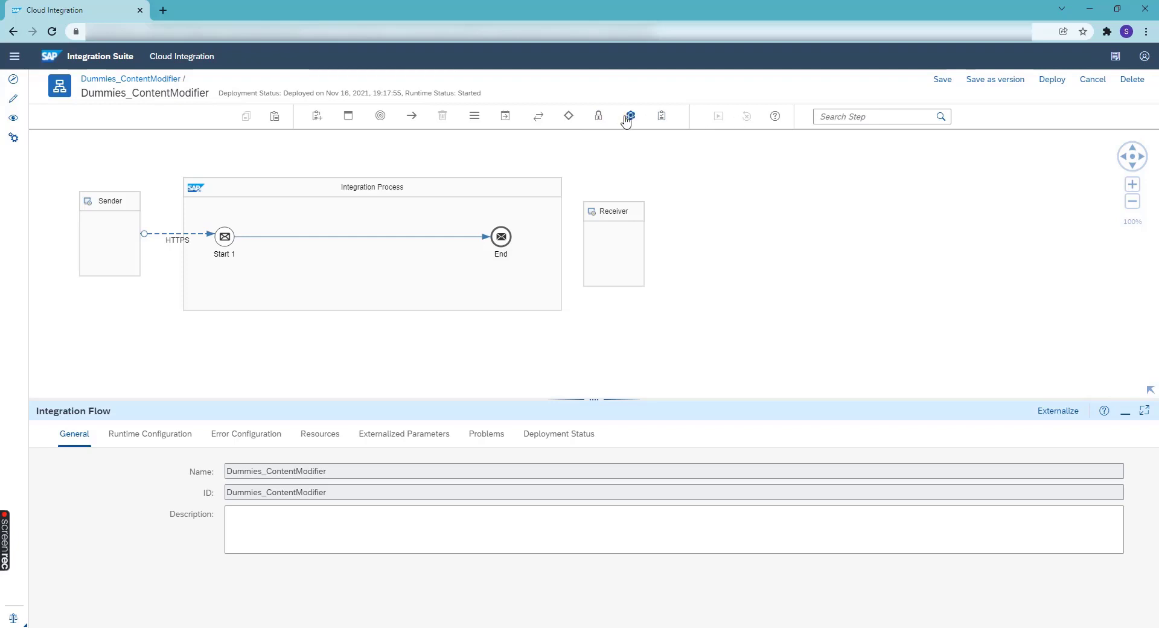
Insert a Content Modifier on the connection between Start 1 and End in the integration process
left_click(506, 115)
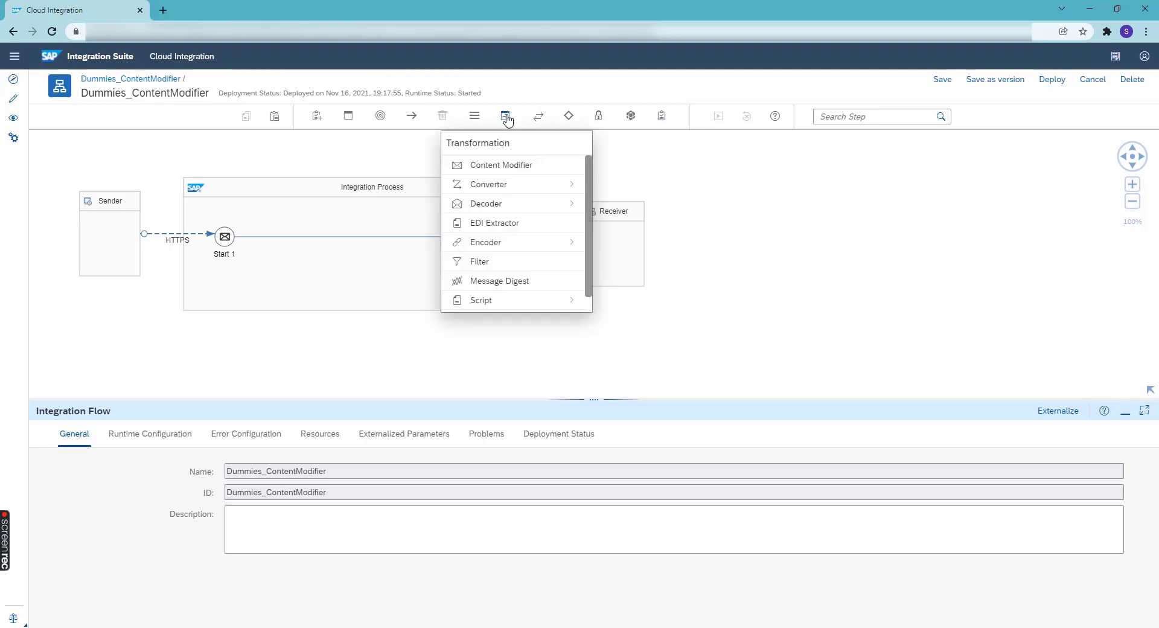
mouse_move(589, 210)
left_mouse_down()
mouse_move(591, 236)
mouse_move(593, 202)
left_mouse_up()
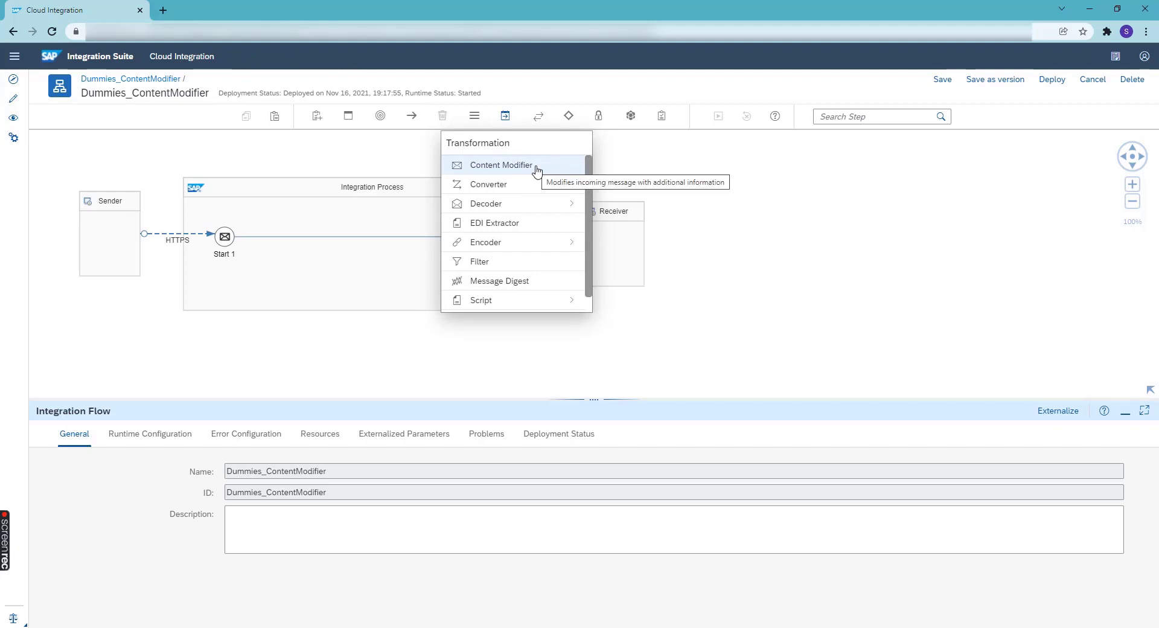
left_click(498, 165)
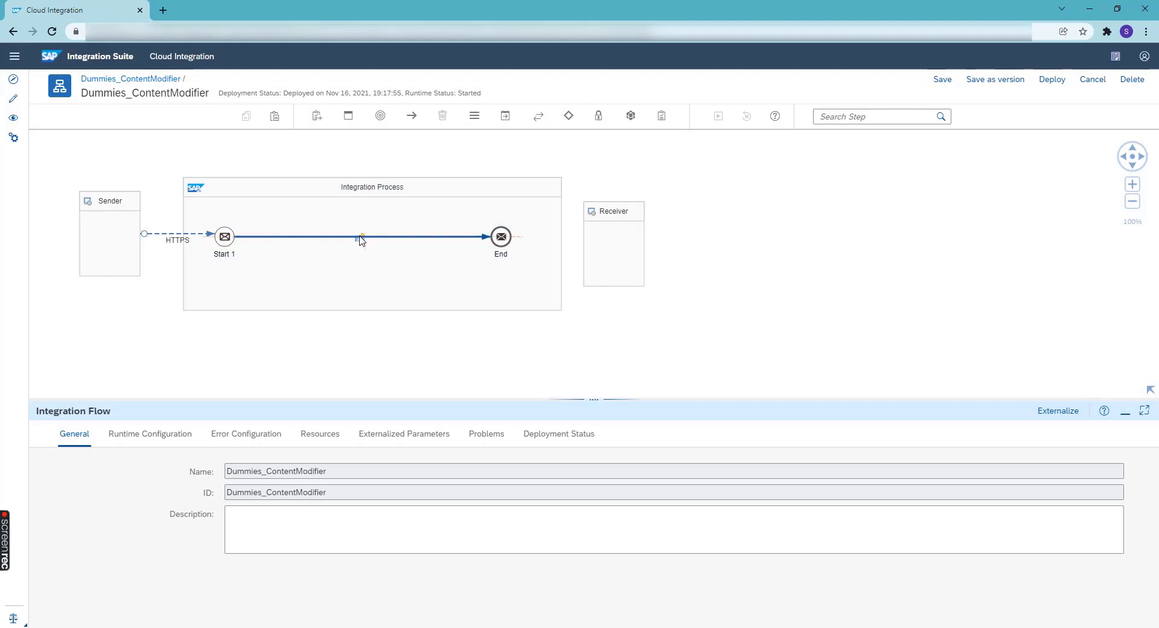
left_click(360, 240)
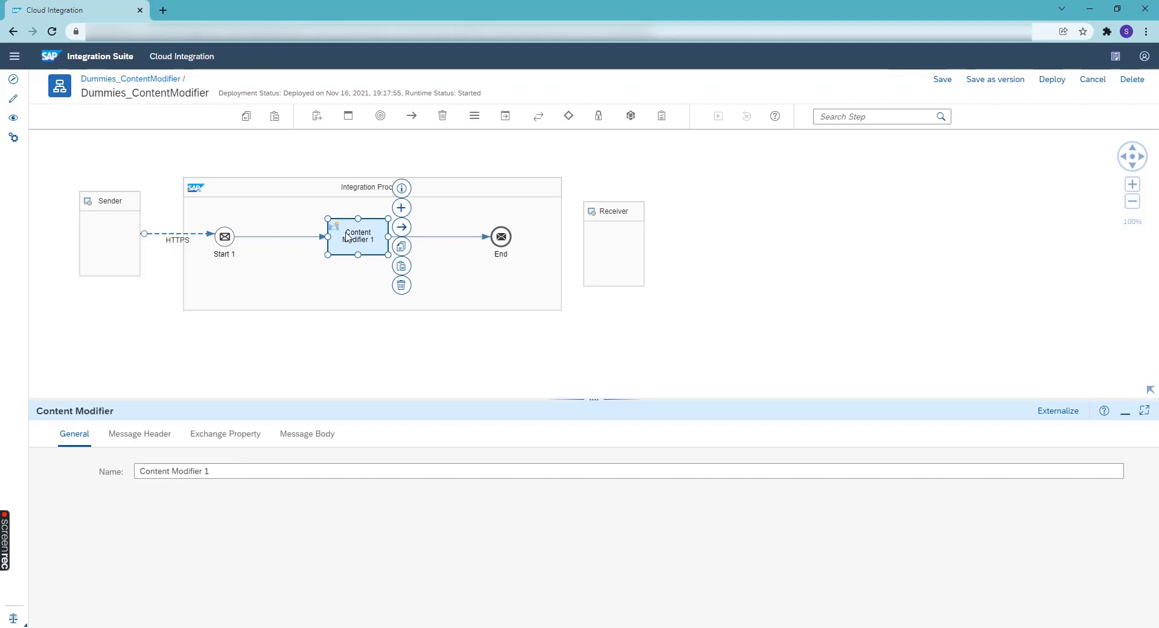
Look through the Content Modifier's message header, exchange property and message body settings
left_click(360, 470)
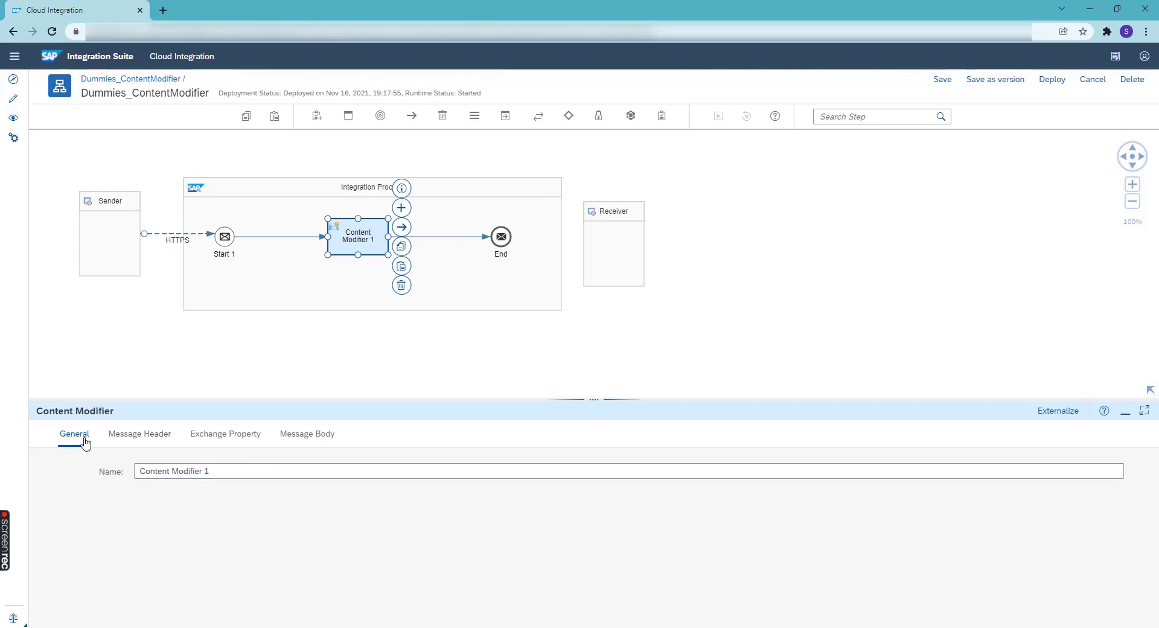
left_click(140, 434)
left_click(218, 436)
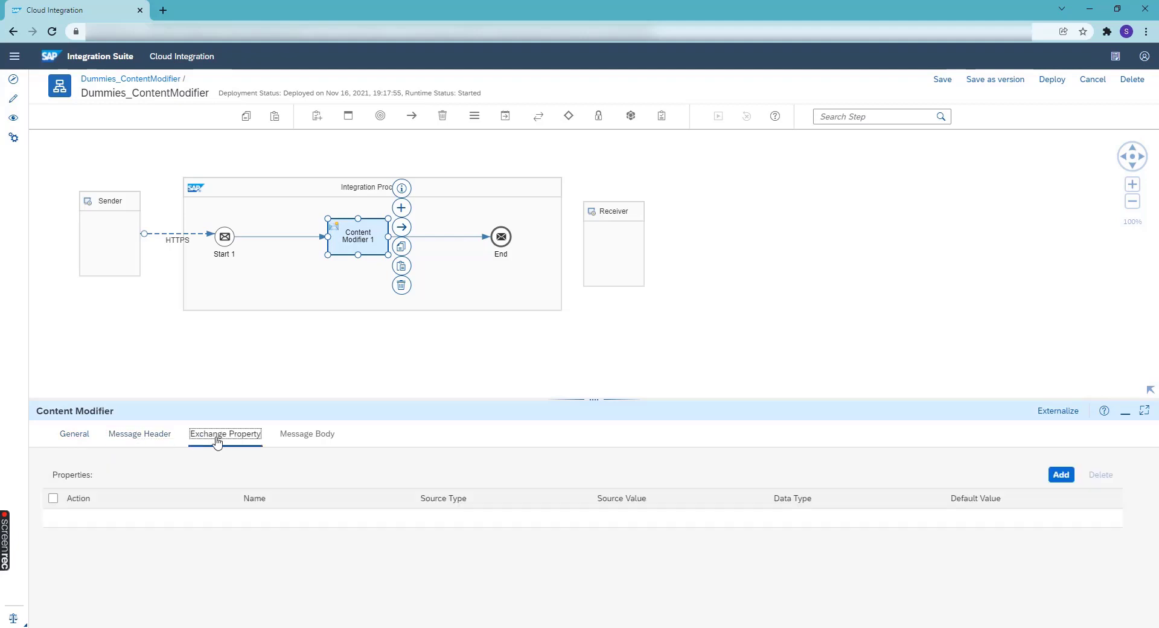
left_click(290, 436)
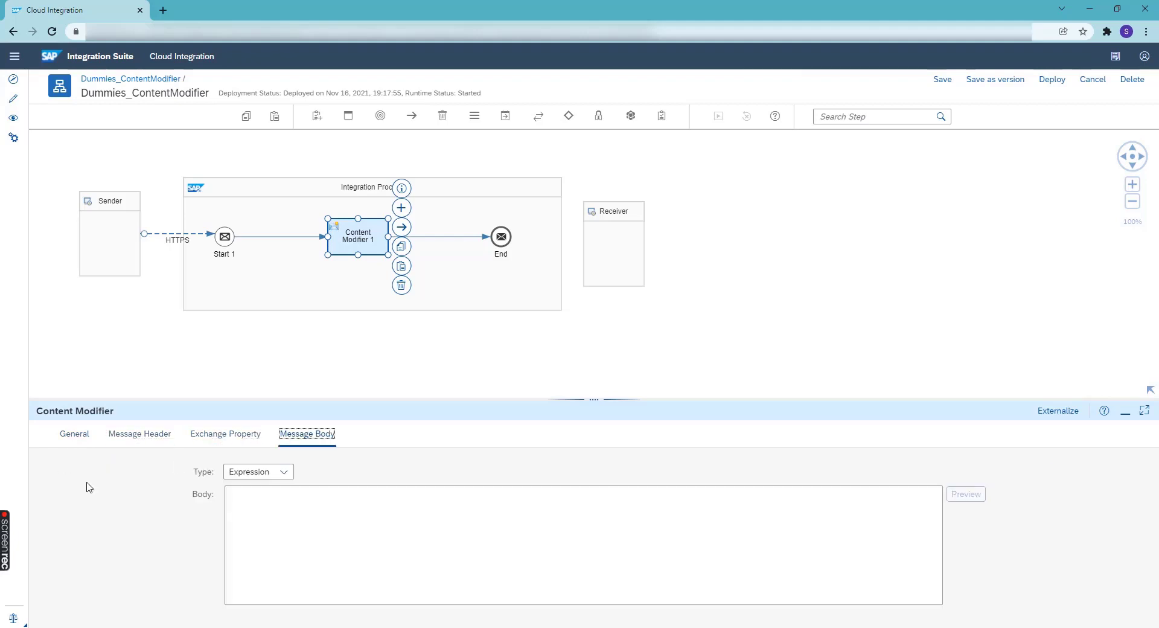
Add a message header called Name with action Create, source type Constant and a person's first name as source value
left_click(139, 438)
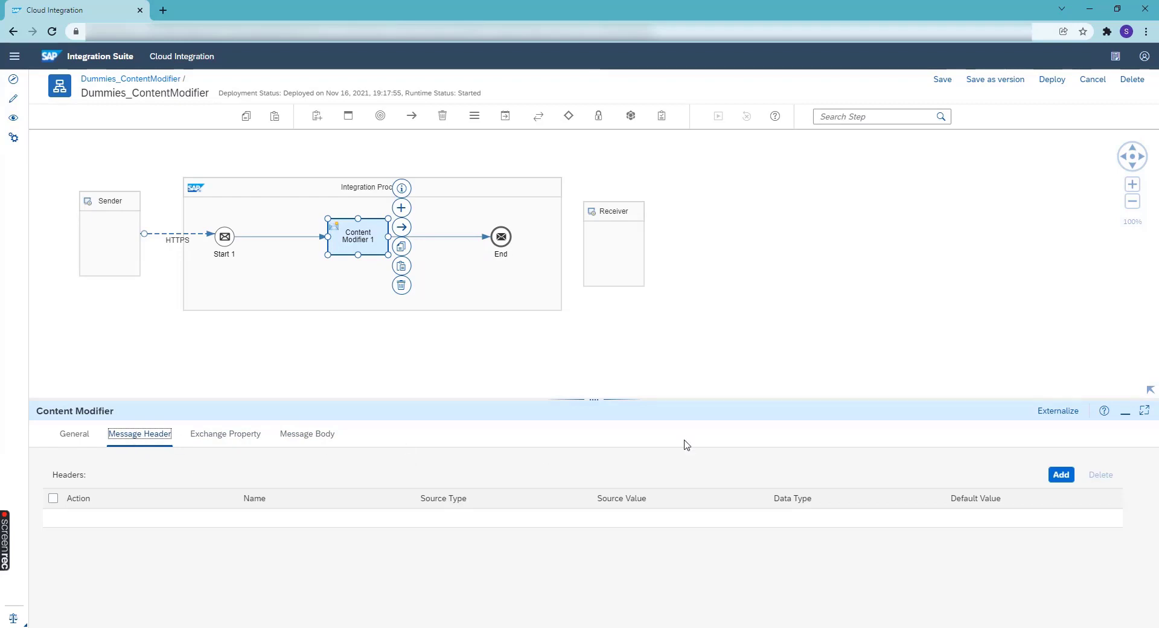
left_click(1059, 476)
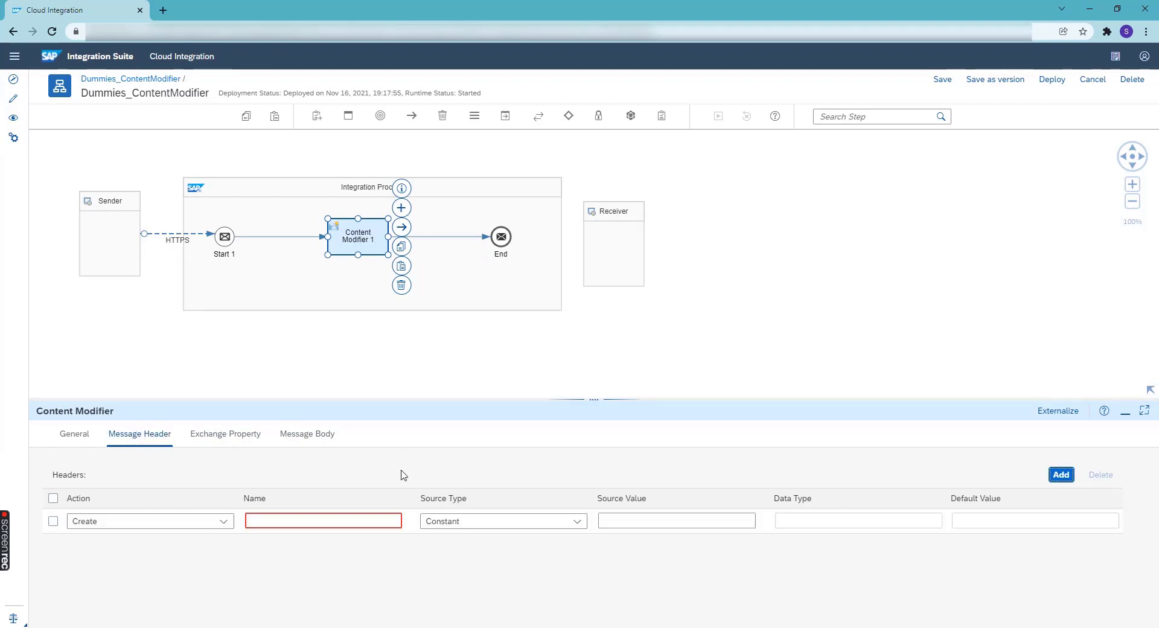
left_click(226, 522)
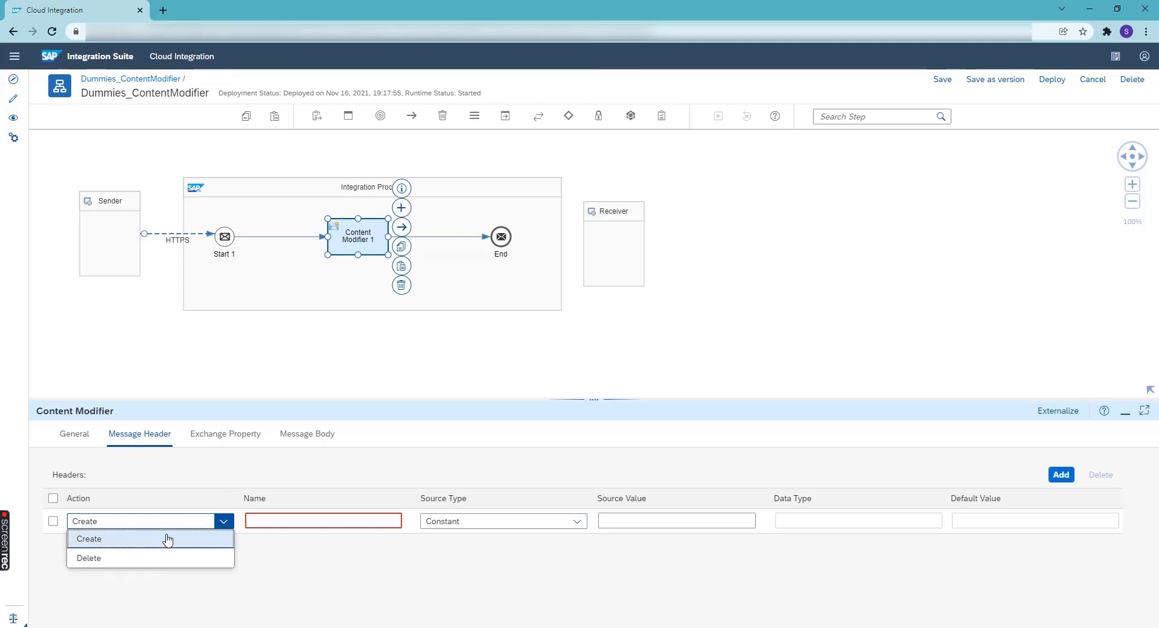
left_click(270, 521)
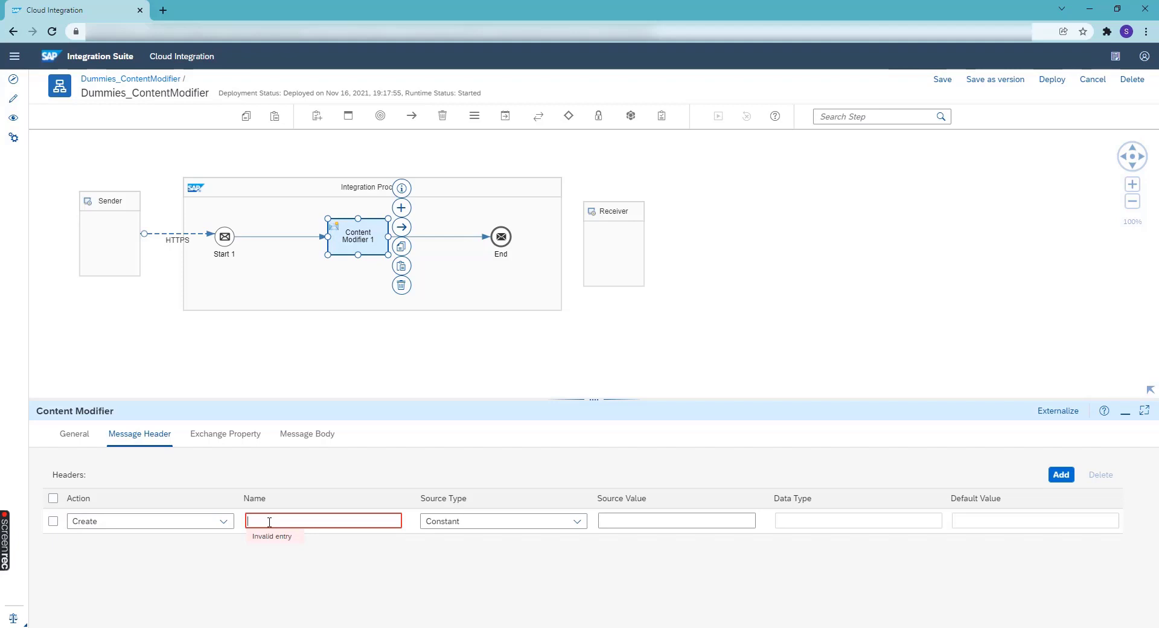
type("Name")
left_click(671, 523)
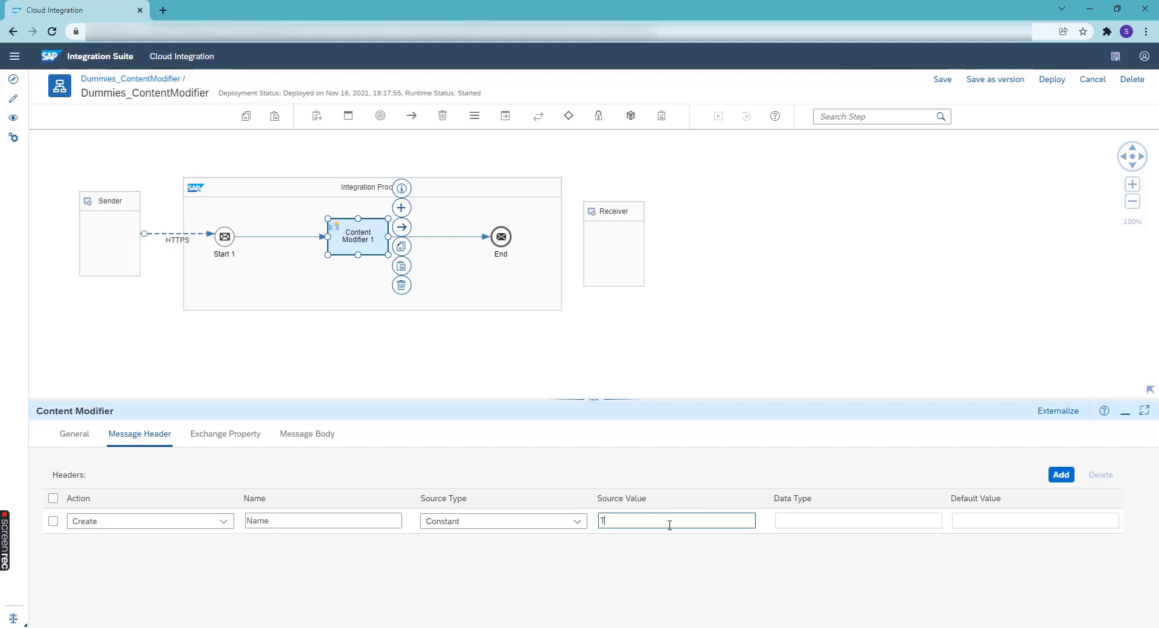
left_click(402, 445)
left_click(398, 441)
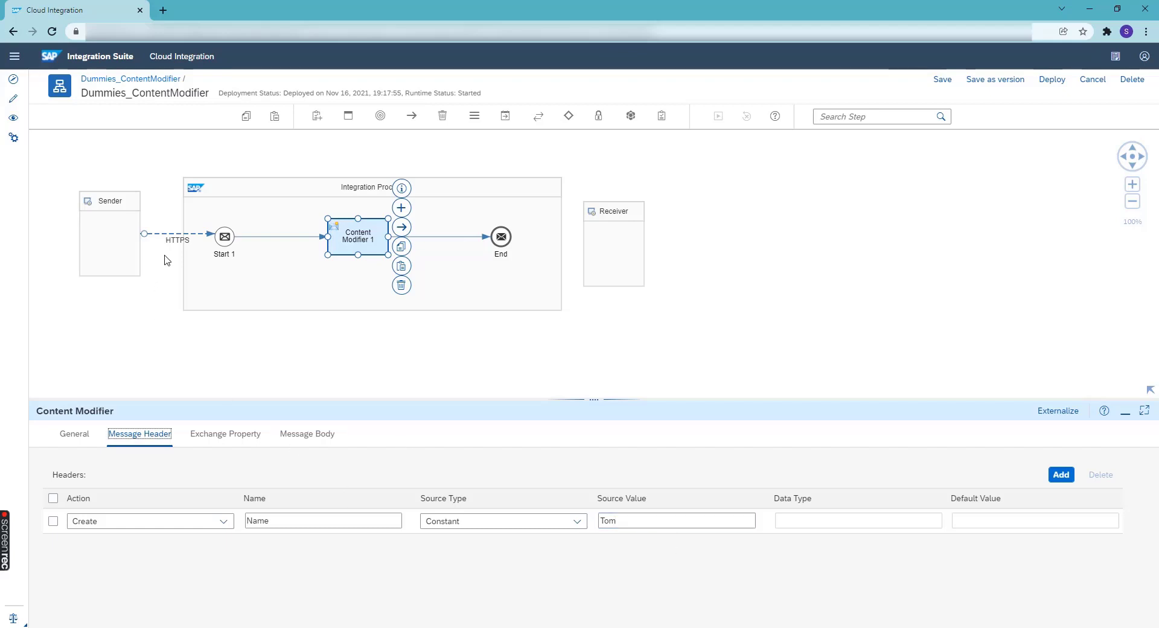
Delete the HTTPS channel connecting the Sender to Start 1
left_click(171, 236)
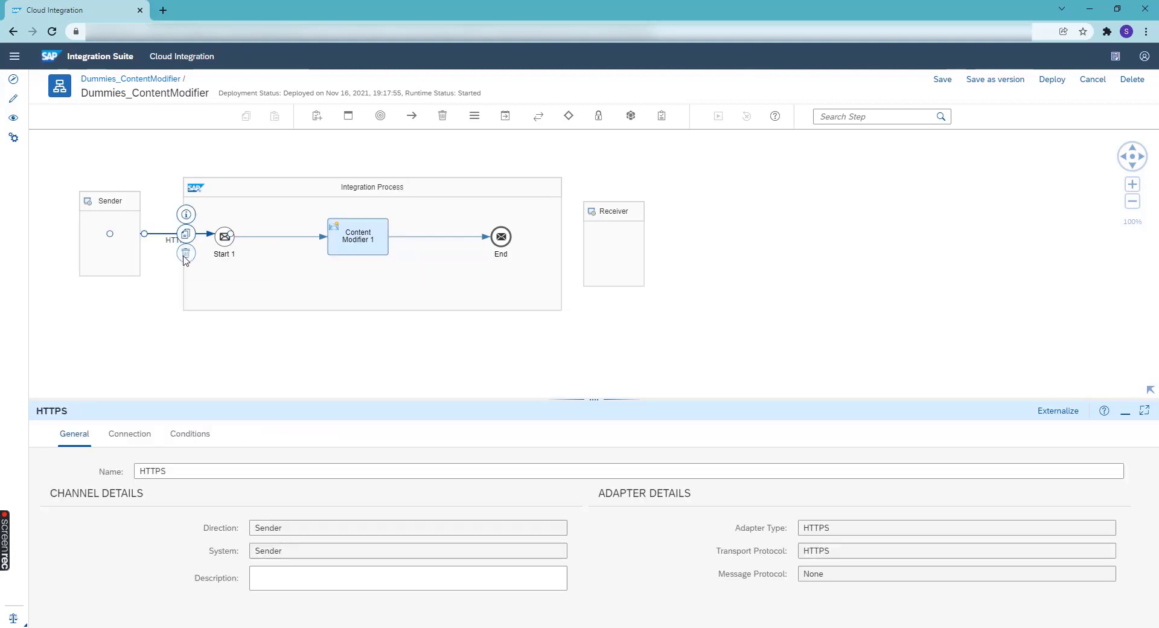
left_click(178, 260)
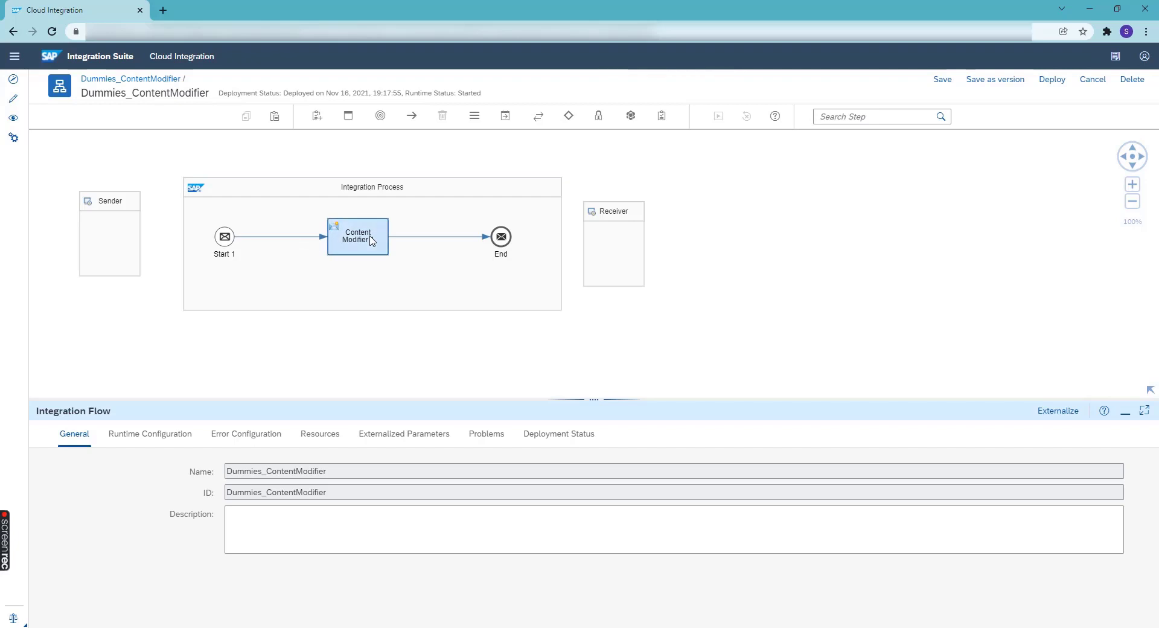
Run a simulation with its start point just before the Content Modifier and its end point just after it
left_click(292, 242)
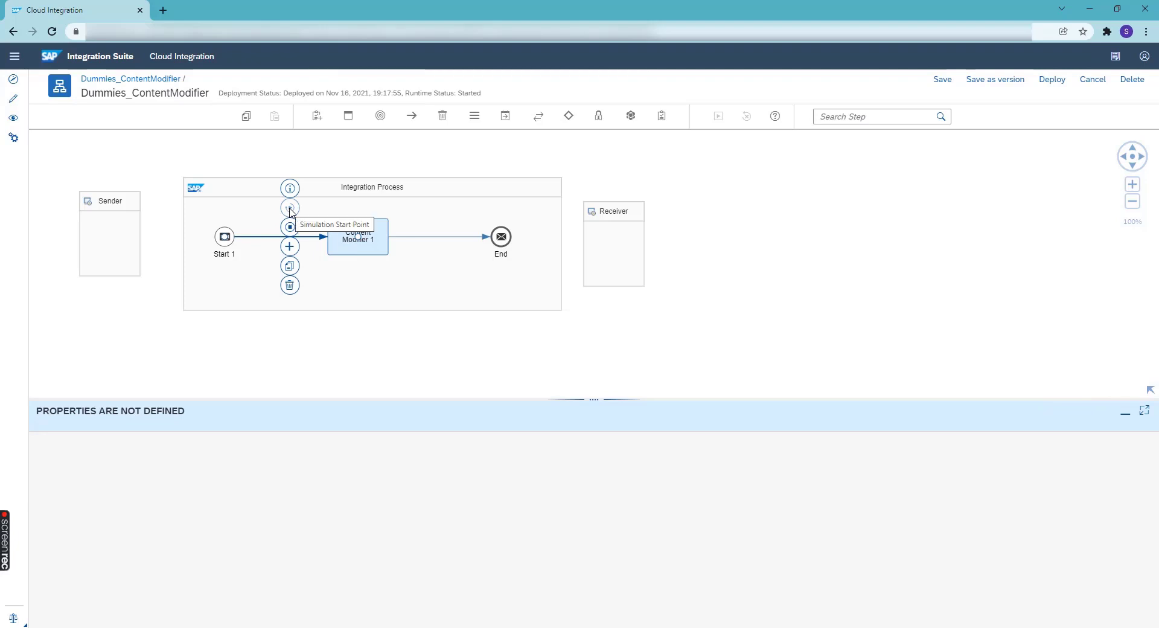
left_click(291, 211)
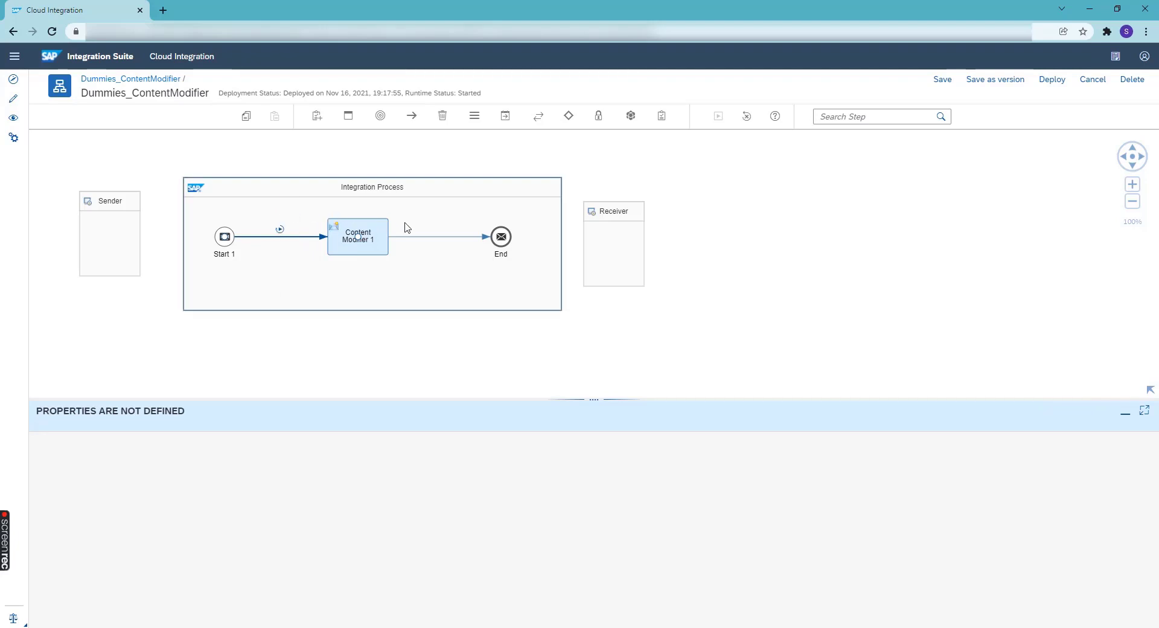
left_click(431, 238)
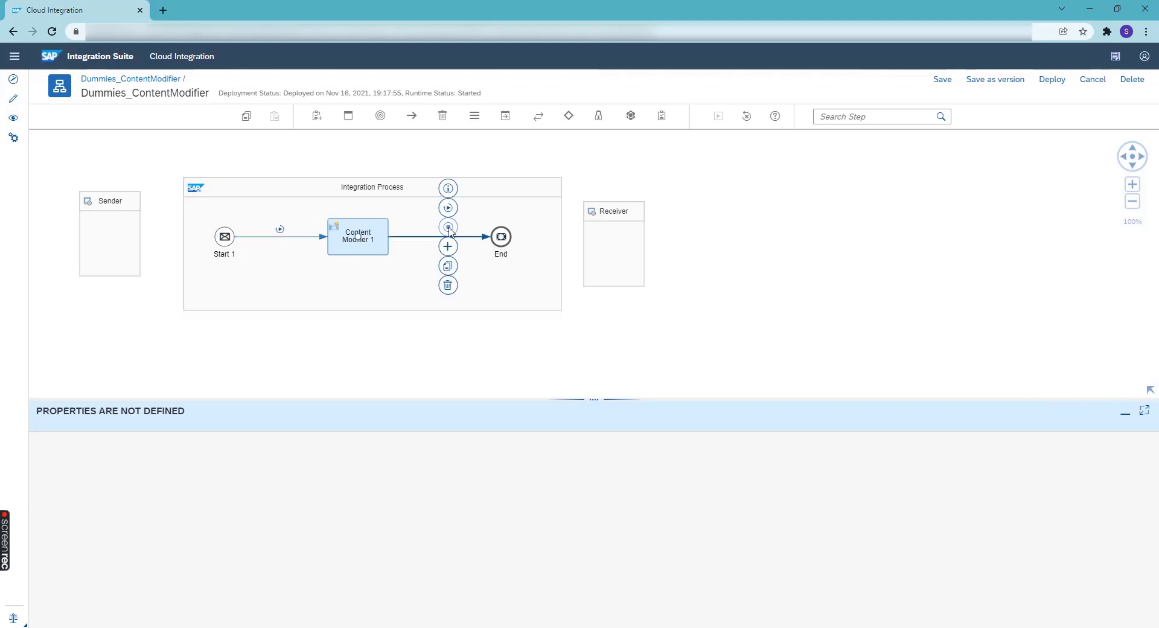
left_click(448, 228)
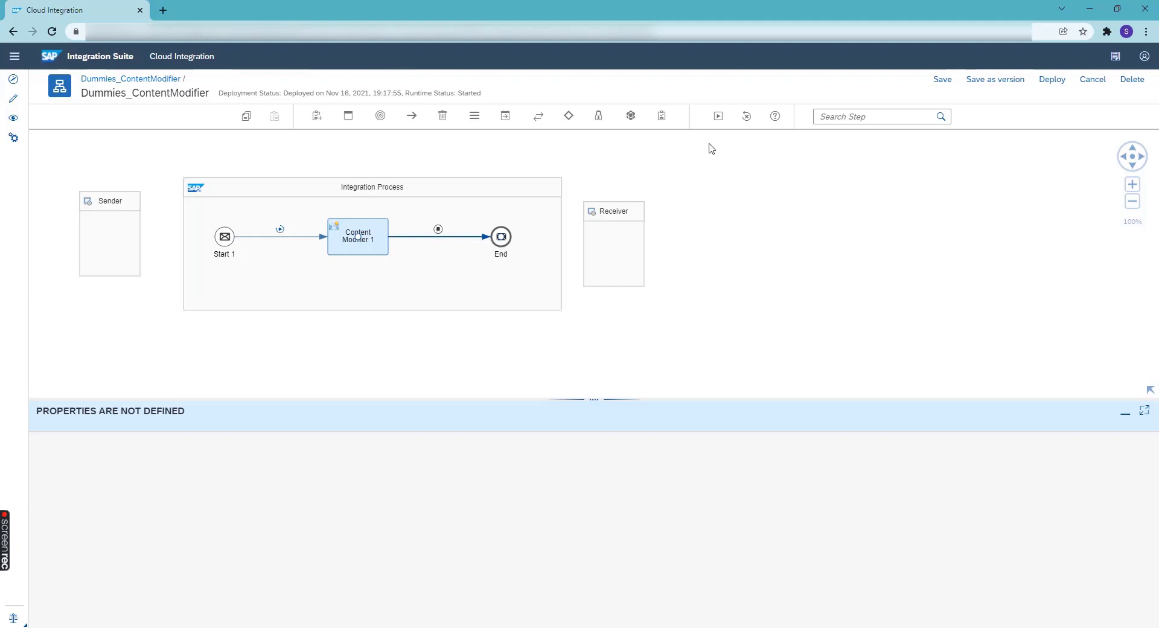
left_click(718, 121)
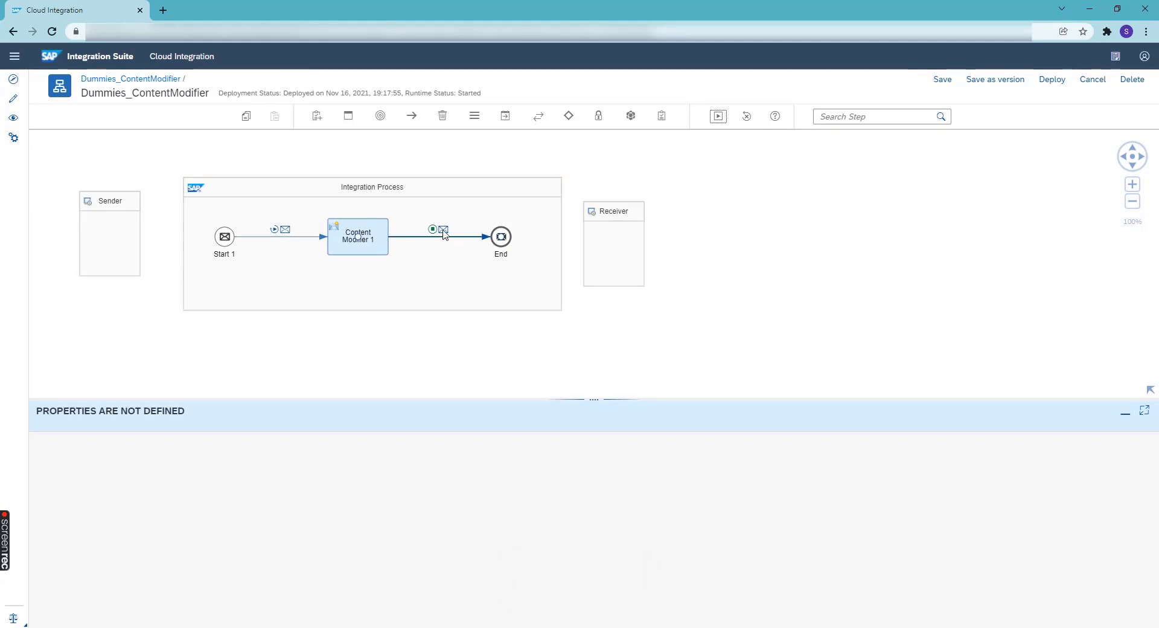
Examine the headers, properties and body of the message entering the Content Modifier, and compare with its configured message header
left_click(287, 231)
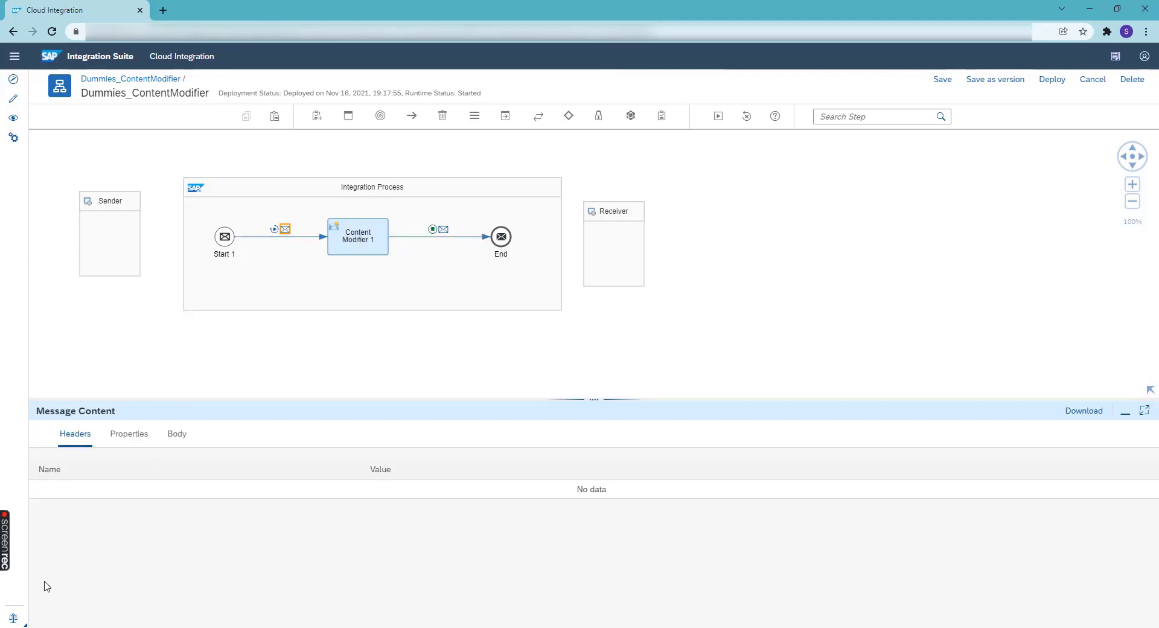
left_click(137, 442)
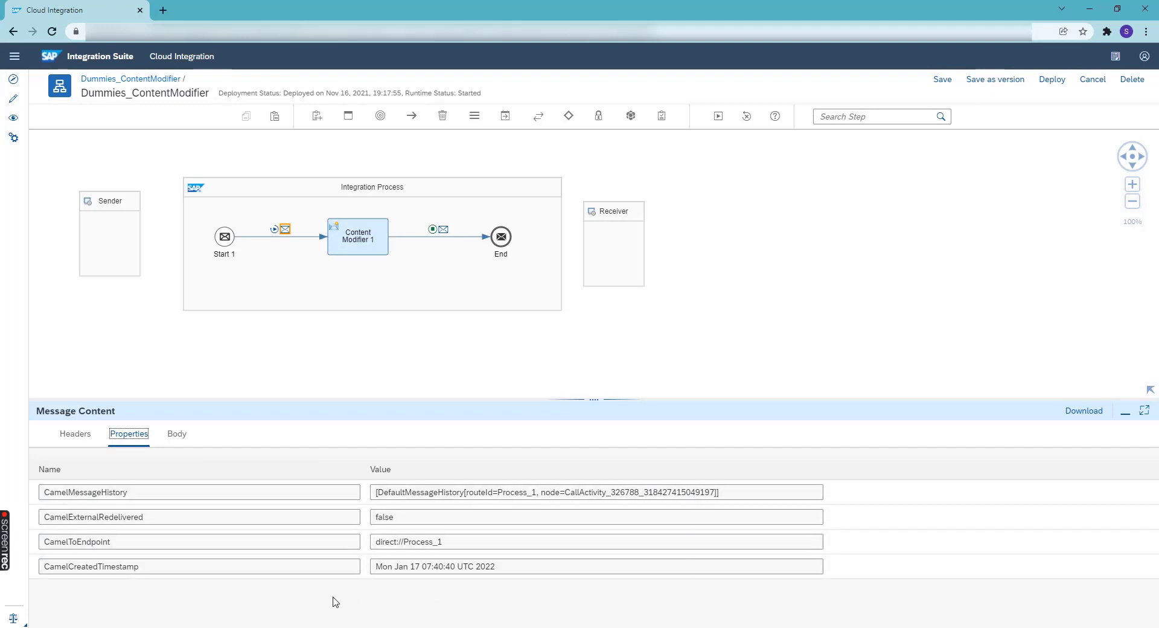
left_click(178, 436)
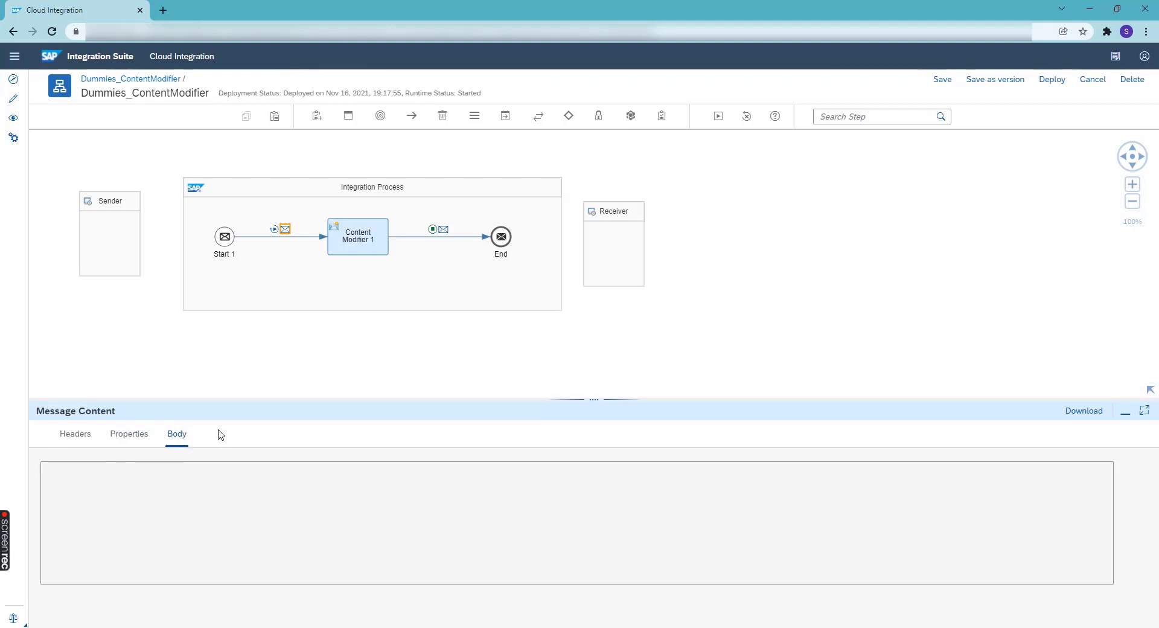
left_click(366, 245)
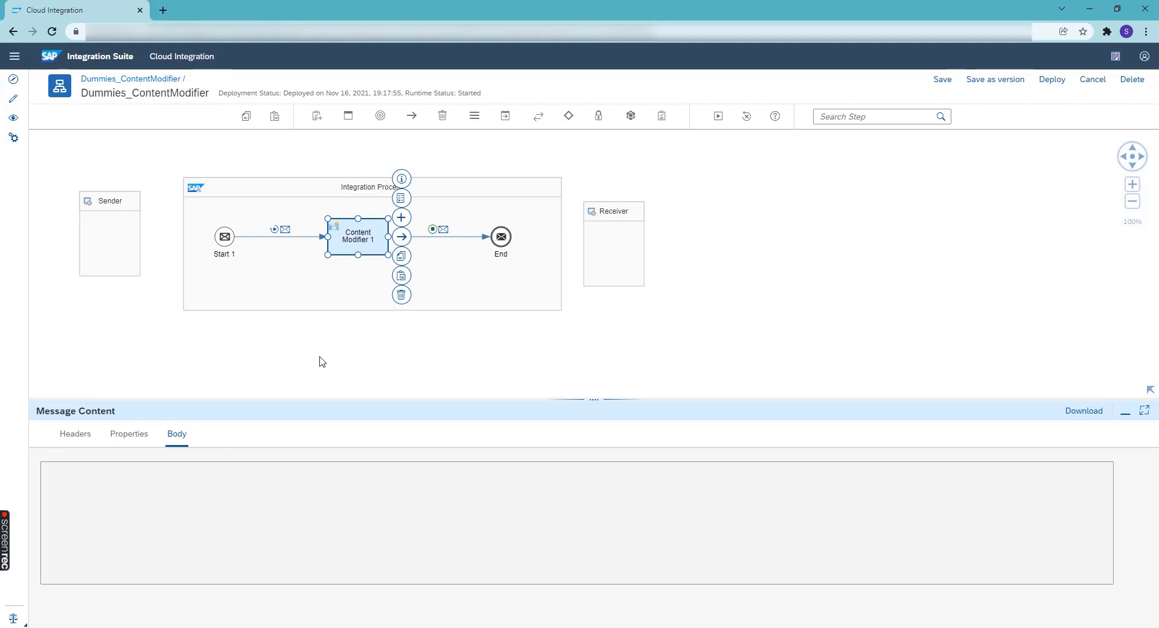
left_click(160, 439)
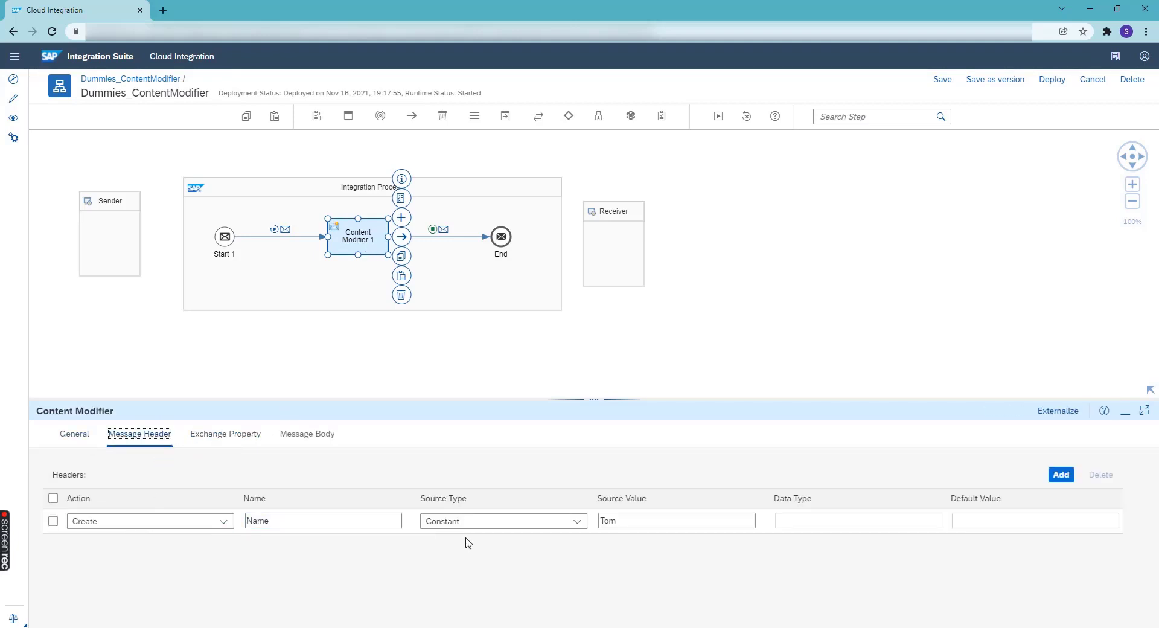
double_click(609, 521)
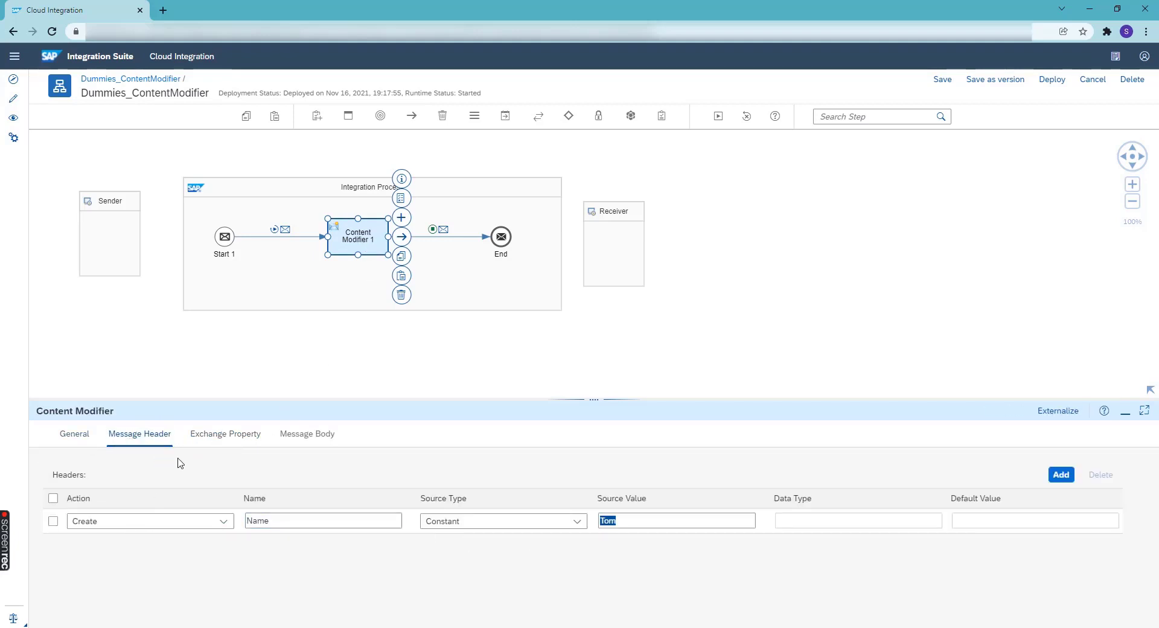
Examine the headers, properties and body of the message leaving the Content Modifier
left_click(444, 233)
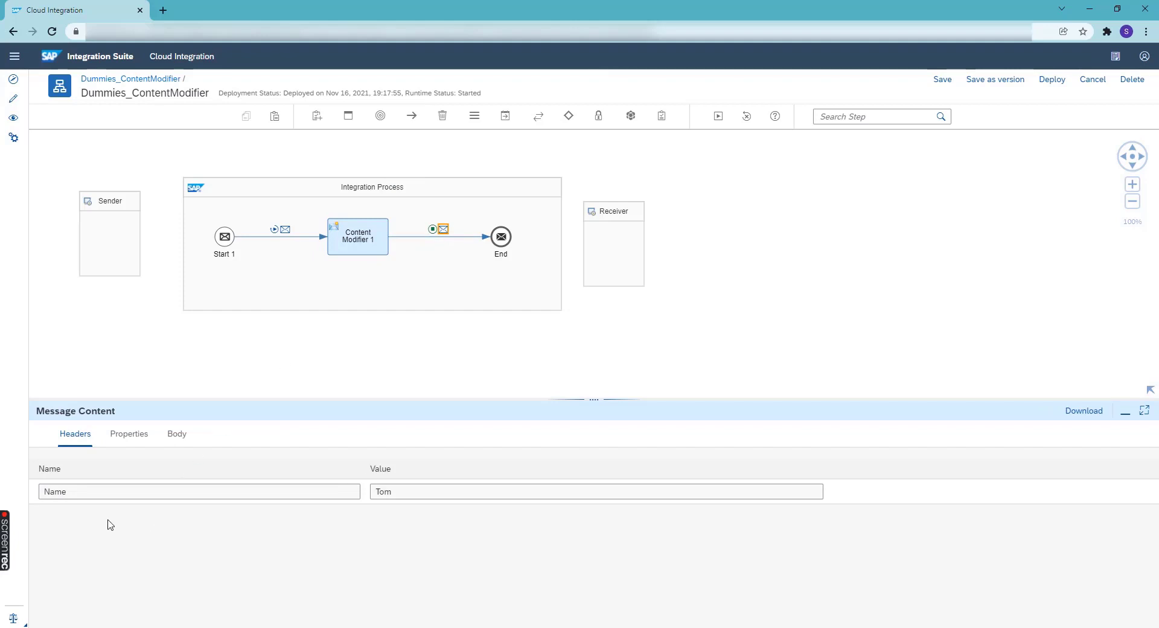
double_click(56, 491)
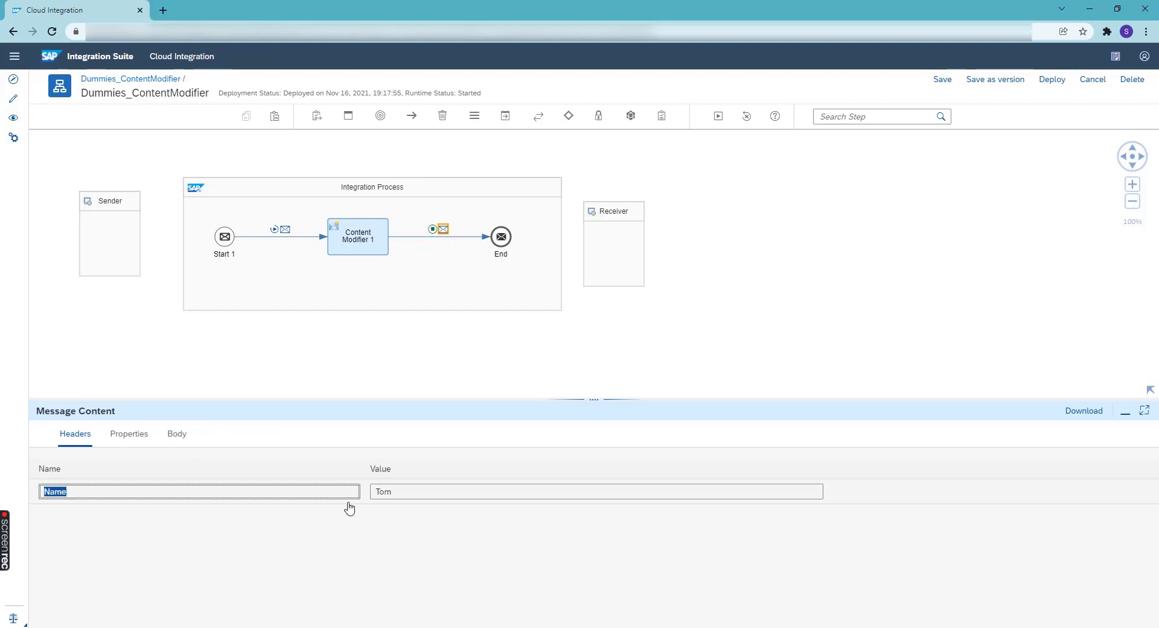
key("Tab")
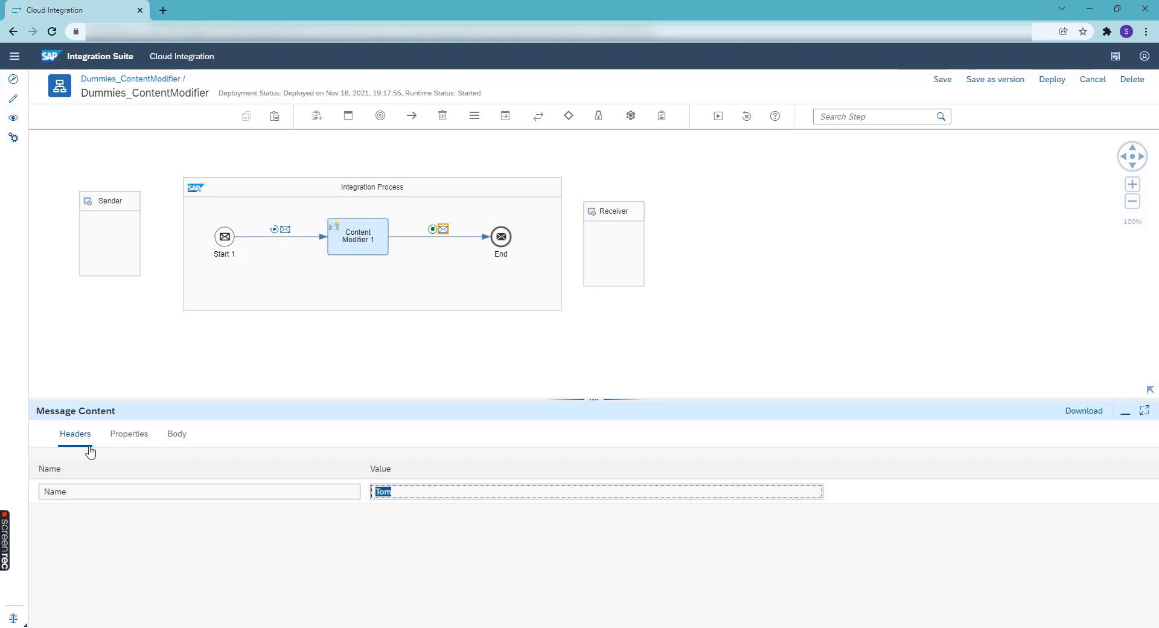
left_click(137, 439)
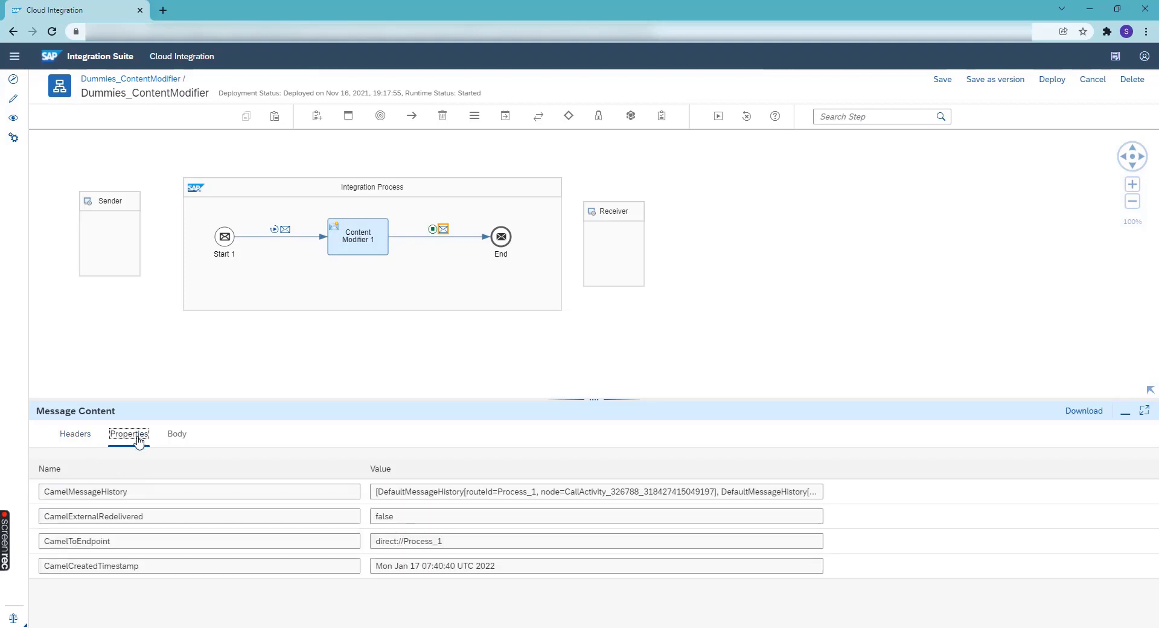
left_click(177, 435)
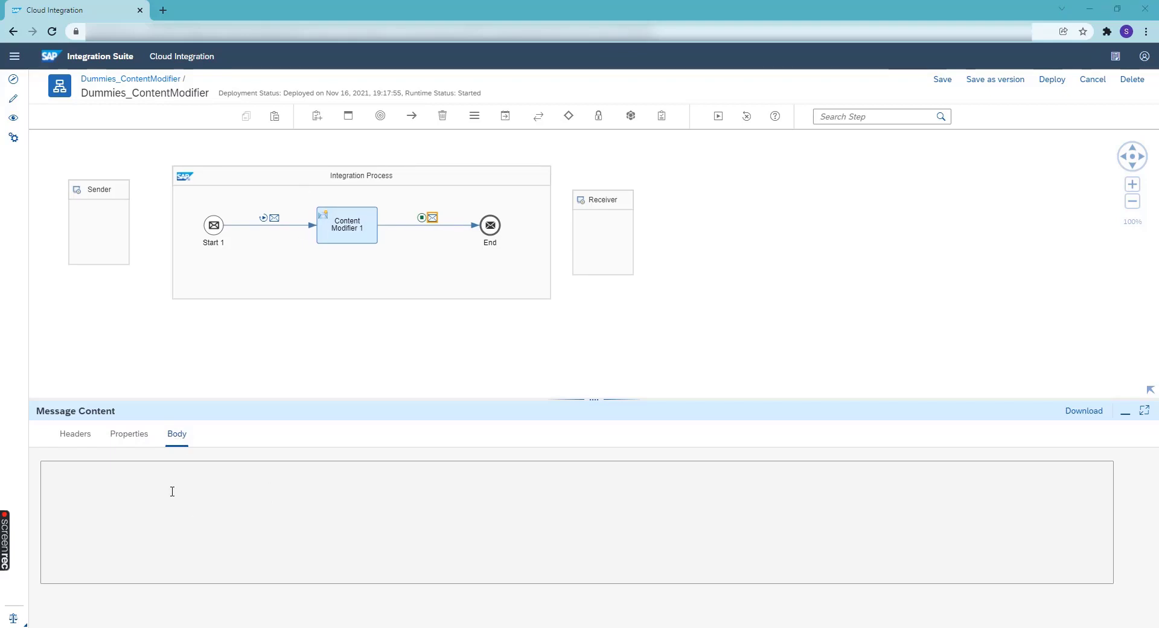
Review the source type options available for the Content Modifier's Name header
left_click(326, 237)
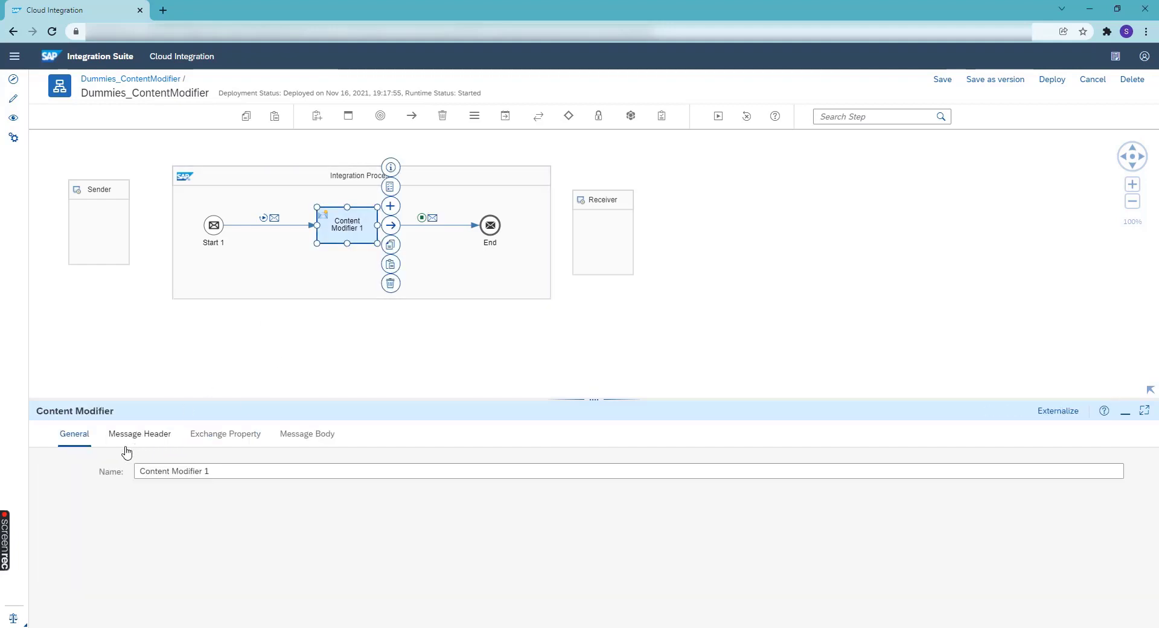
left_click(128, 435)
left_click(492, 524)
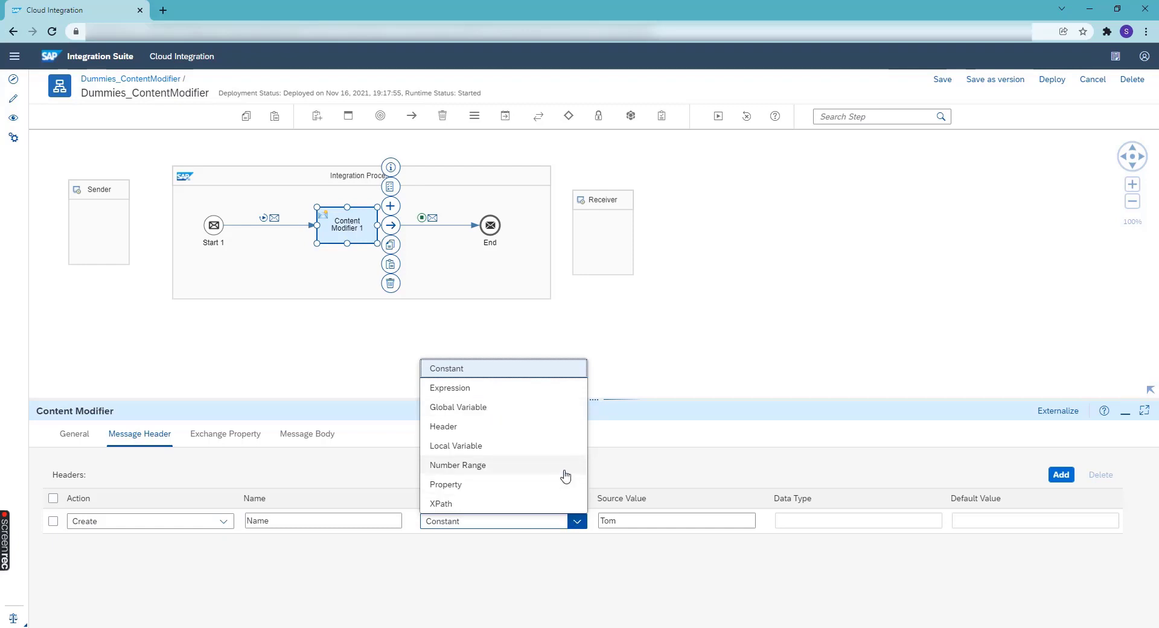
Add an exchange property entry to the Content Modifier and review its available actions and source types
left_click(229, 435)
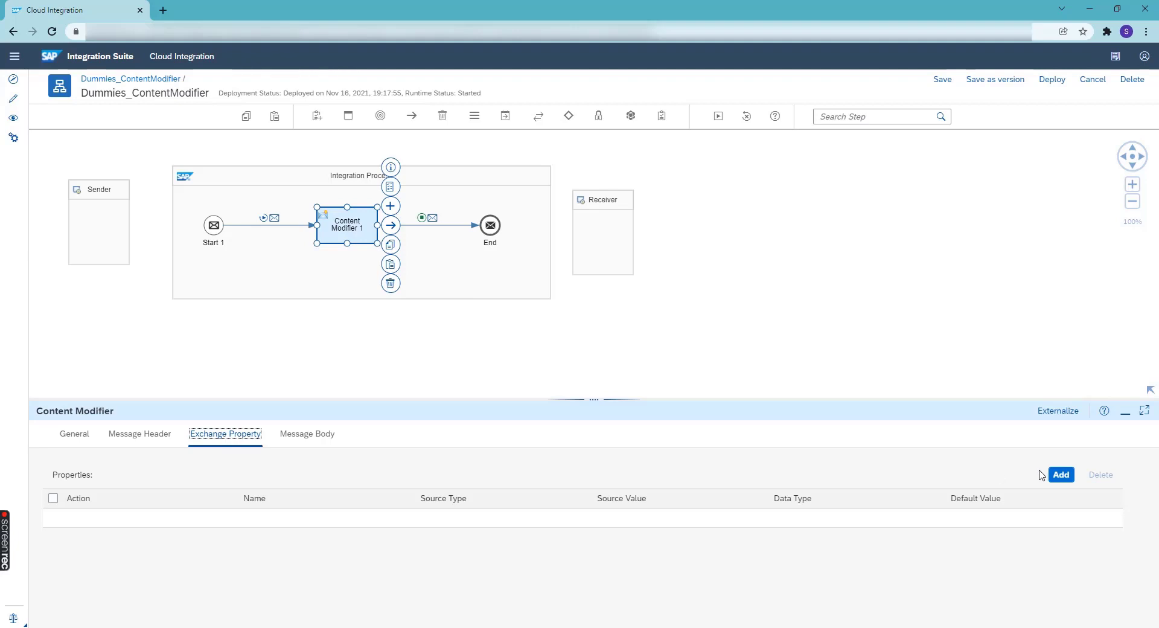
left_click(1061, 477)
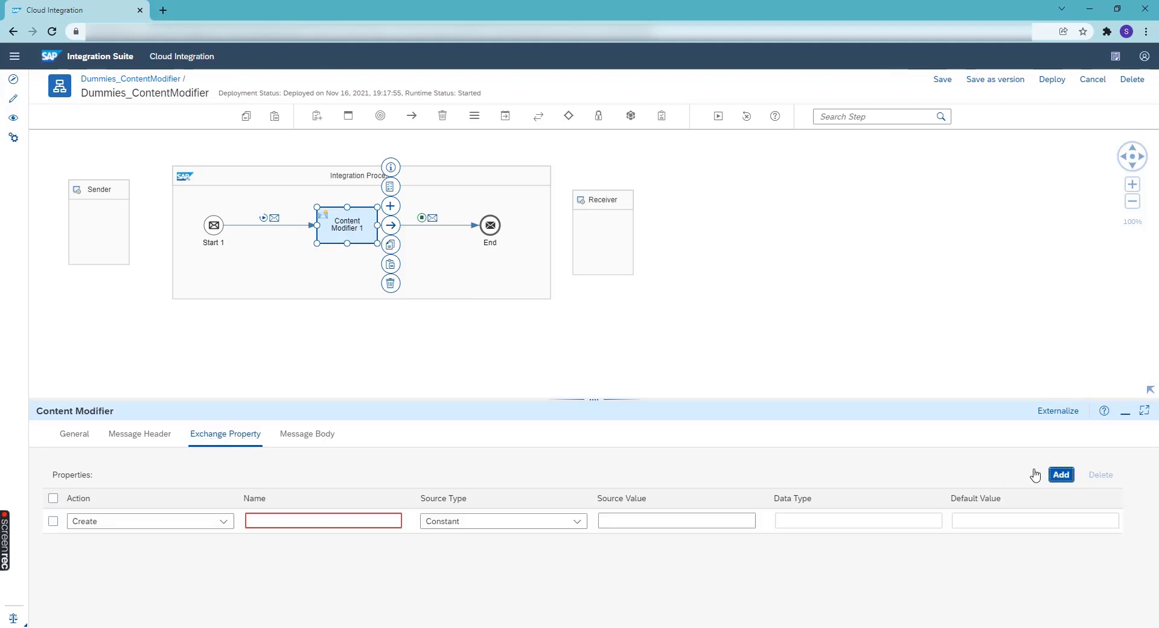
left_click(224, 522)
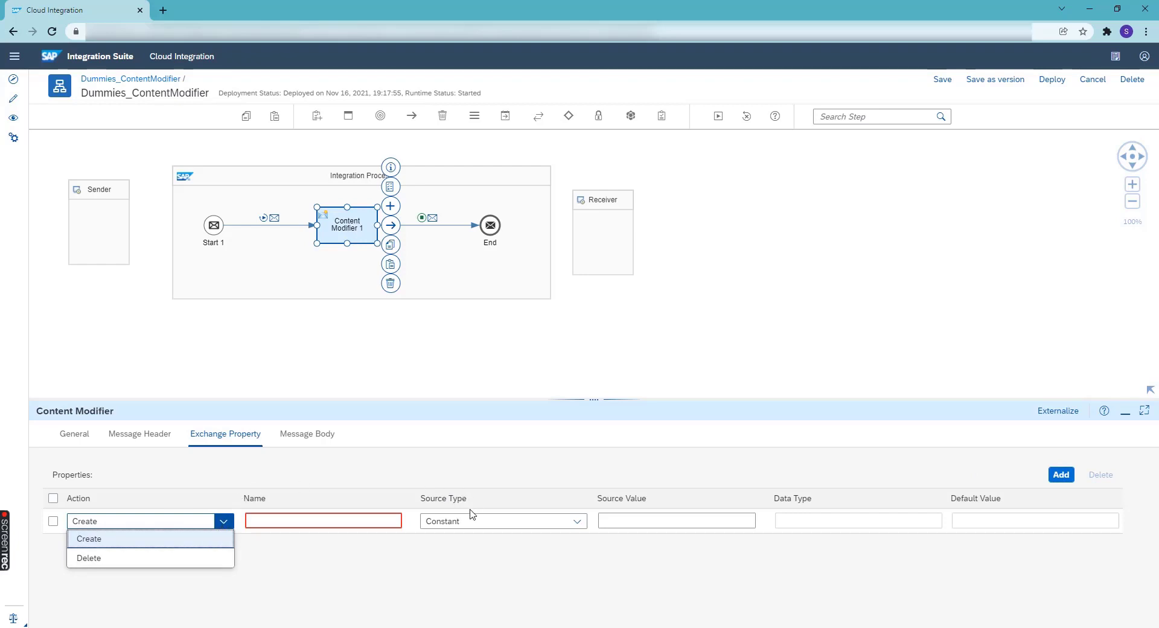
left_click(564, 523)
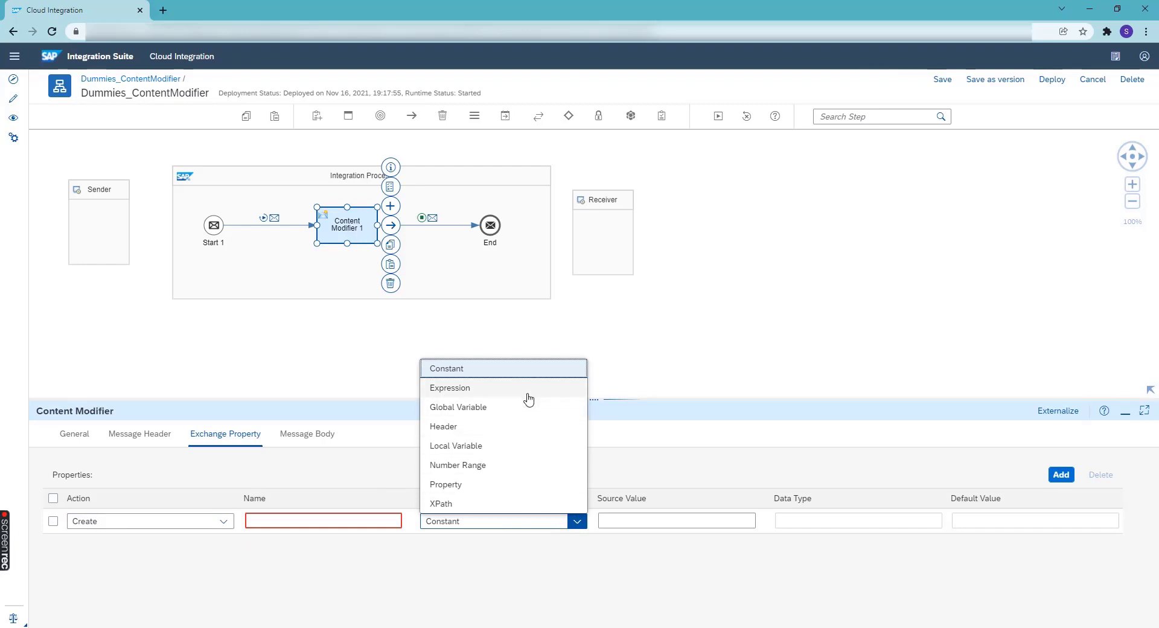
left_click(256, 447)
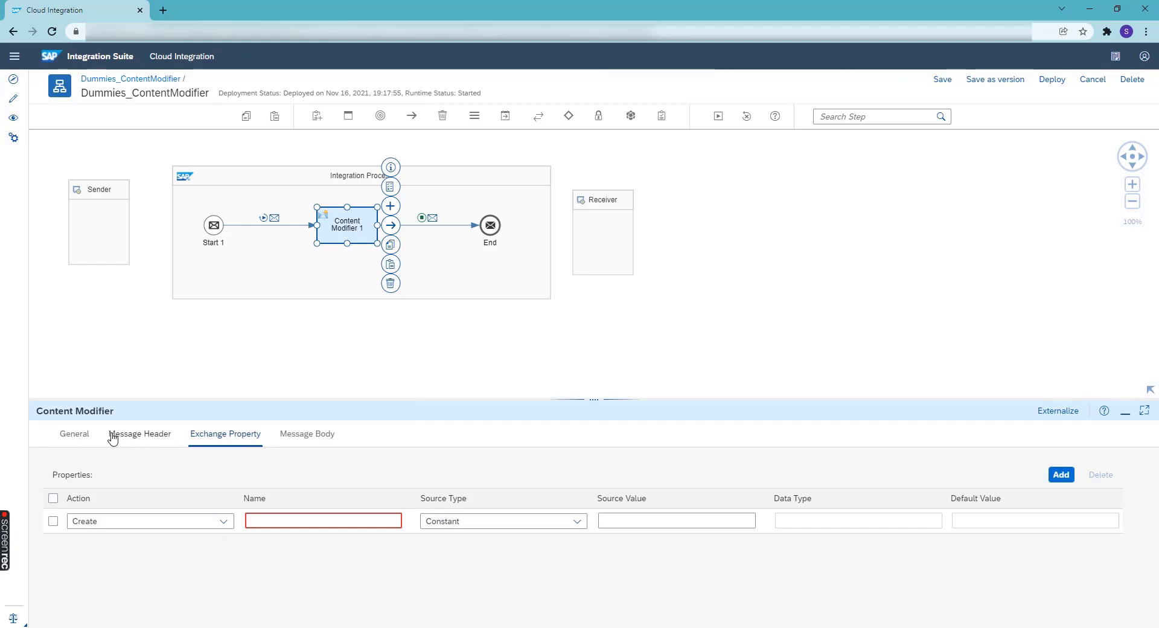
left_click_drag(108, 435, 230, 442)
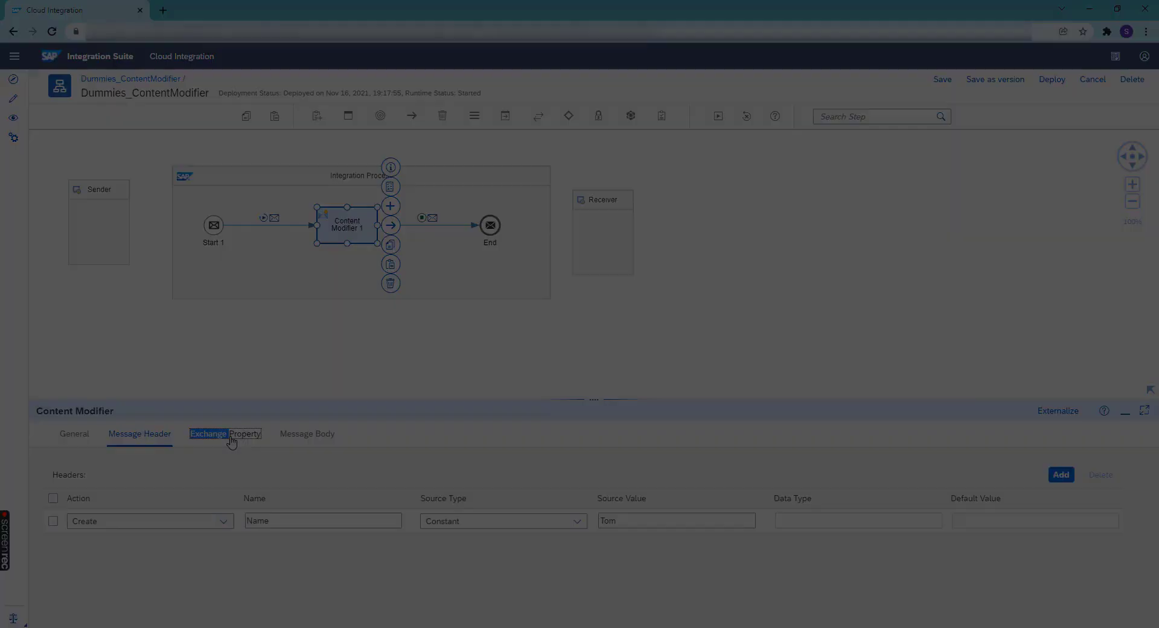
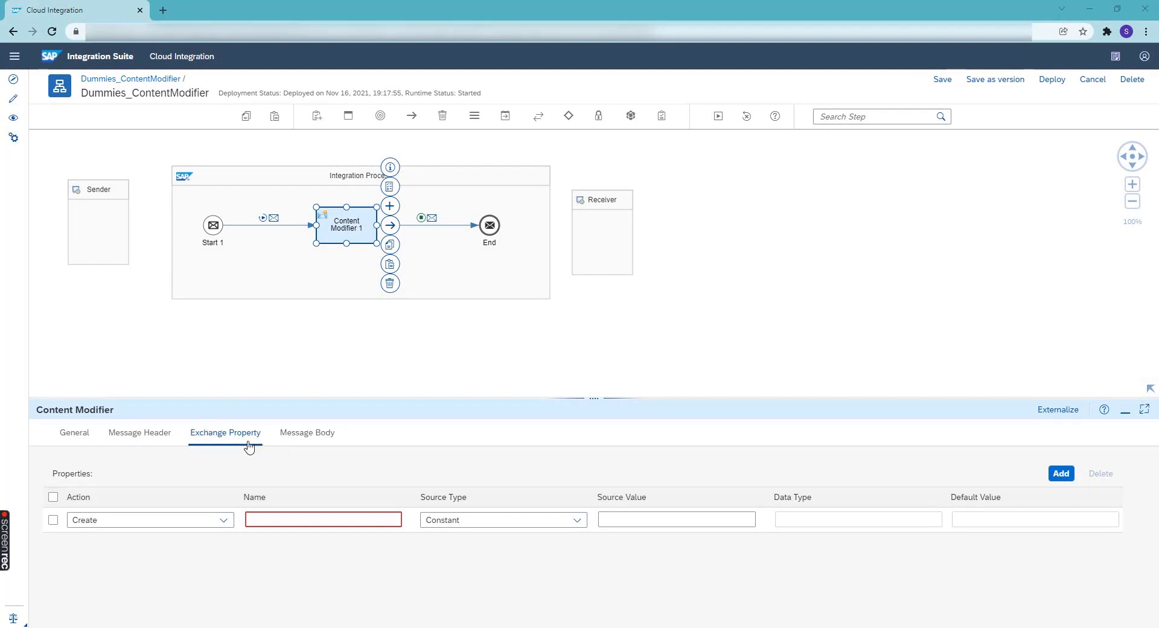
Name the new exchange property PersonalNo and enter the personal phone number as its constant source value
left_click(275, 521)
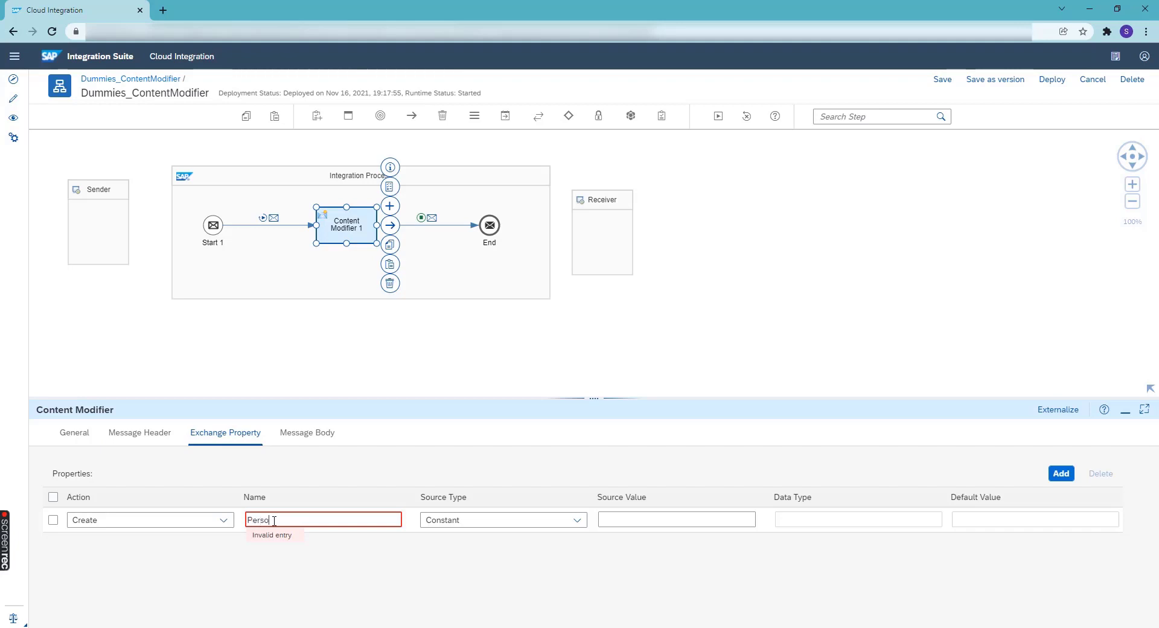
type("PersonalNo")
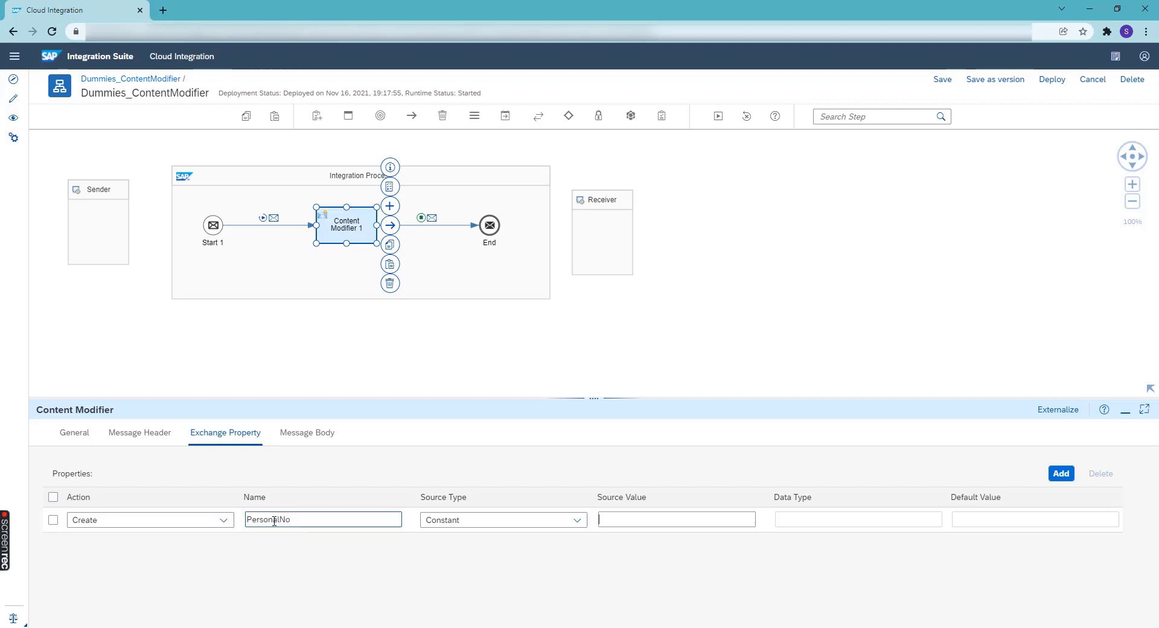
left_click(657, 520)
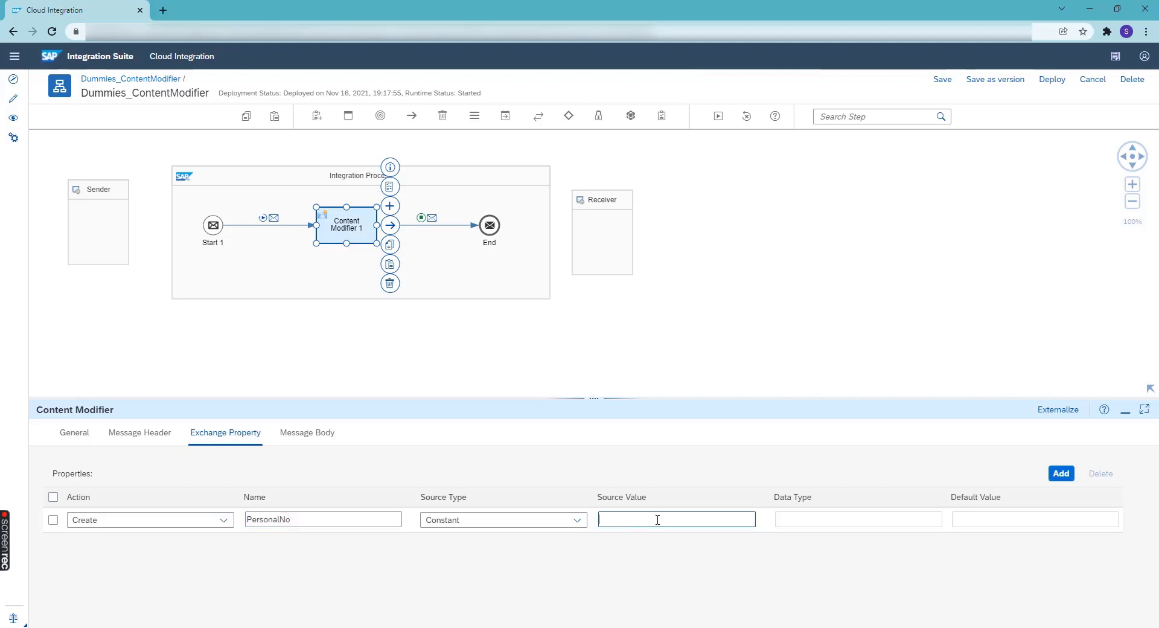
key("ctrl+v")
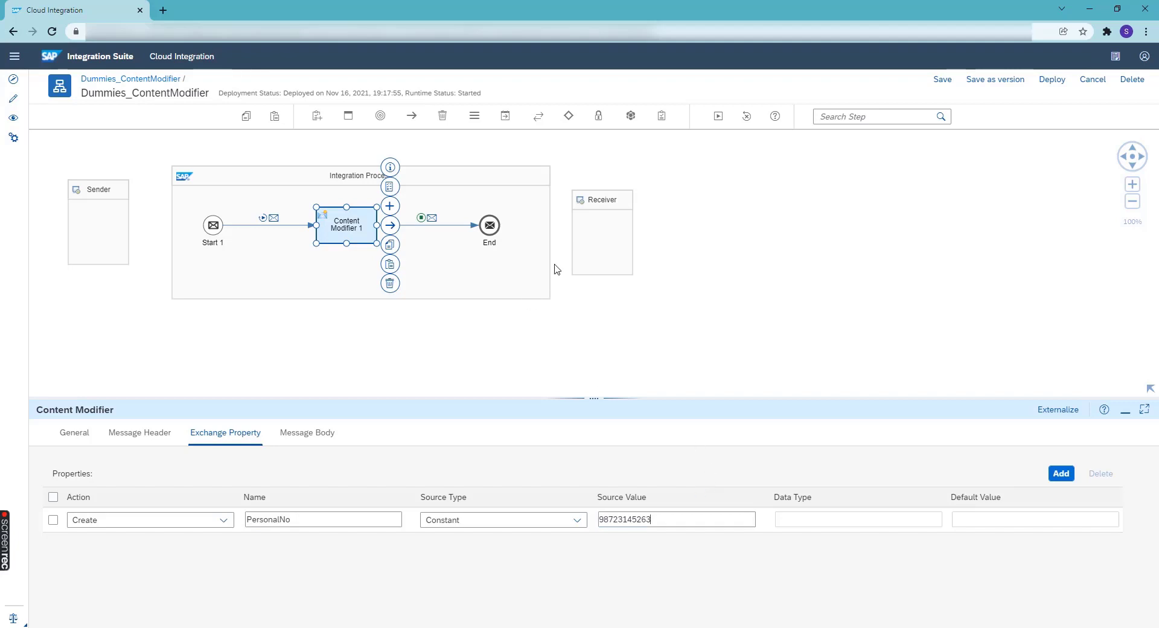
Set the Content Modifier's message body to type Constant with the text "Hello World !"
left_click(325, 434)
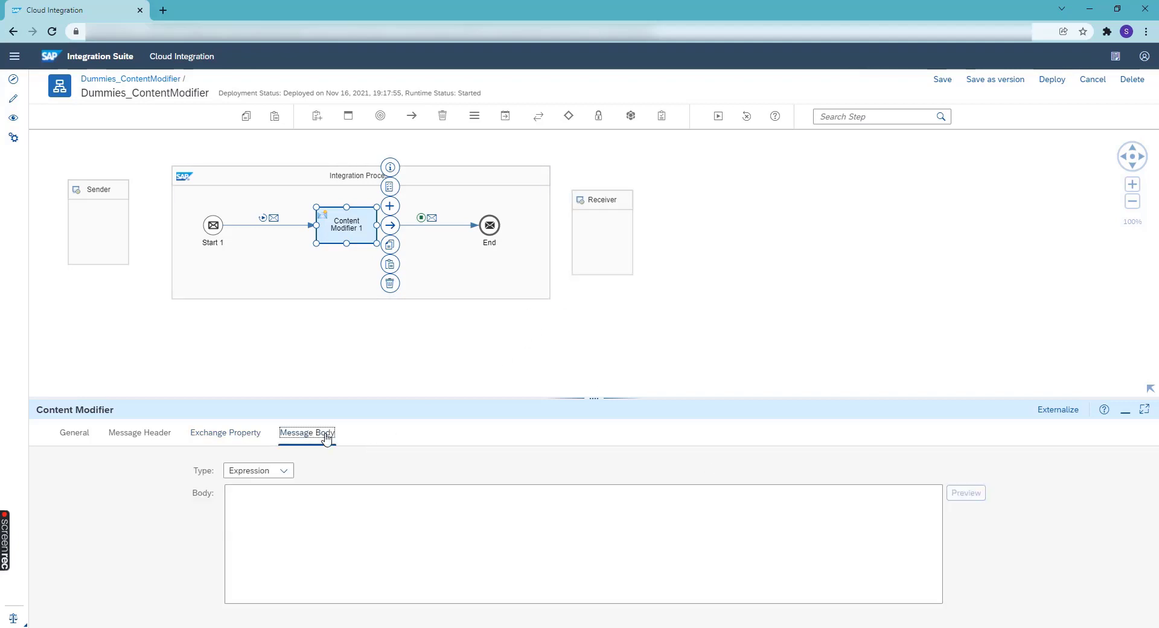
left_click(283, 470)
left_click(254, 486)
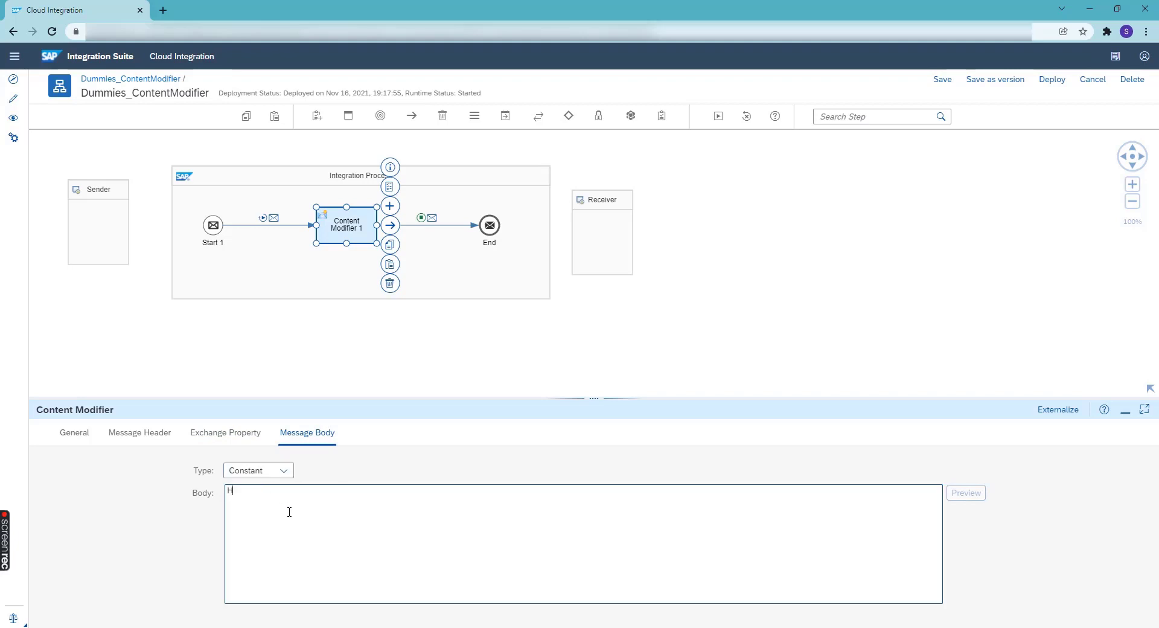
type("Hello ")
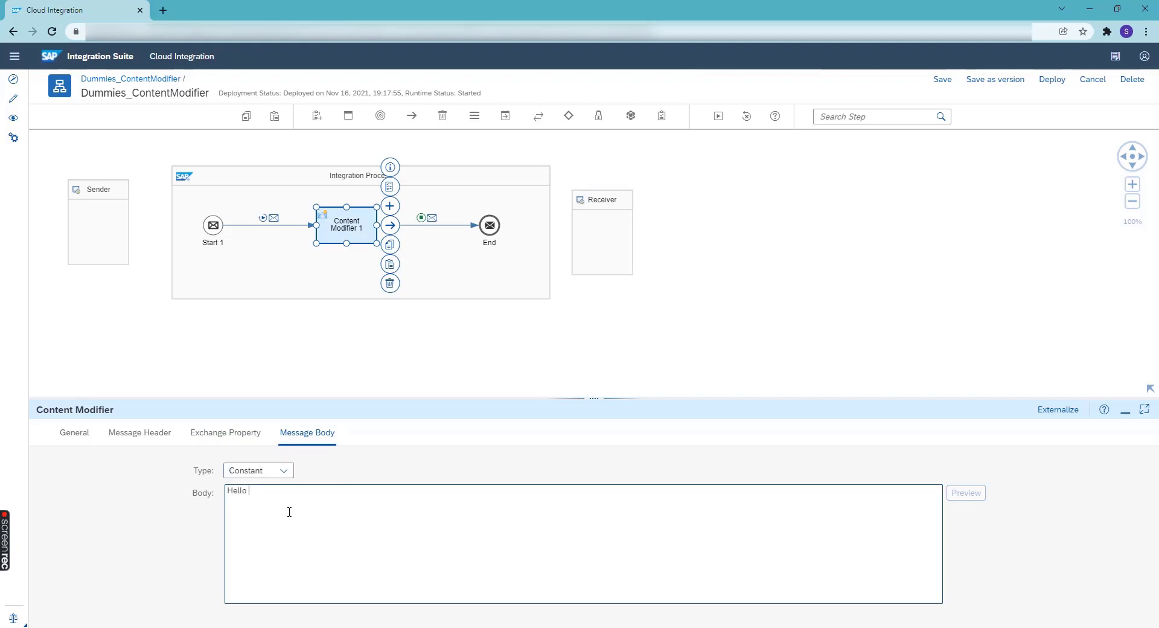
type("World!")
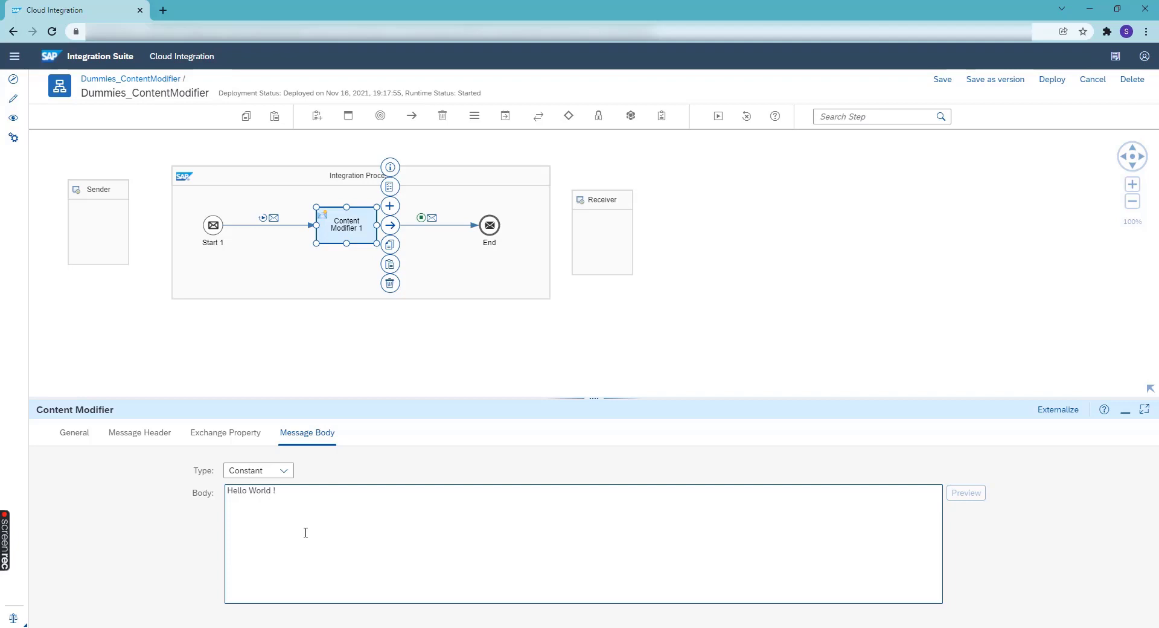
Run the simulation and examine the headers, properties and body of the message entering the Content Modifier
left_click(718, 118)
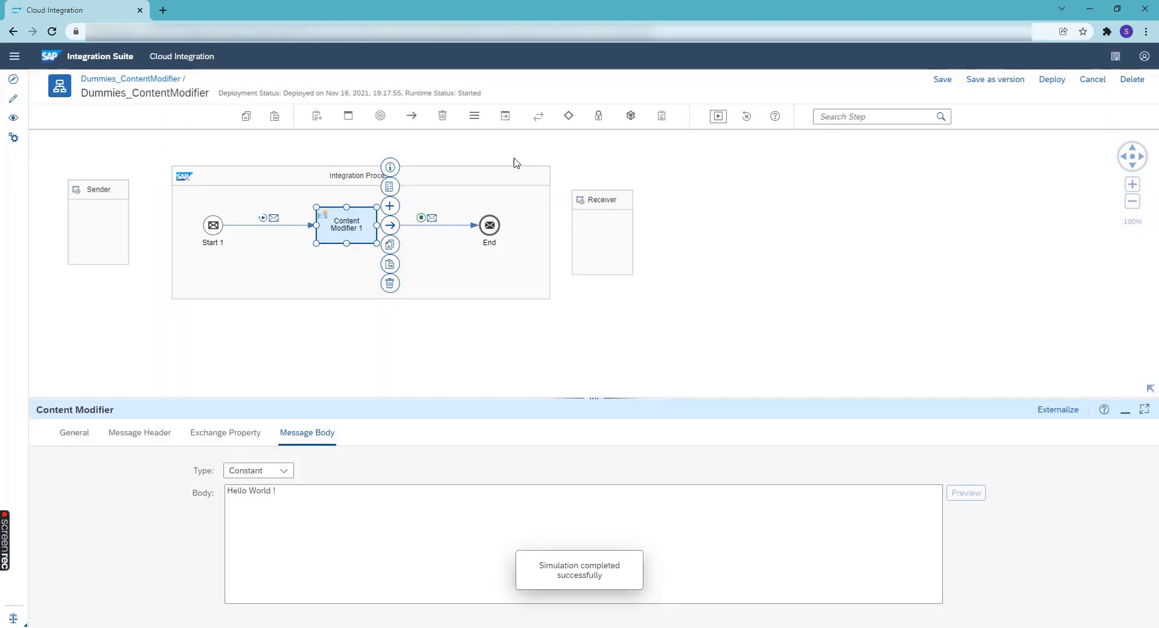
left_click(275, 218)
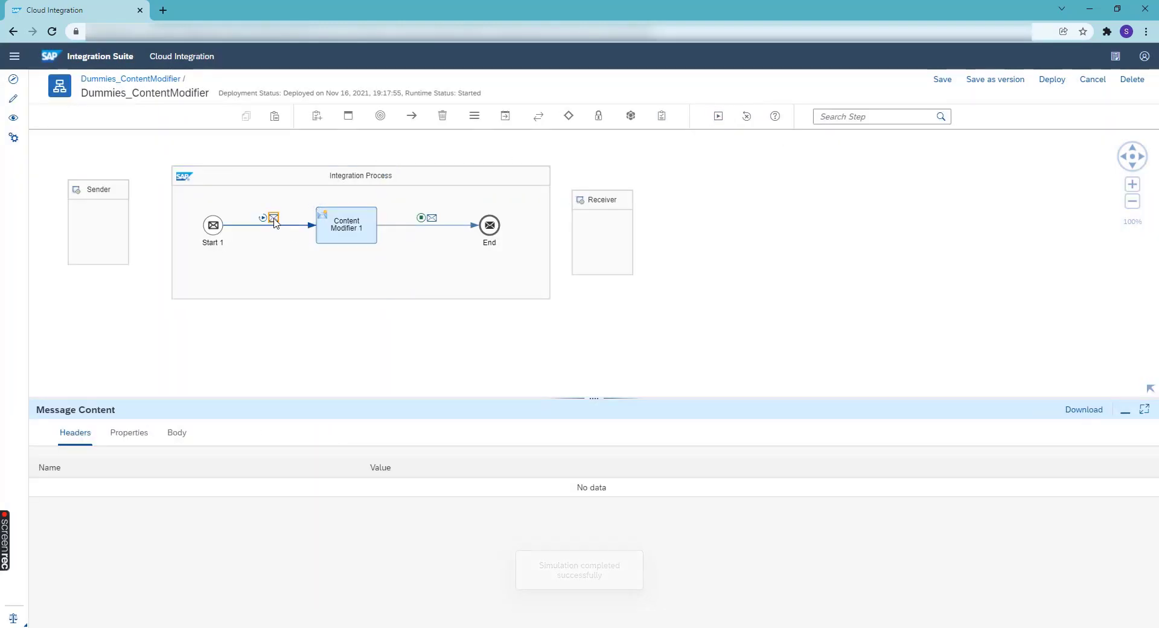
left_click(128, 433)
left_click(176, 435)
left_click(107, 474)
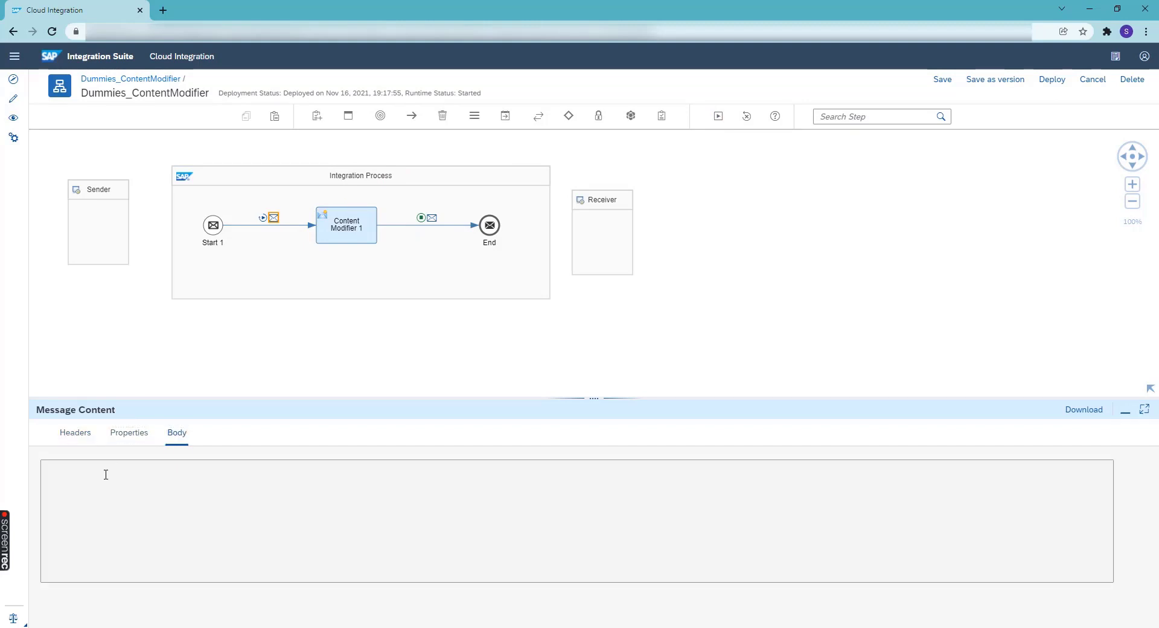
Examine the Name header, the PersonalNo property and the body of the message leaving the Content Modifier
left_click(361, 235)
left_click(433, 219)
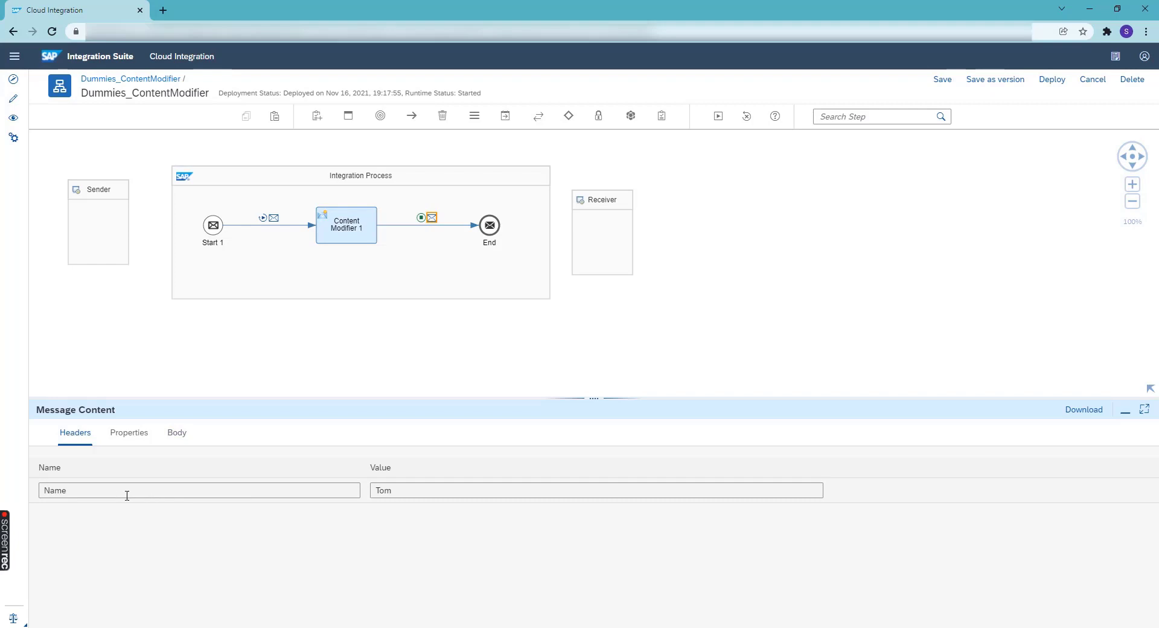
left_click(129, 434)
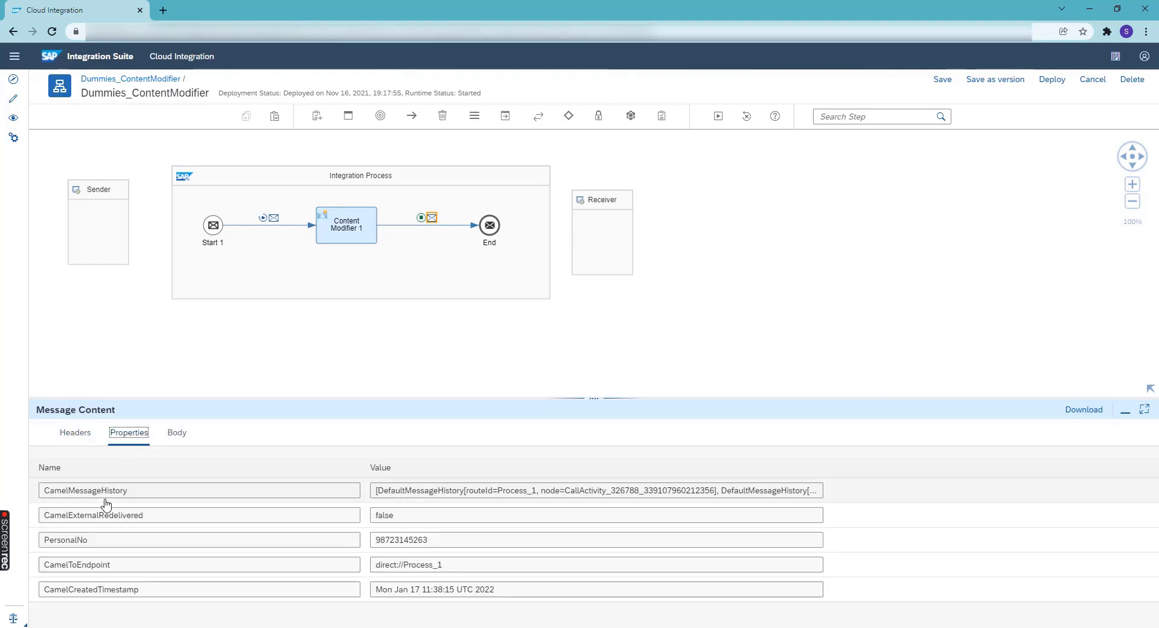
double_click(96, 539)
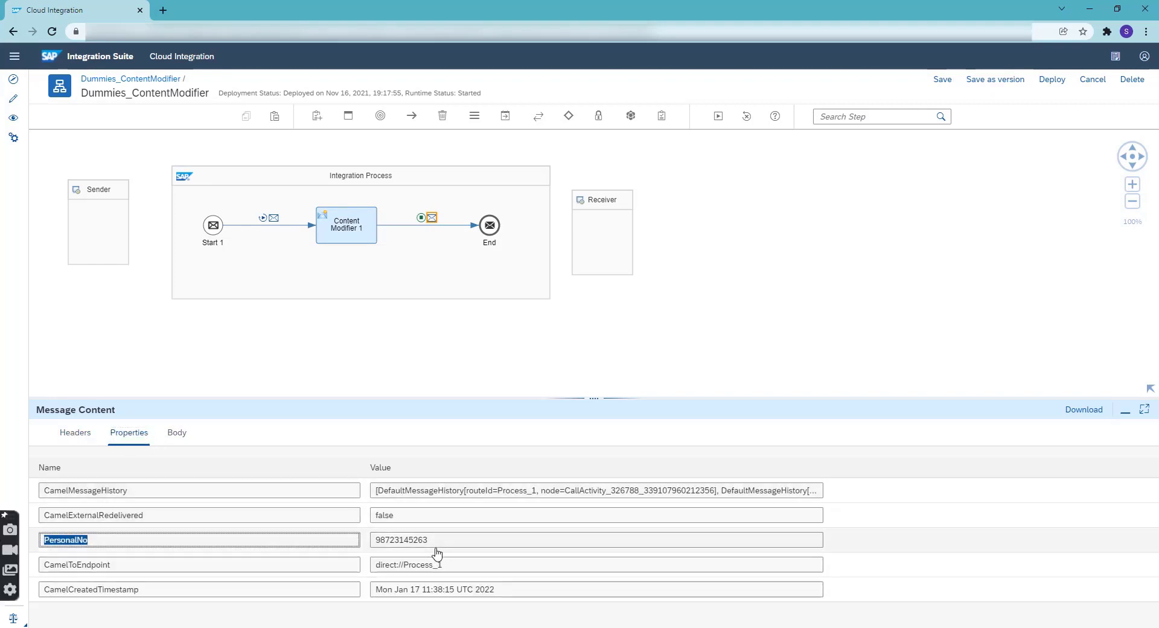
double_click(411, 540)
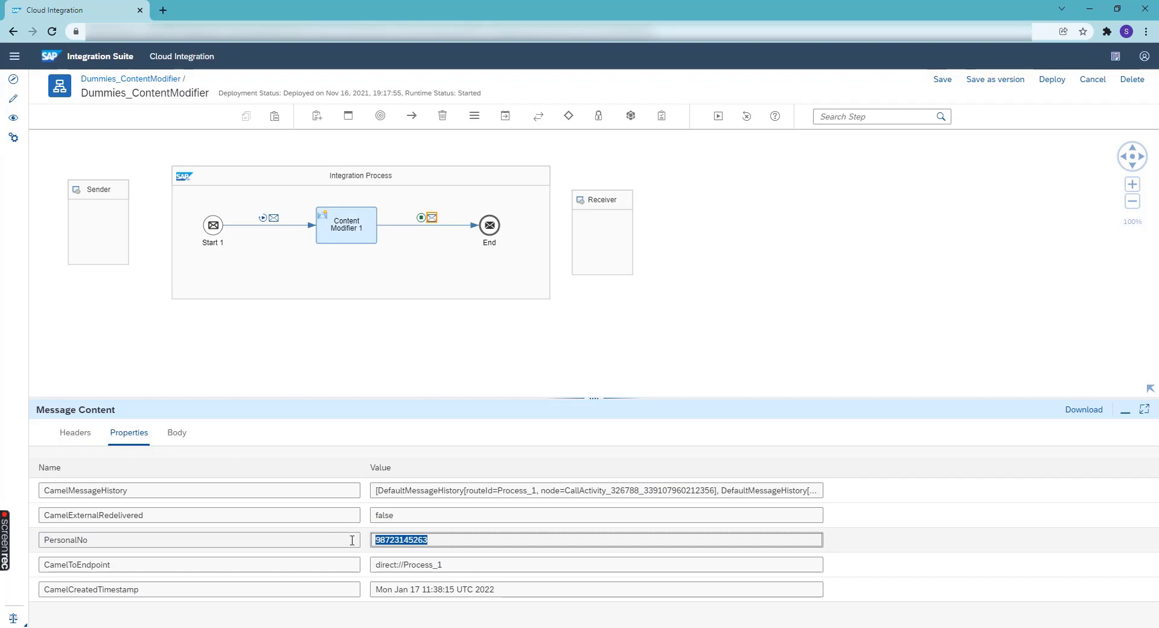
left_click(177, 433)
left_click_drag(99, 470, 33, 477)
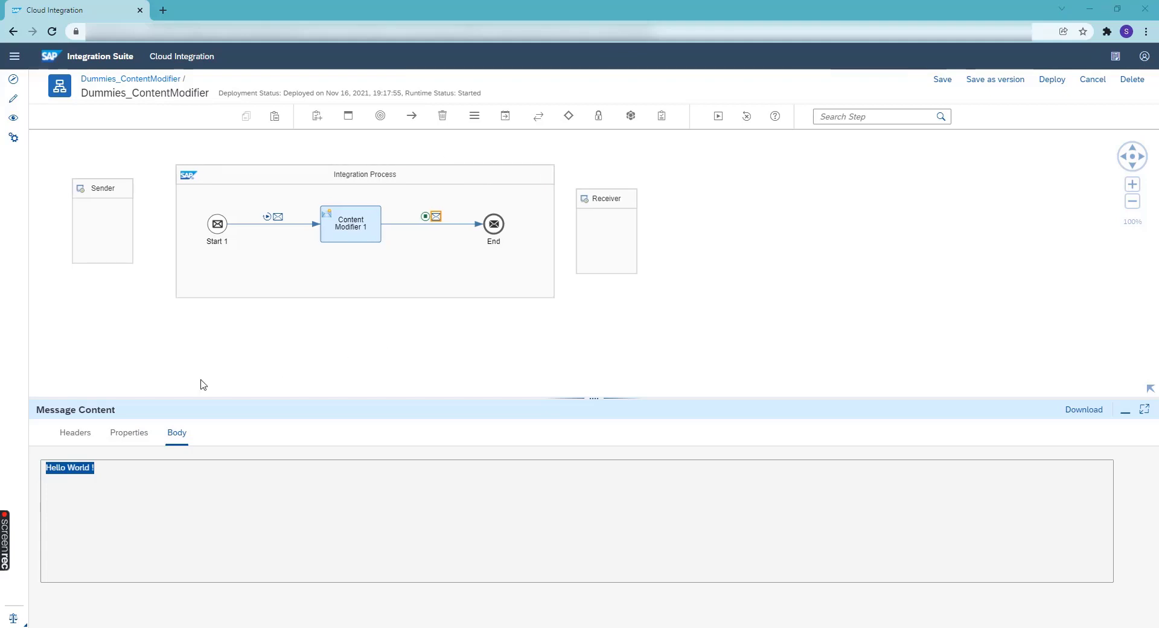
left_click(74, 433)
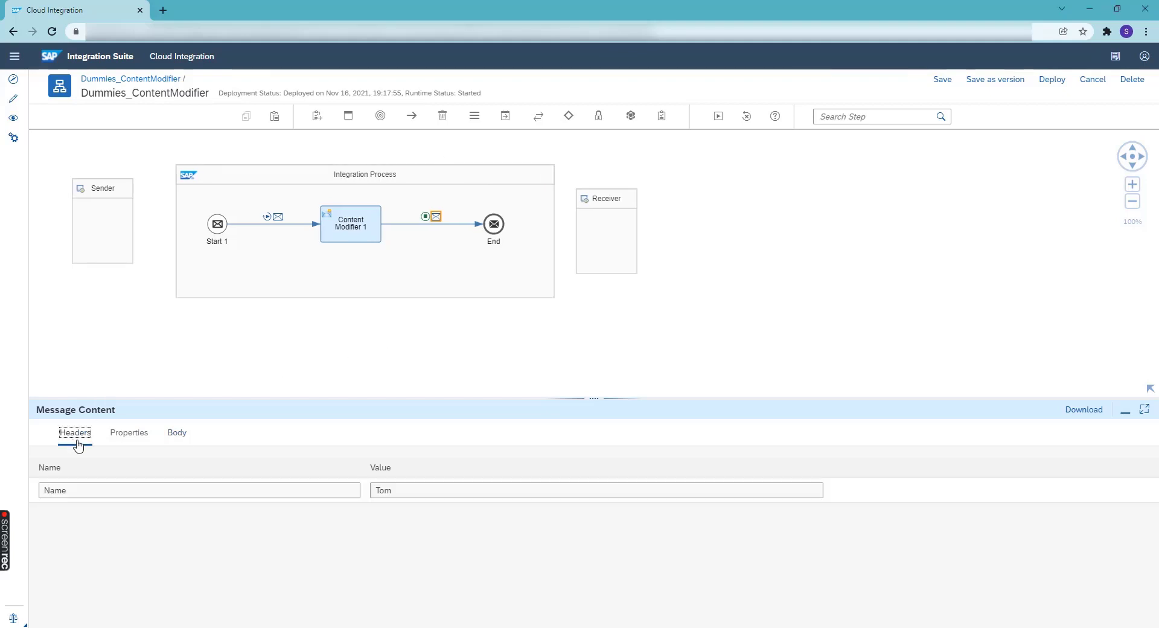
left_click(124, 434)
double_click(85, 544)
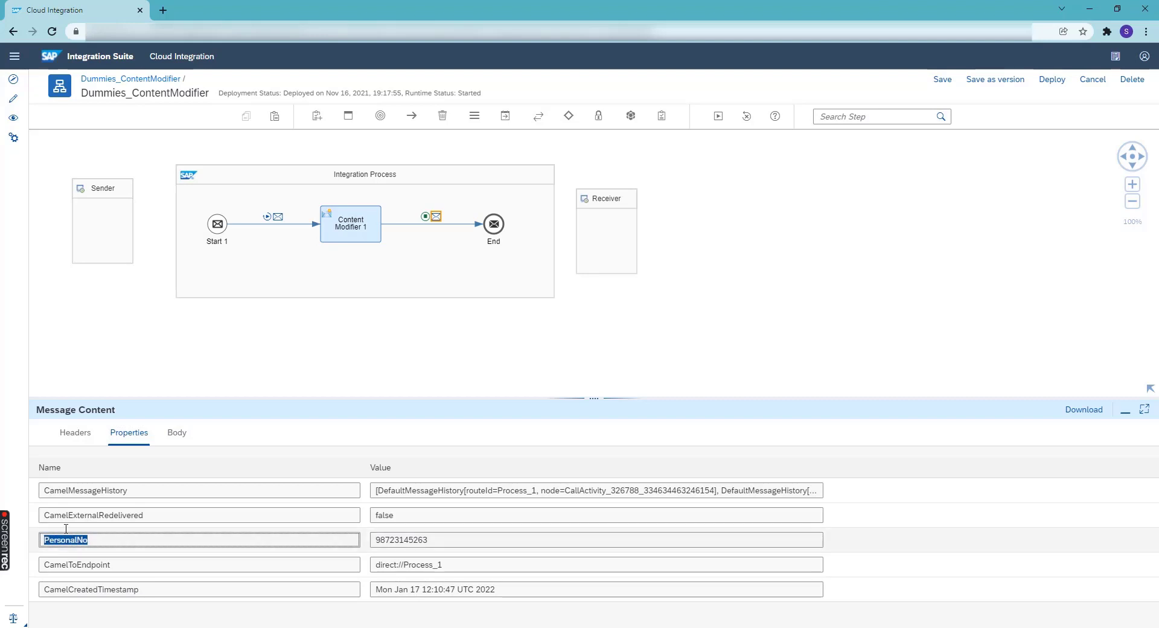
left_click(176, 433)
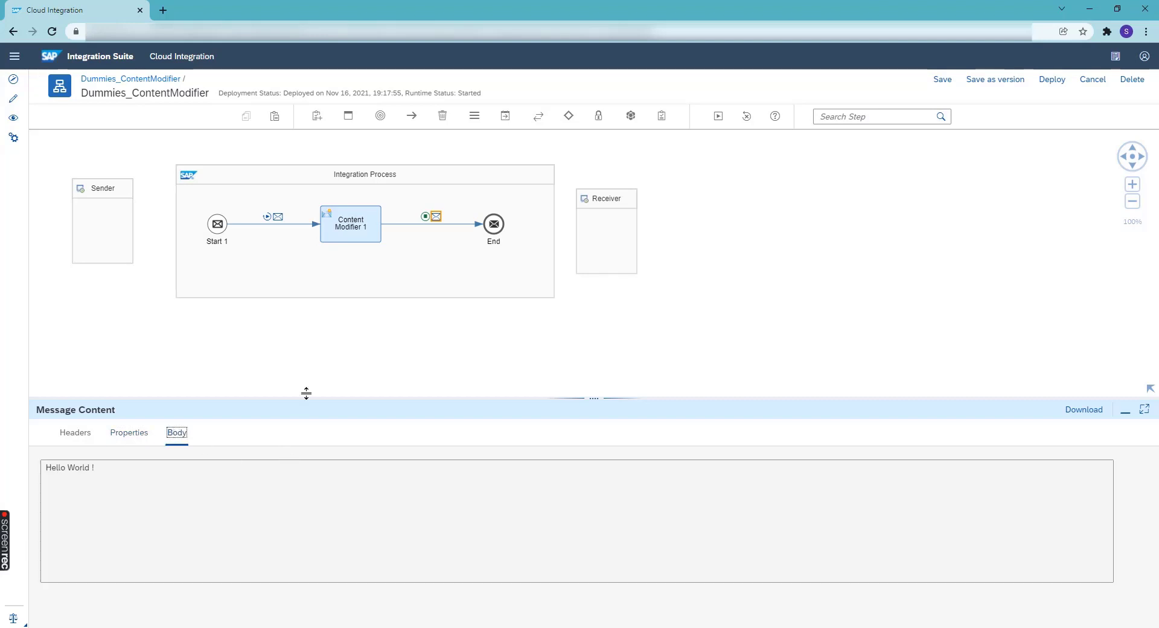
Change the message body to type Expression with lines "Name : ${header.Name}", "Mobile No : ${property.PersonalNo}" and "Office No : ${in.body}"
left_click(356, 232)
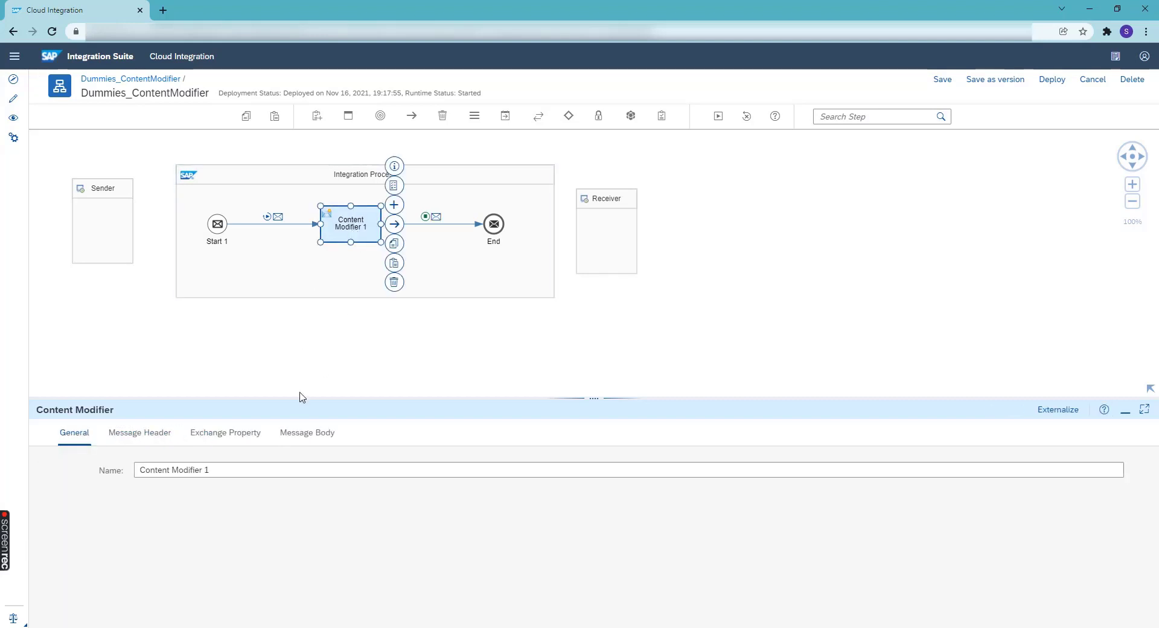
left_click(308, 434)
left_click(287, 475)
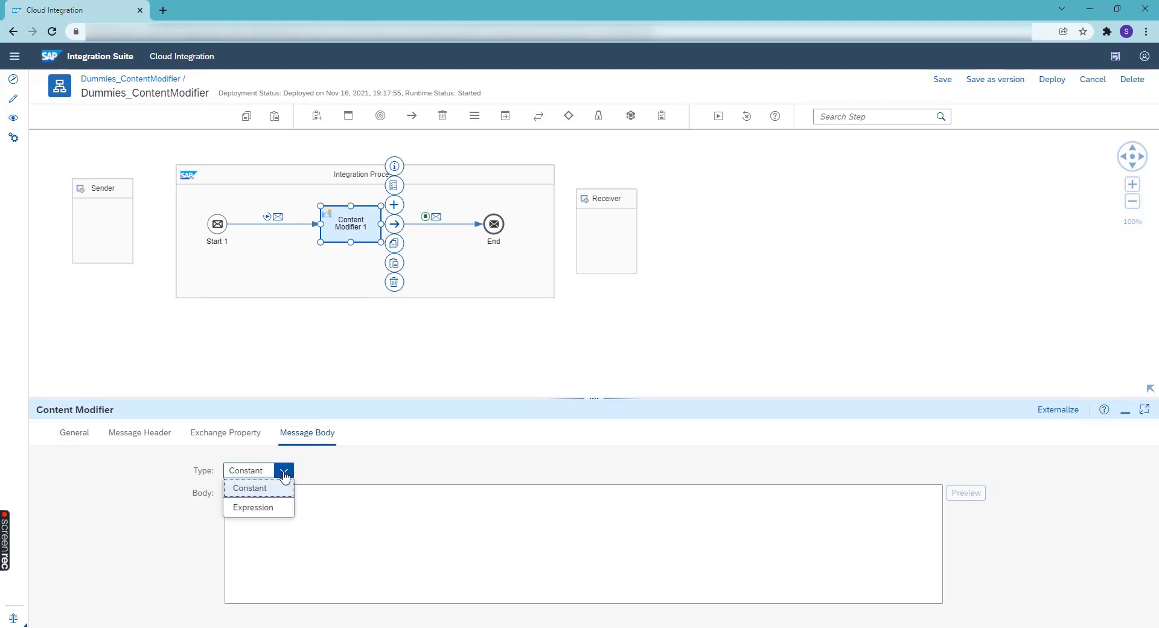
left_click(266, 512)
left_click_drag(276, 491, 247, 490)
key("ctrl+a")
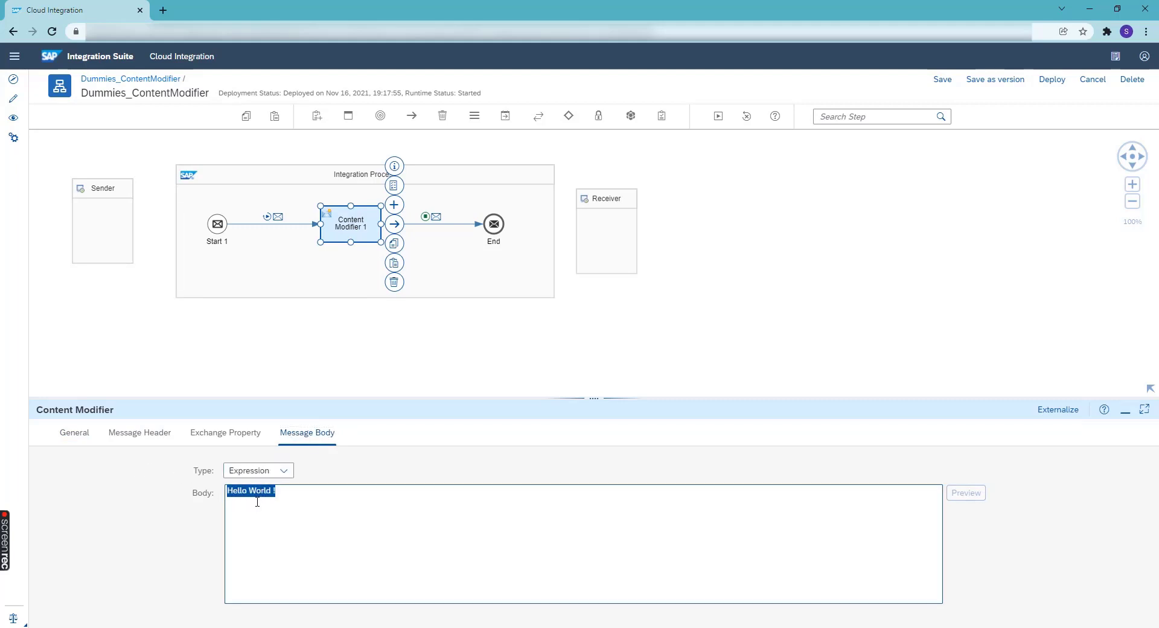
type("Name : ${header.Name} Mobile No : ${property.PersonalNo} Office No : ${in.body}")
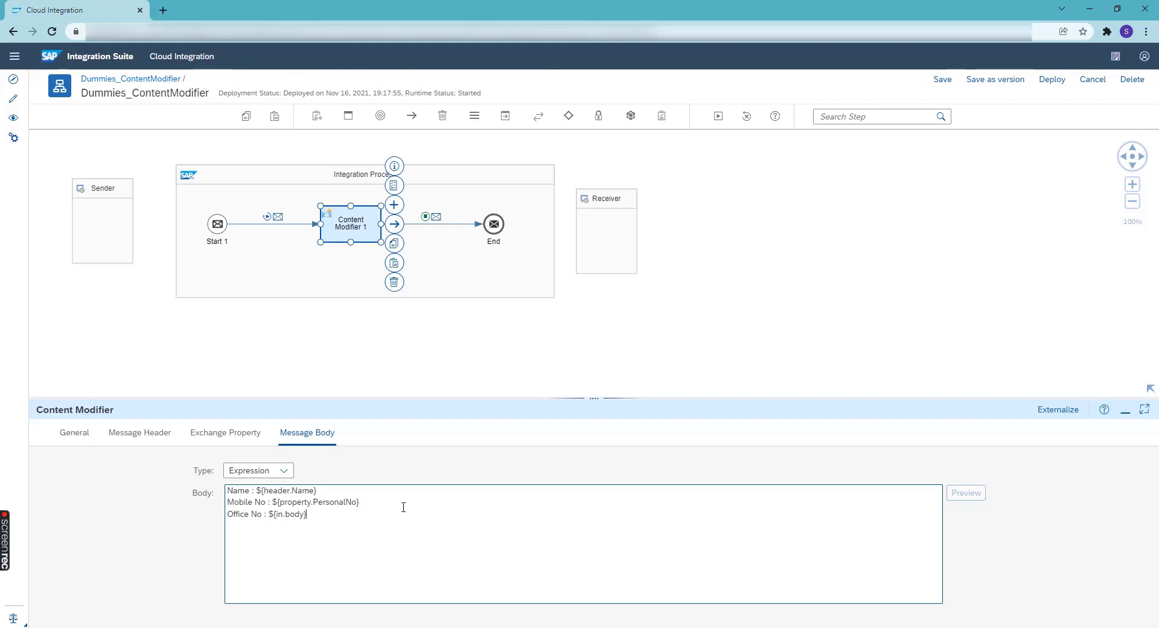
Examine the header, property and incoming body references in the Content Modifier's message body expression
double_click(307, 491)
left_click(275, 491)
double_click(275, 490)
double_click(338, 502)
double_click(293, 502)
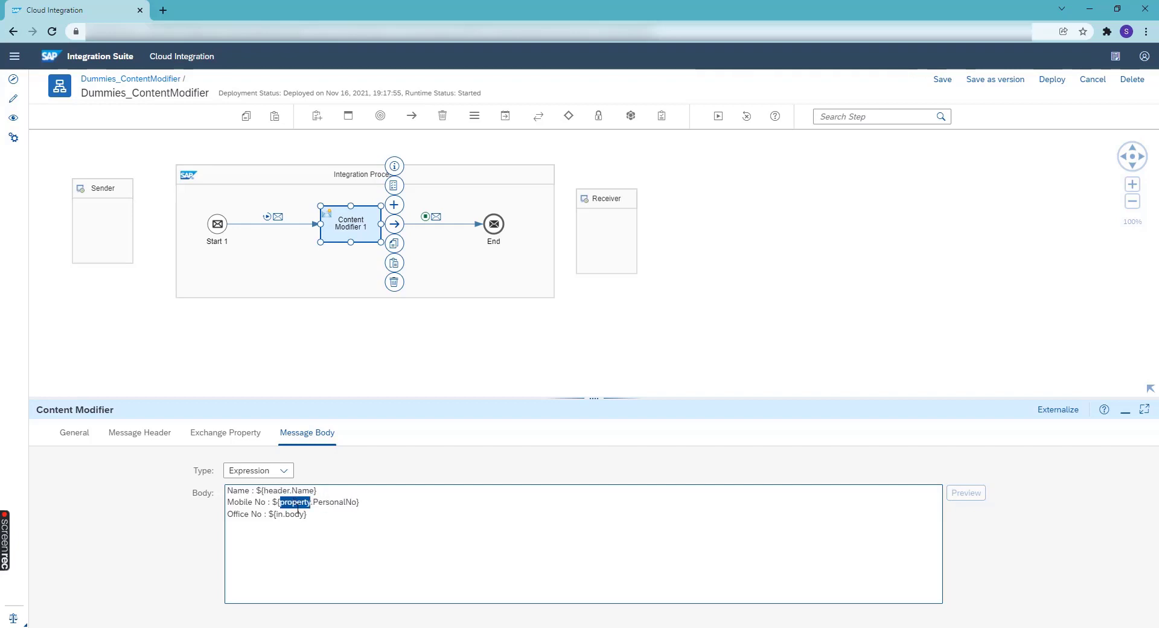
left_click(303, 516)
left_click_drag(302, 516, 276, 517)
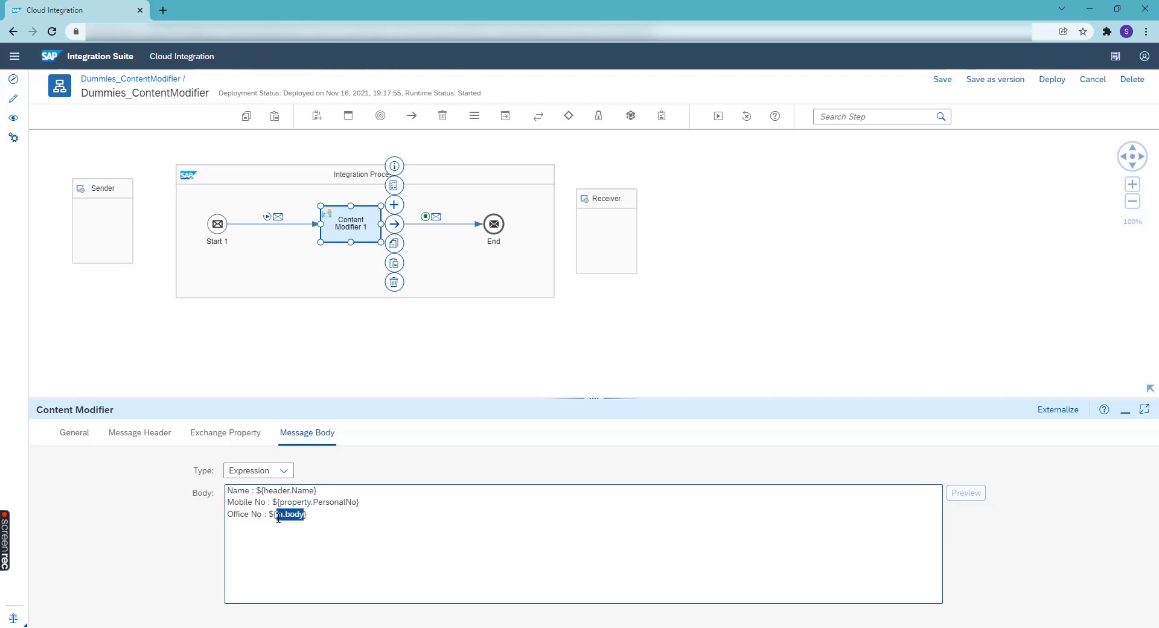
left_click(311, 517)
Run the simulation with the expression body and view the body of the message leaving the Content Modifier
left_click(717, 117)
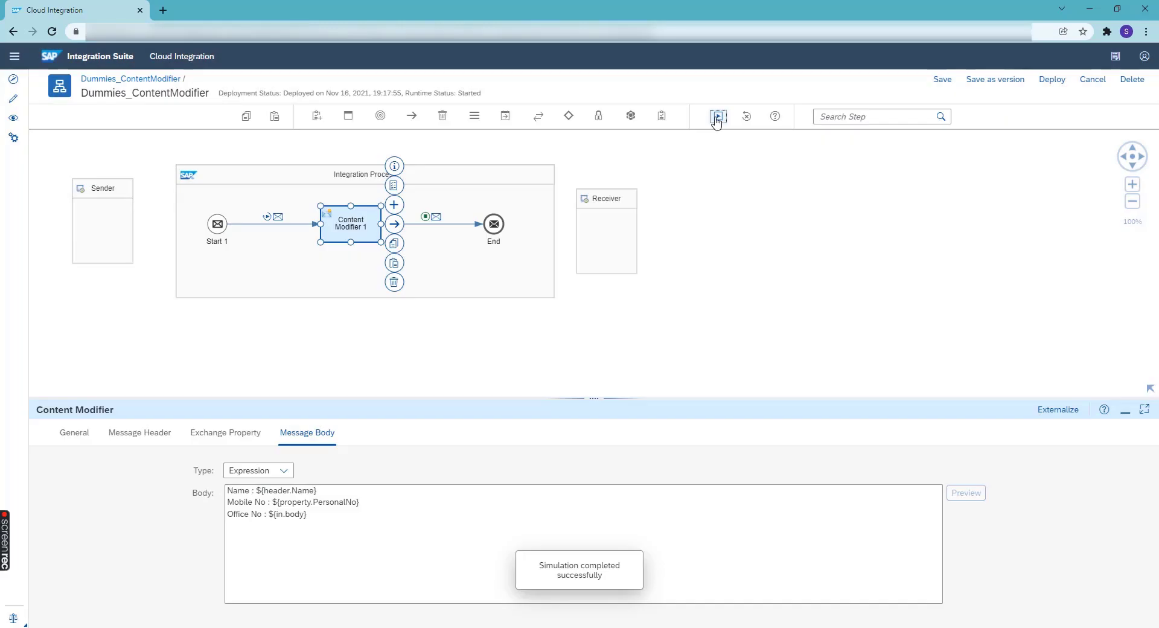
left_click(436, 221)
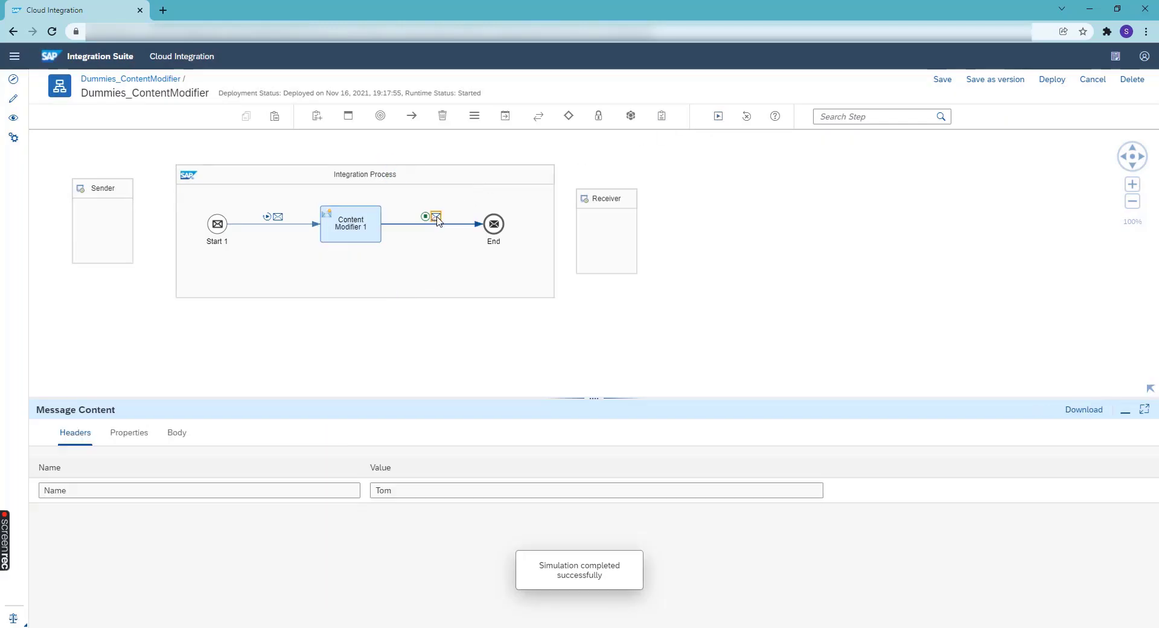
left_click(181, 433)
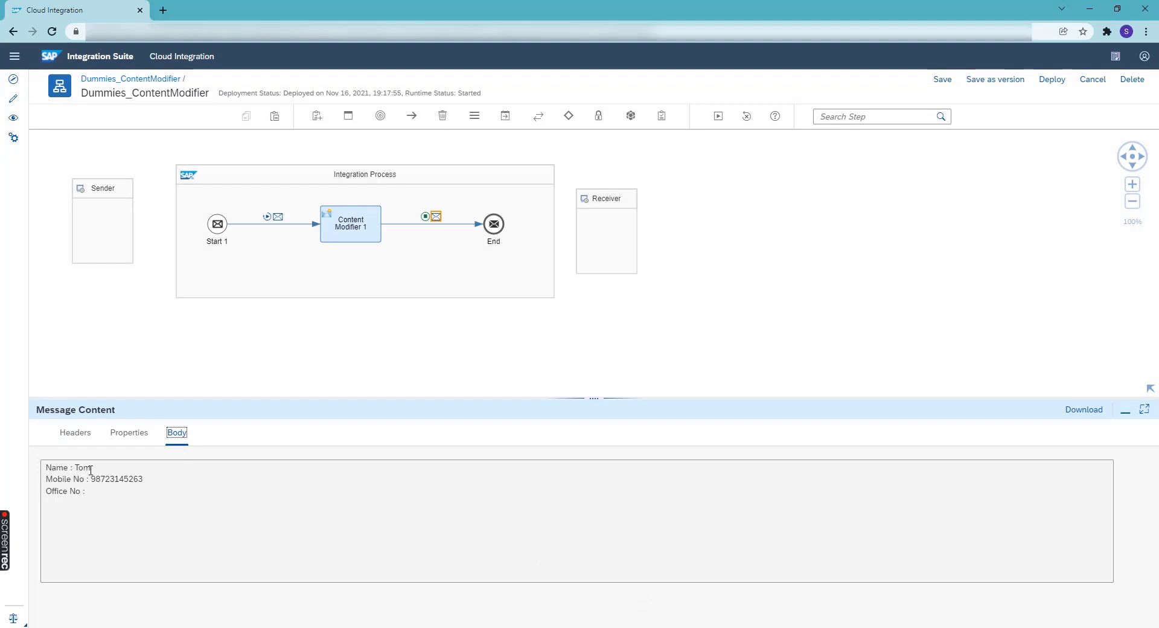
Compare the Name and Mobile No lines of the outgoing message body with its Name header and PersonalNo property
left_click_drag(92, 470, 26, 471)
left_click_drag(147, 480, 44, 479)
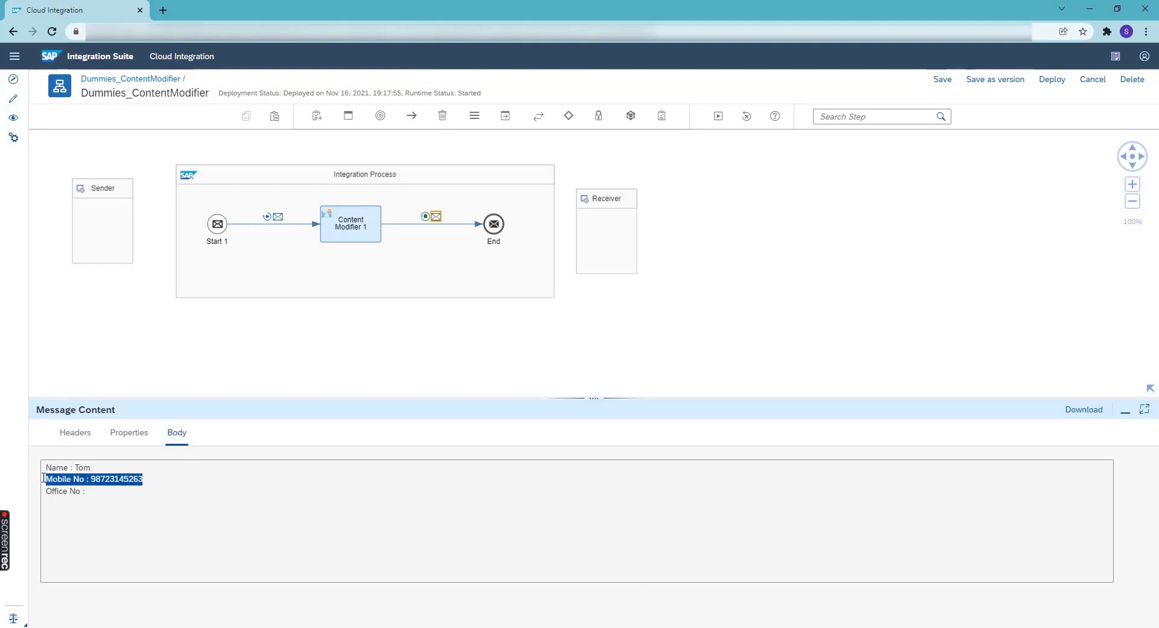
left_click(149, 482)
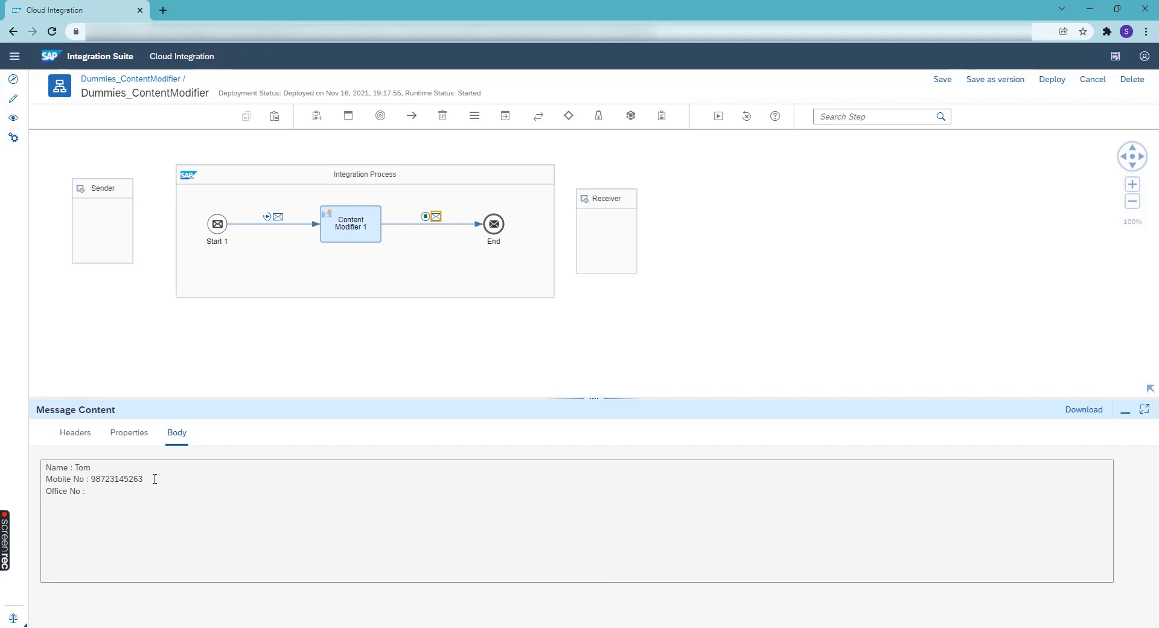
left_click(85, 433)
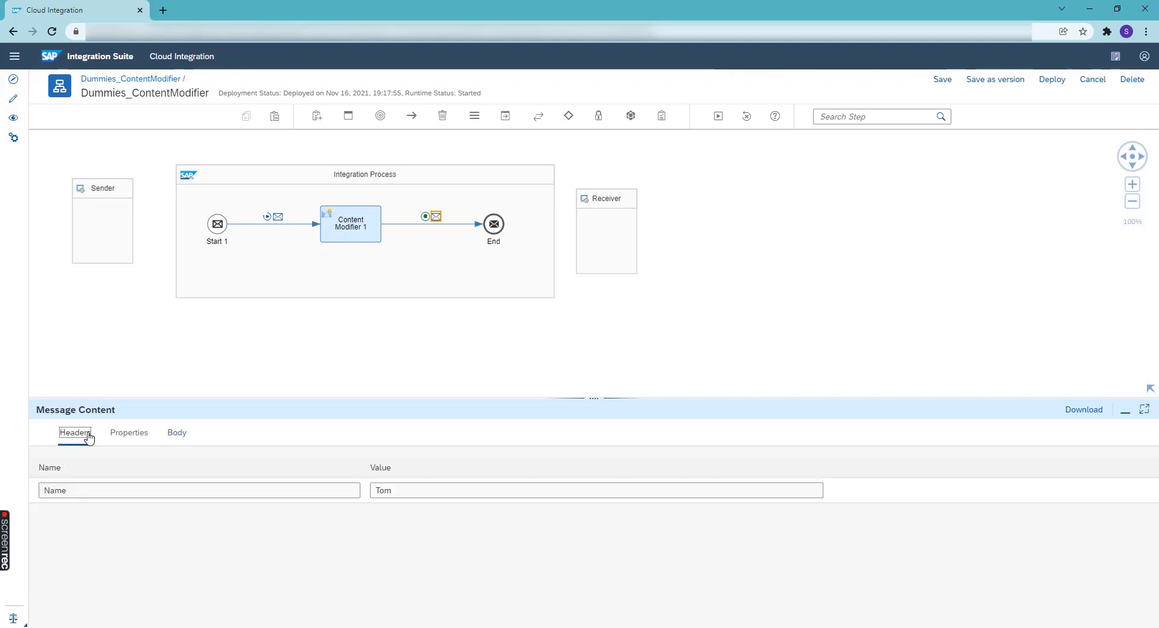
double_click(393, 490)
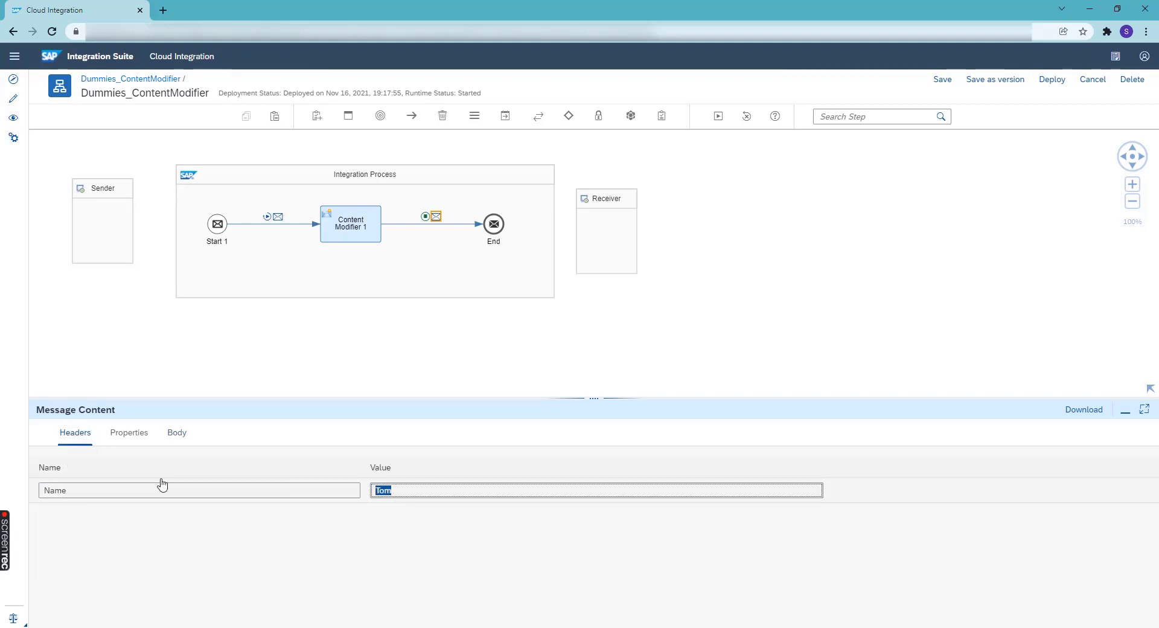
left_click(130, 433)
double_click(65, 540)
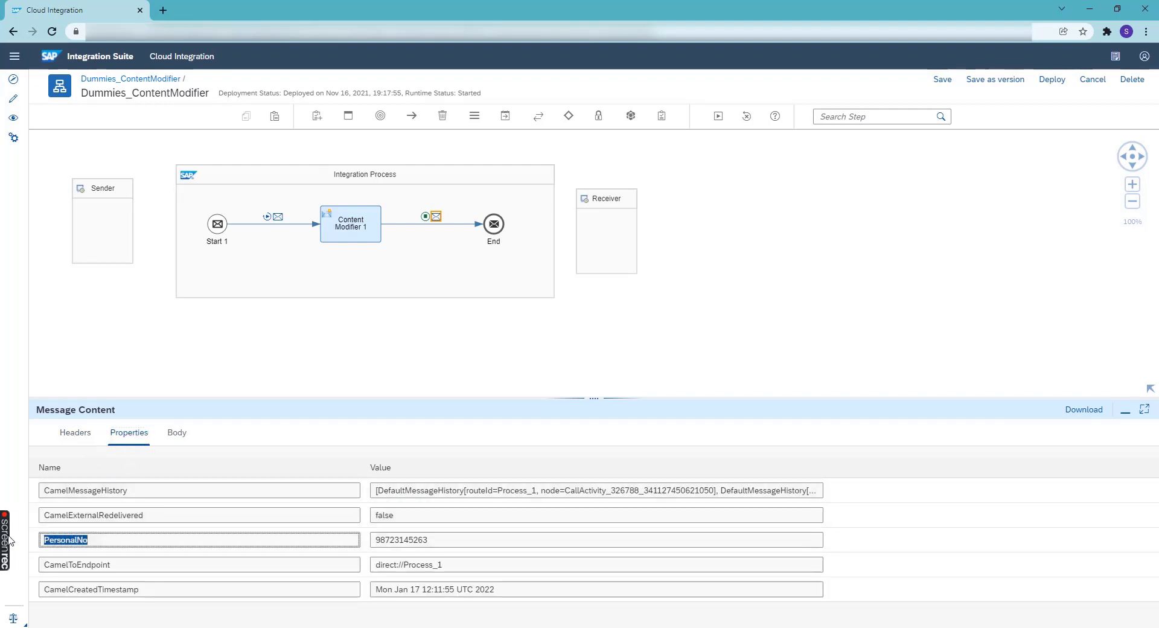
double_click(471, 540)
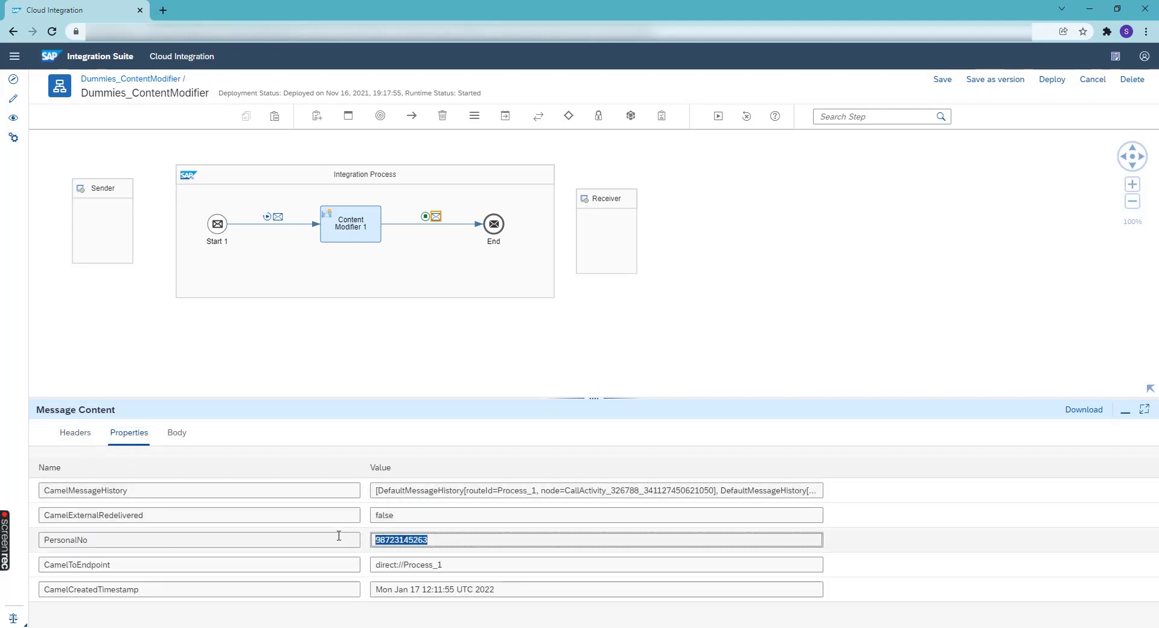
Check the outgoing Office No line against the body entering the Content Modifier and the ${in.body} reference in its expression
left_click(176, 435)
left_click_drag(142, 479, 45, 492)
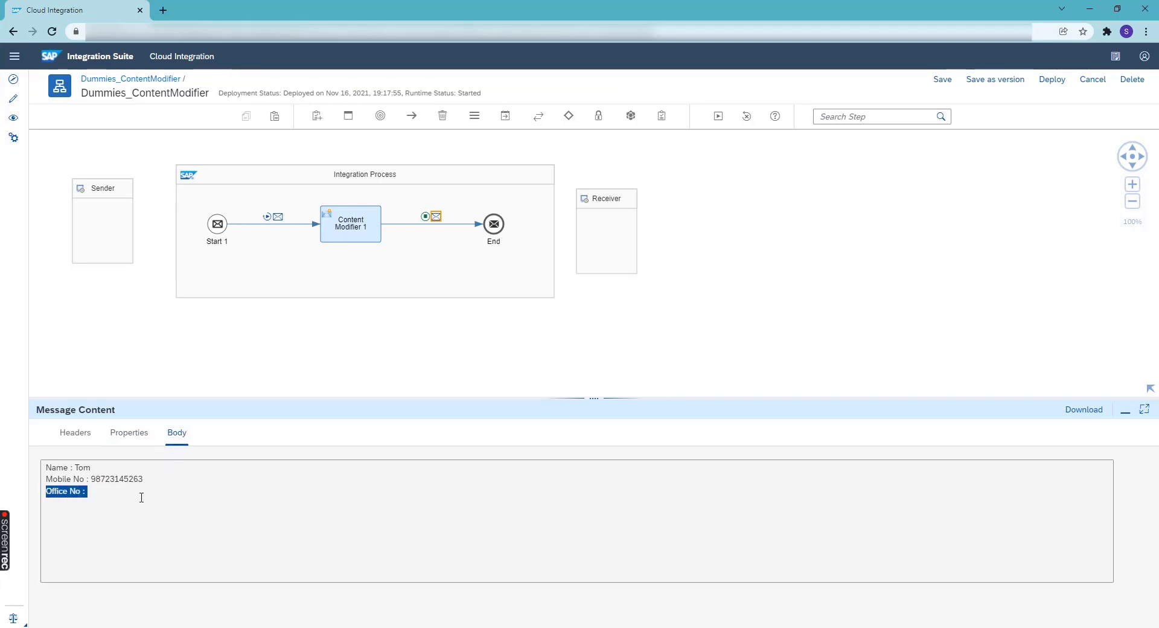
left_click(85, 495)
left_click(278, 216)
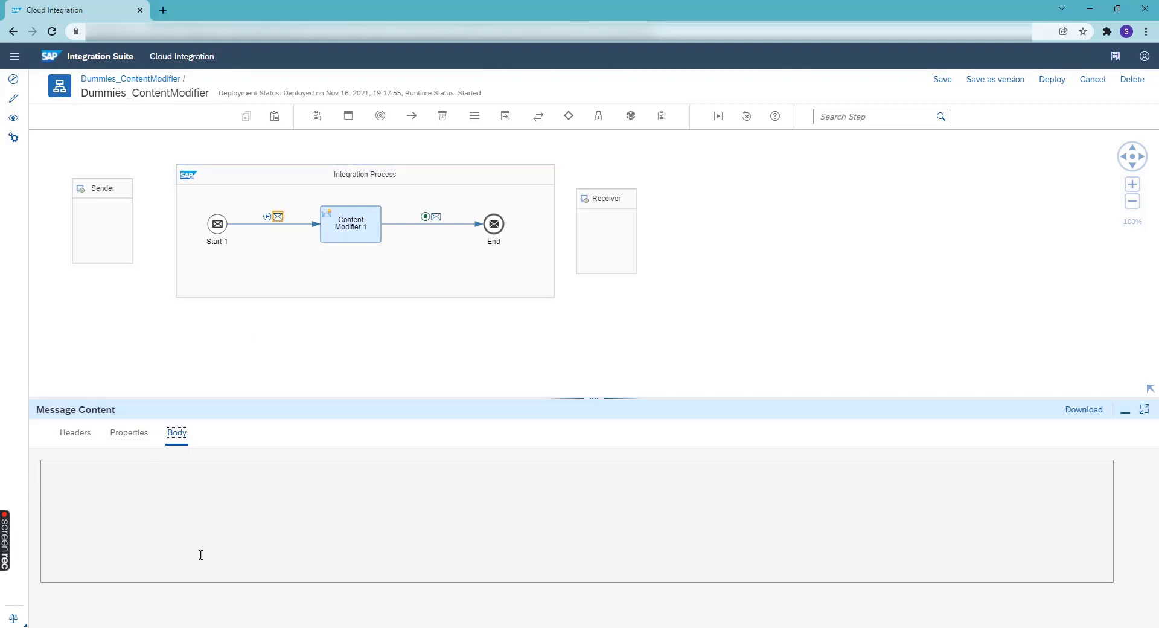
left_click(362, 227)
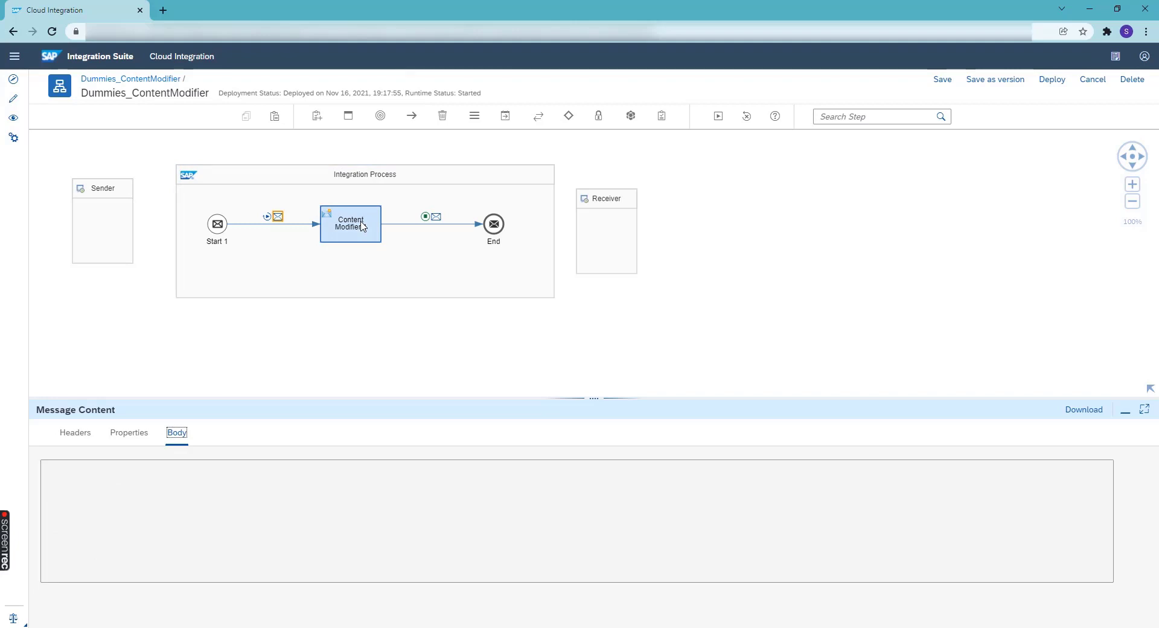
left_click(362, 227)
left_click(300, 436)
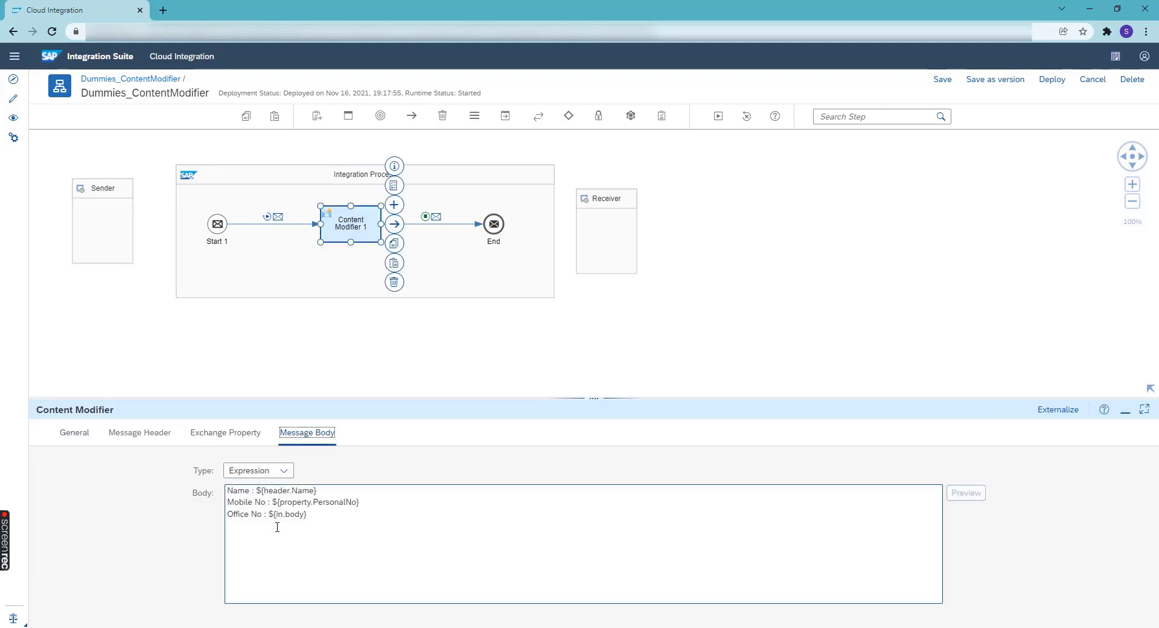
left_click_drag(314, 520, 269, 517)
Enter an office phone number as the body content of the simulation input at the start point before the Content Modifier
left_click(267, 216)
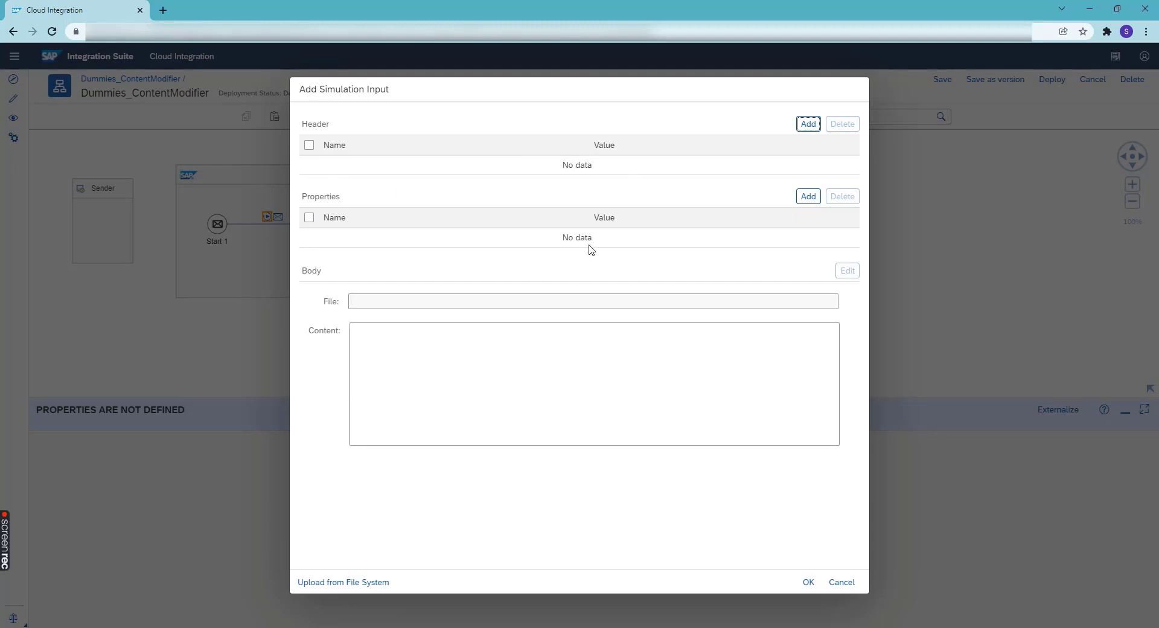
left_click(454, 331)
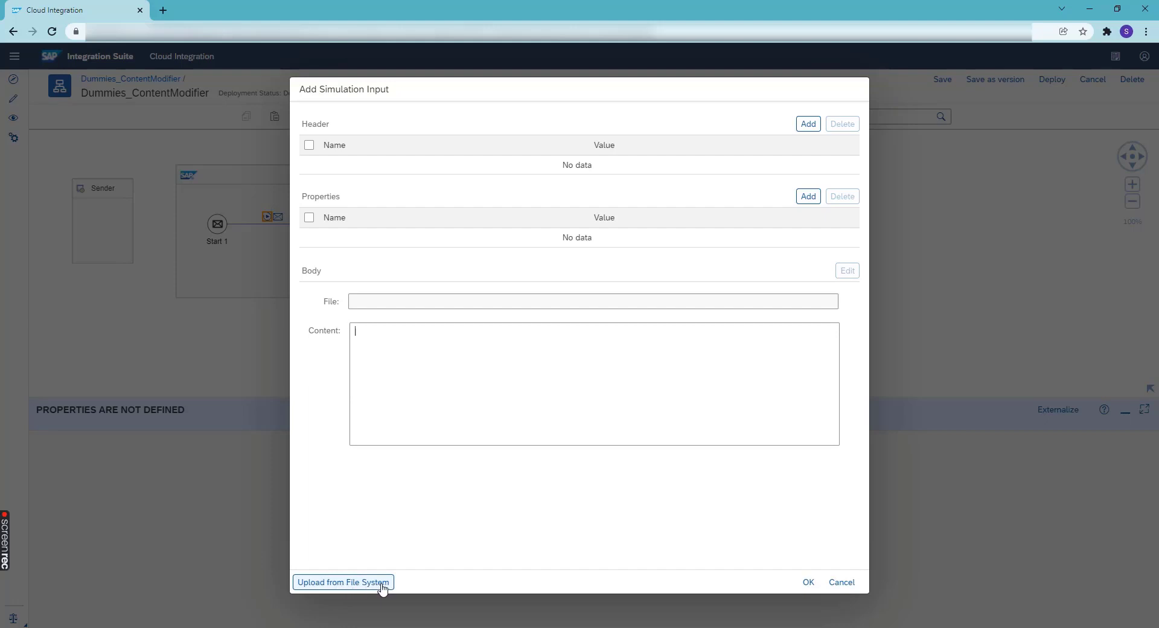
left_click(387, 389)
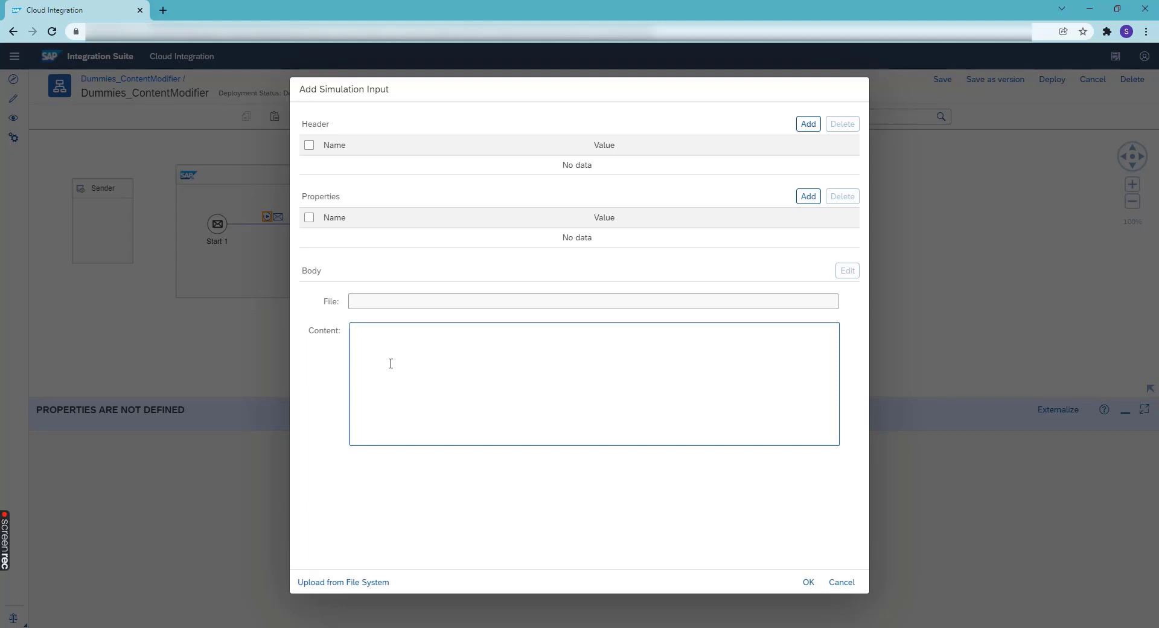
key("ctrl+v")
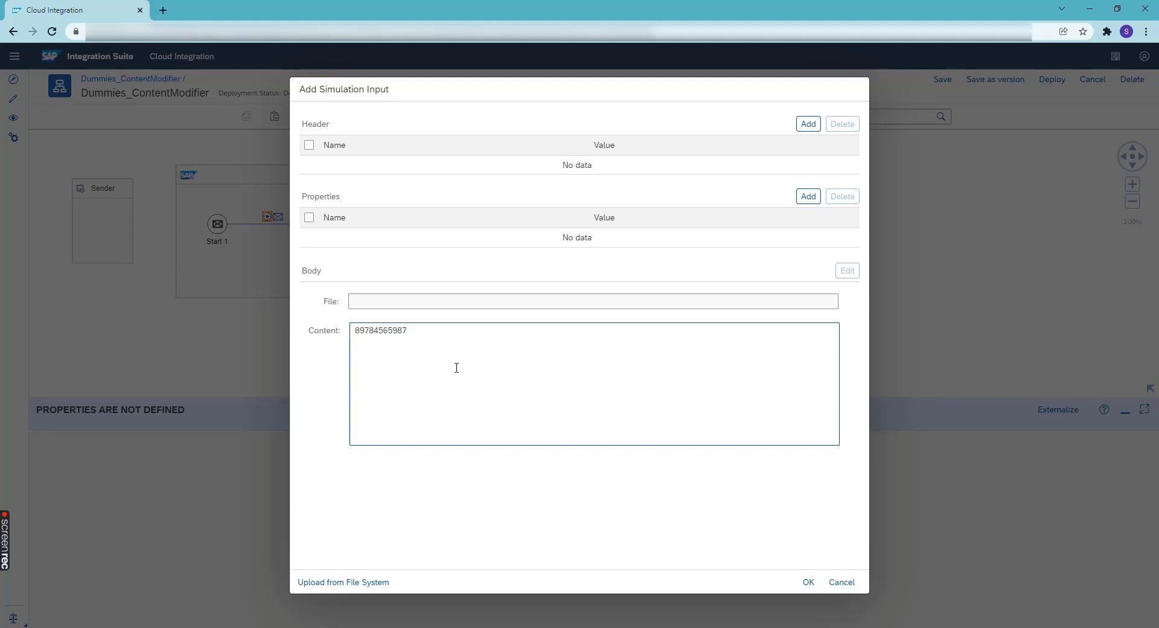
left_click(809, 584)
Run the simulation with the new input and view the body of the message entering the Content Modifier
left_click(718, 117)
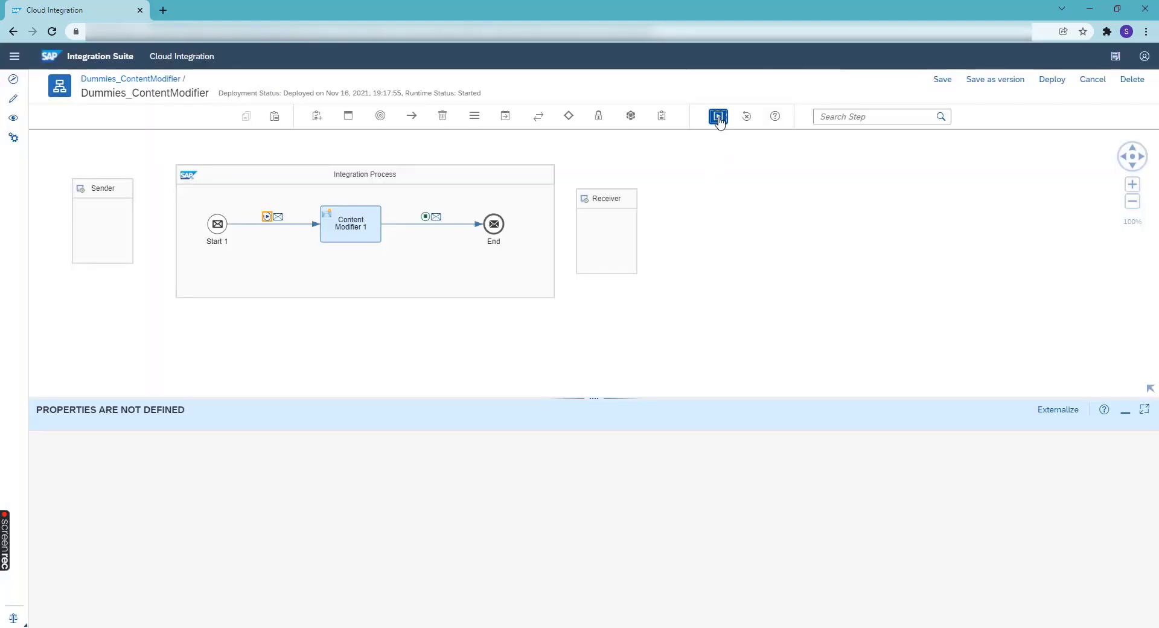
left_click(278, 216)
left_click(176, 433)
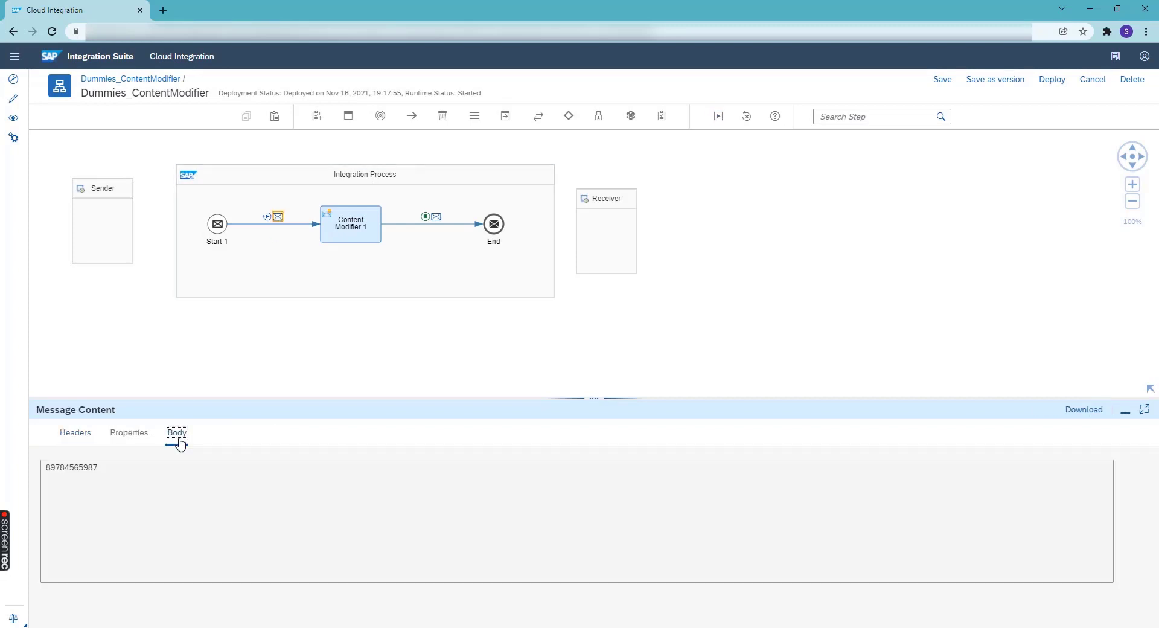
left_click_drag(107, 472, 43, 473)
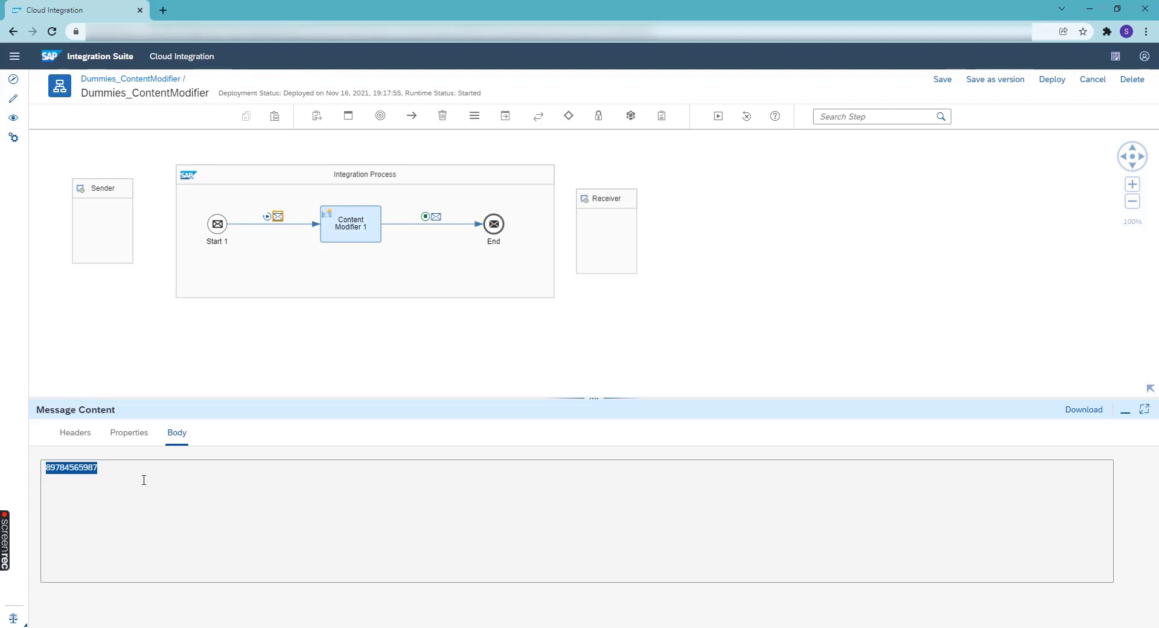
Examine the Name, Mobile No and Office No lines in the body of the message leaving the Content Modifier
left_click(436, 216)
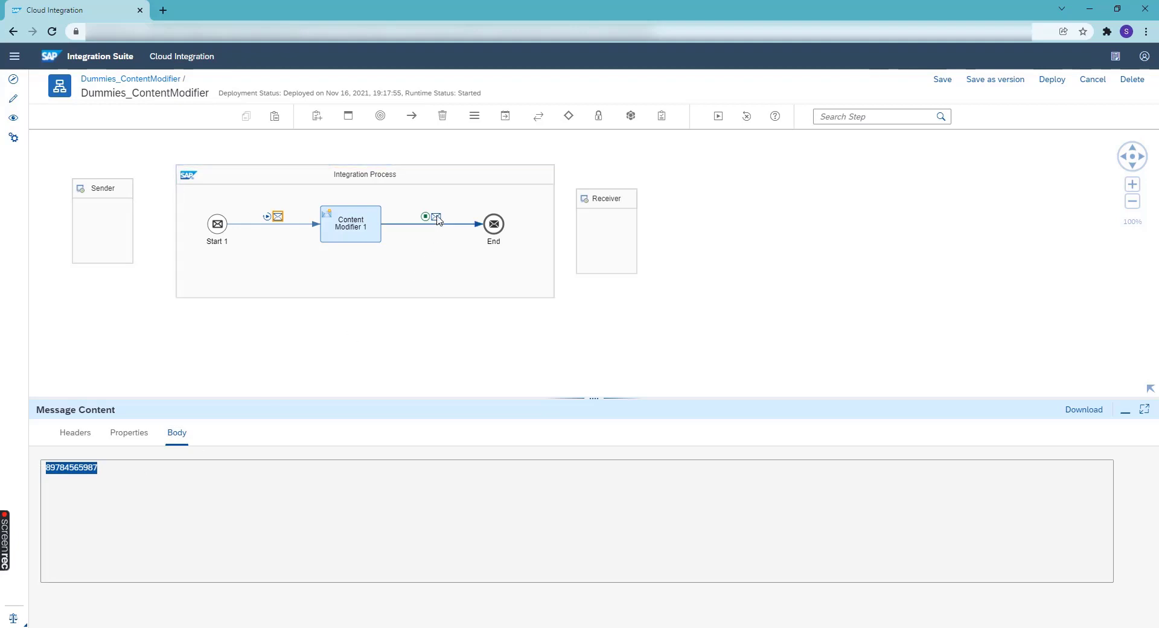
left_click(182, 435)
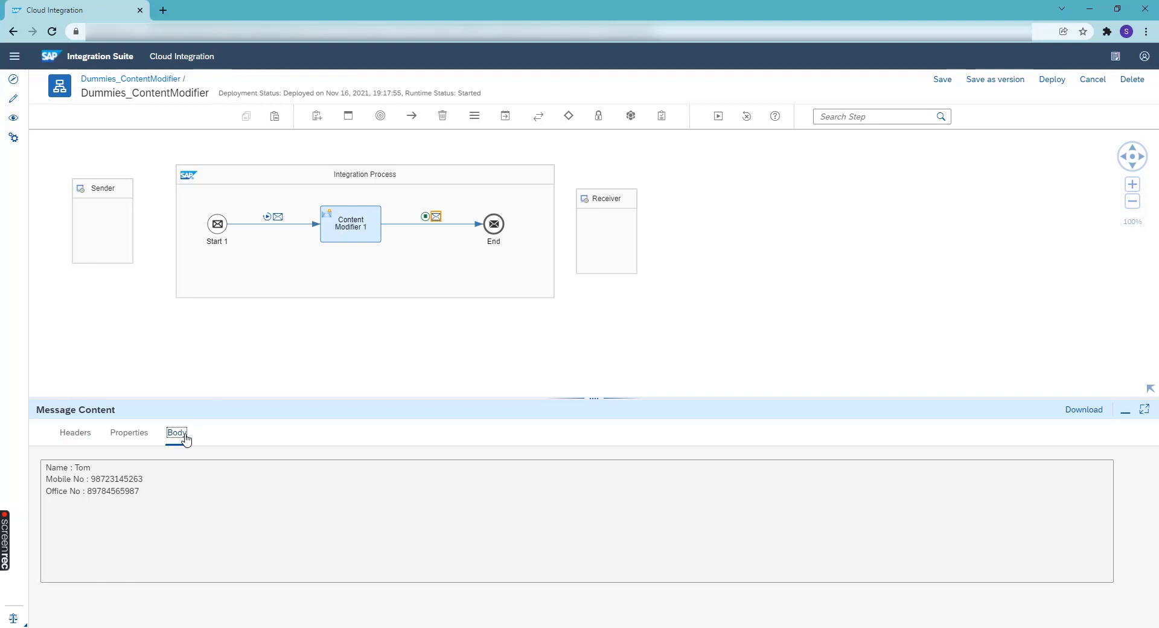
left_click_drag(92, 468, 38, 474)
left_click_drag(151, 479, 38, 483)
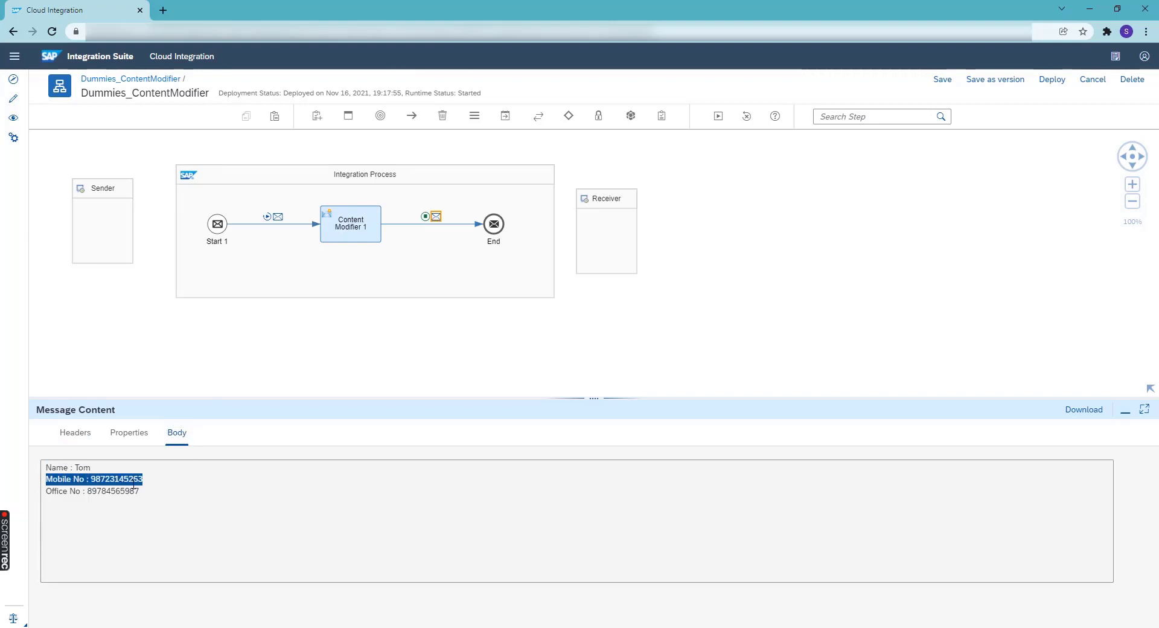
left_click_drag(150, 491, 43, 491)
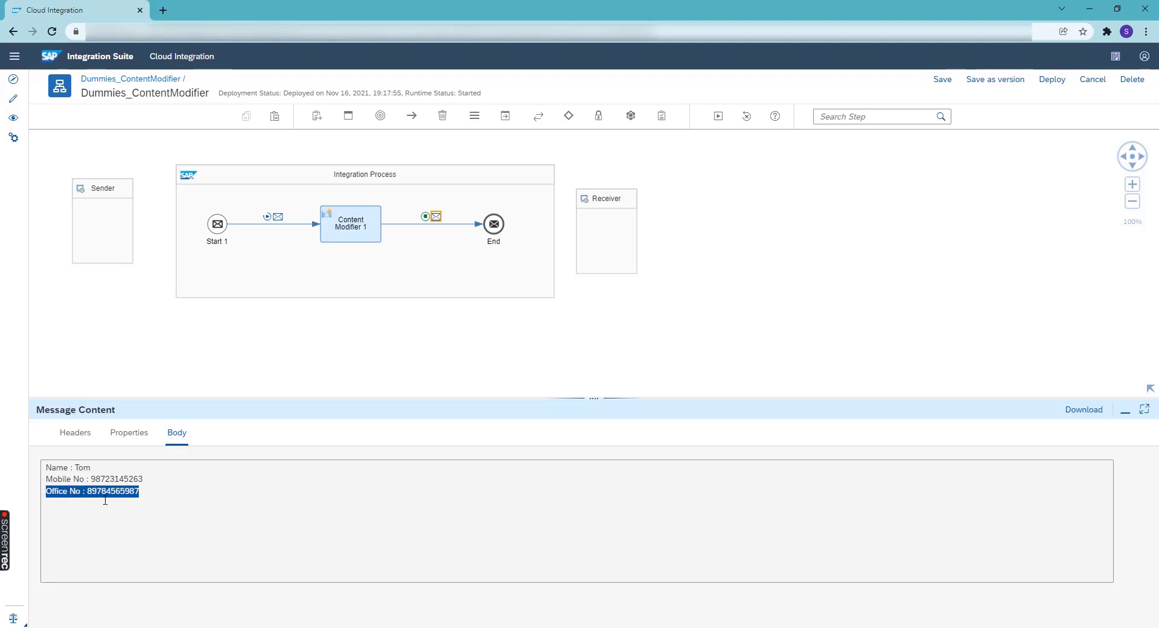
key("ctrl+a")
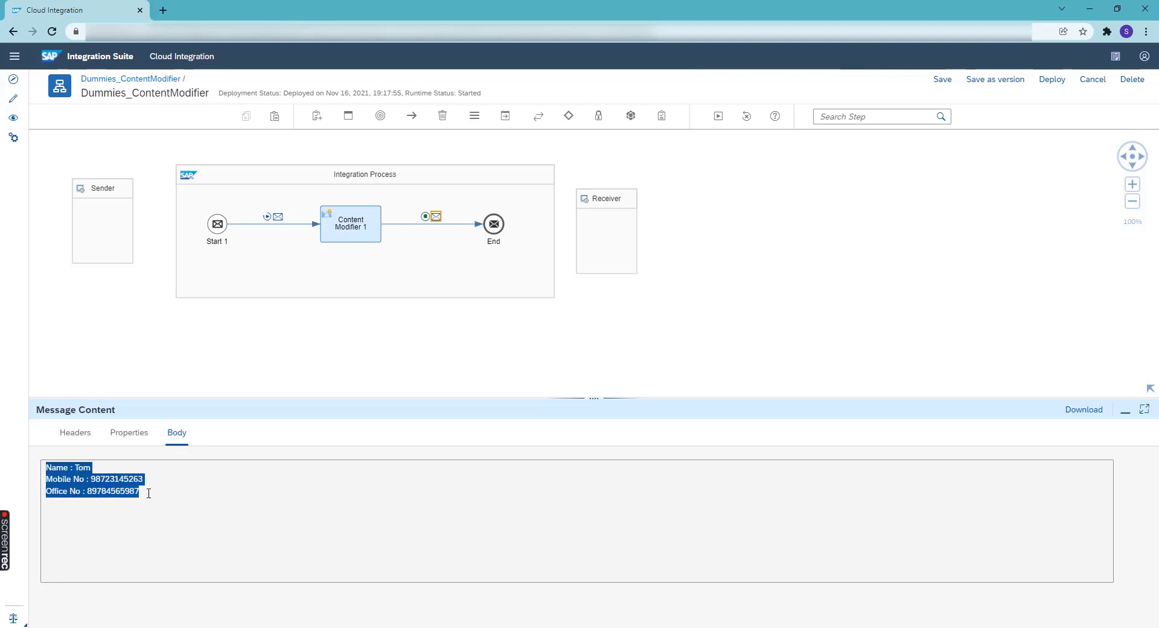
left_click(150, 493)
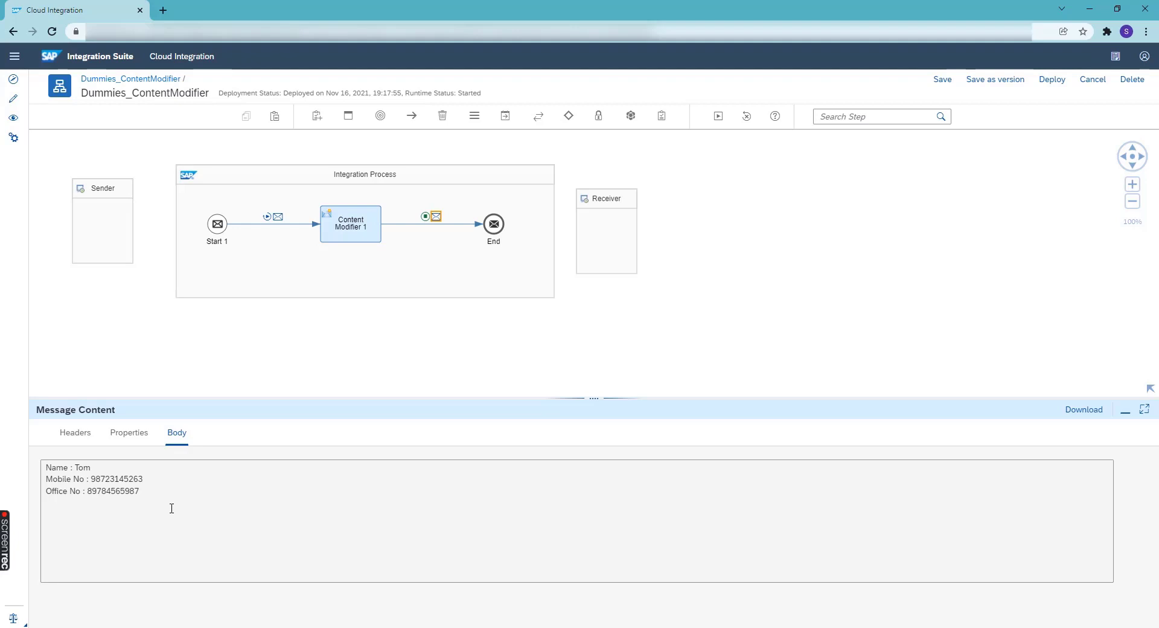
Add three Constant headers to Content Modifier 1 with action Create: ASD with value 12, ASW with 34 and QWR with 34
left_click(351, 225)
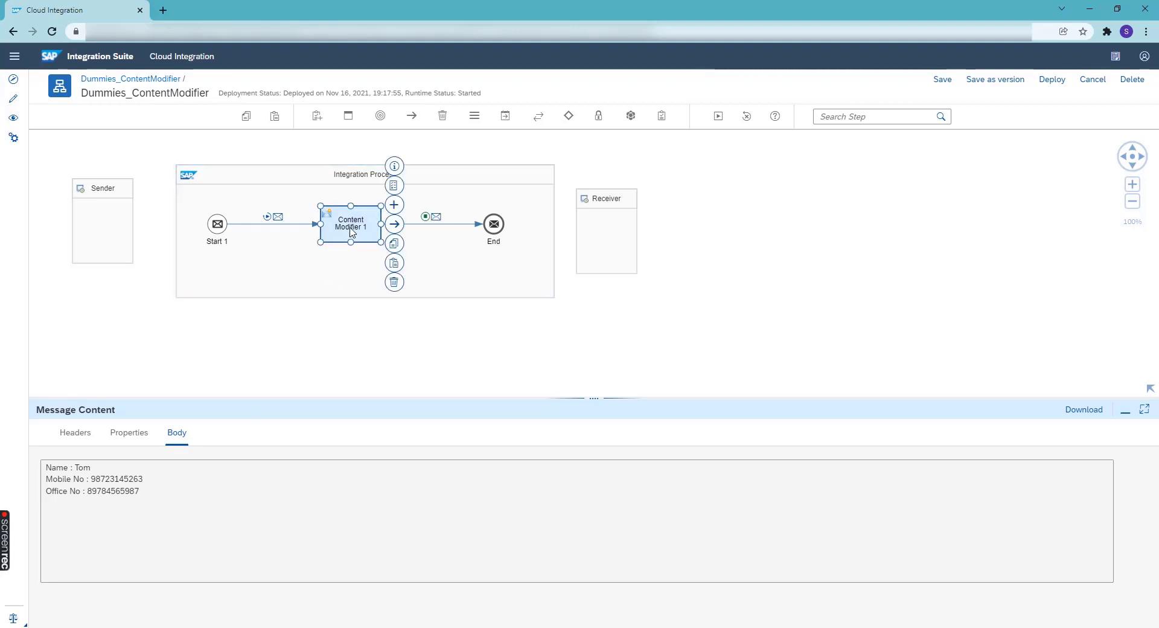
left_click(147, 436)
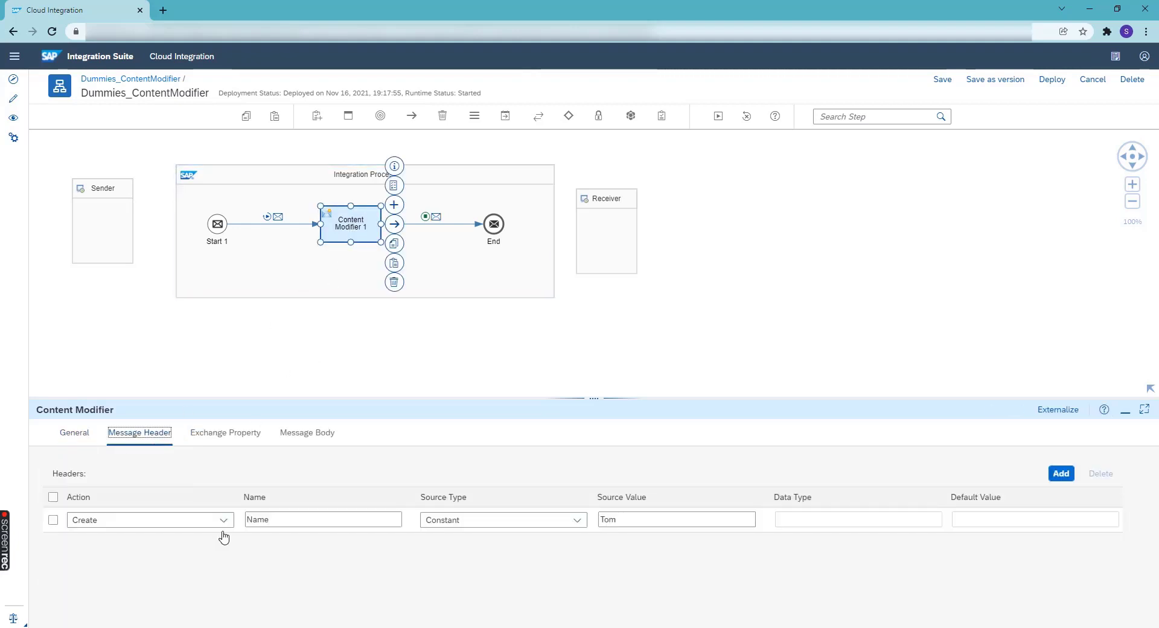
left_click(1062, 475)
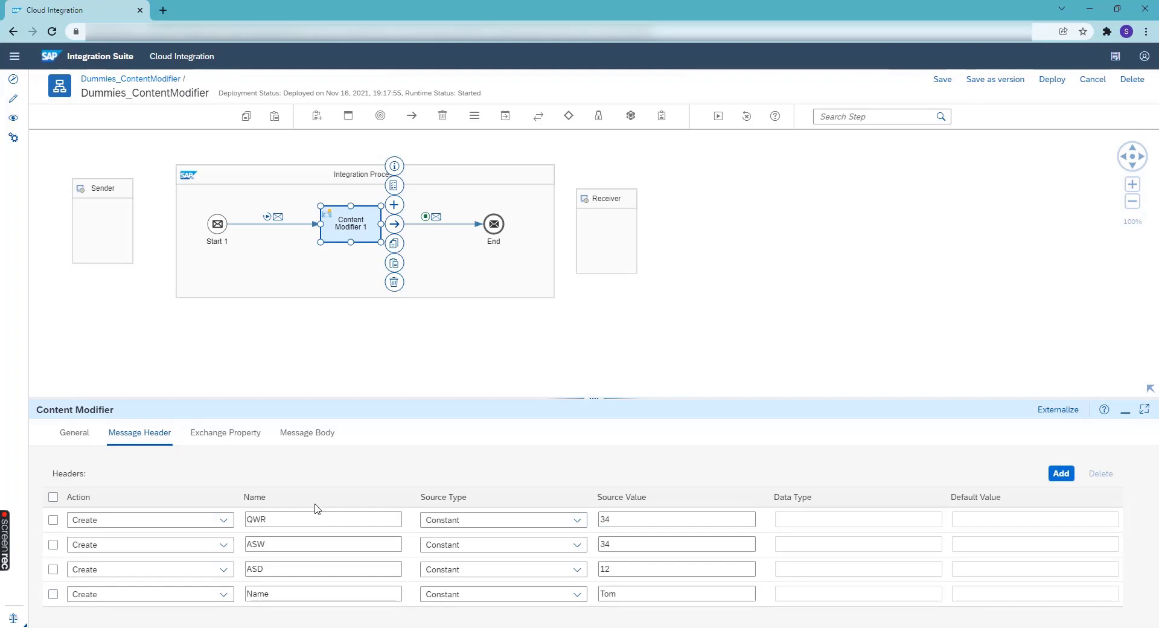
Insert a second Content Modifier between Content Modifier 1 and End, and set the simulation end point on the connection after it
left_click(846, 117)
type("cont")
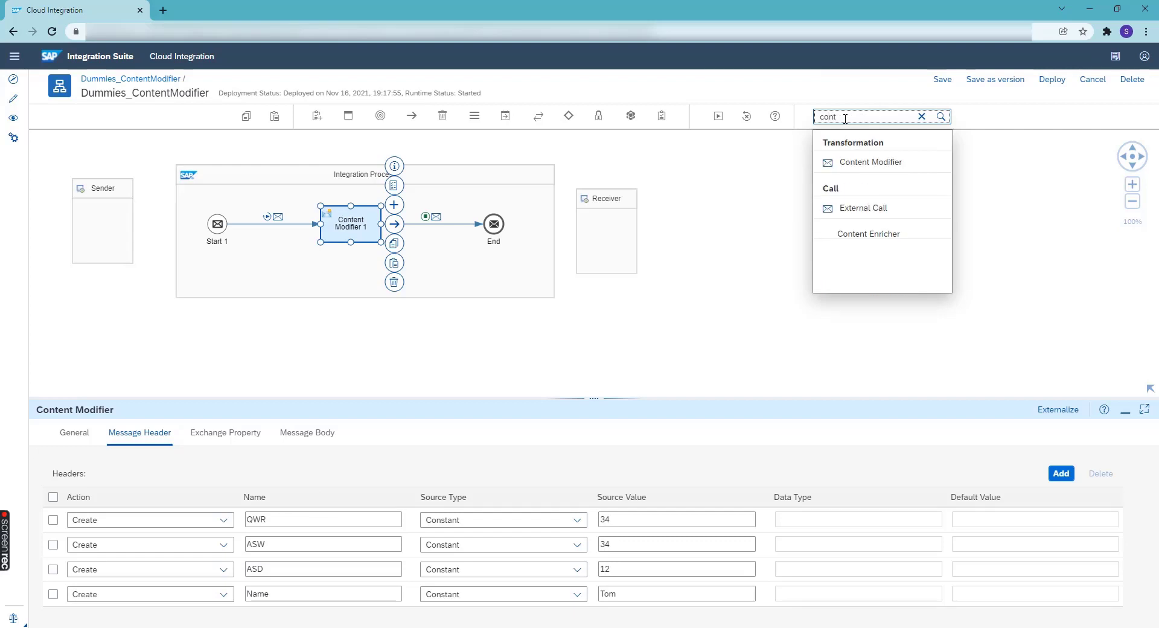
left_click(856, 162)
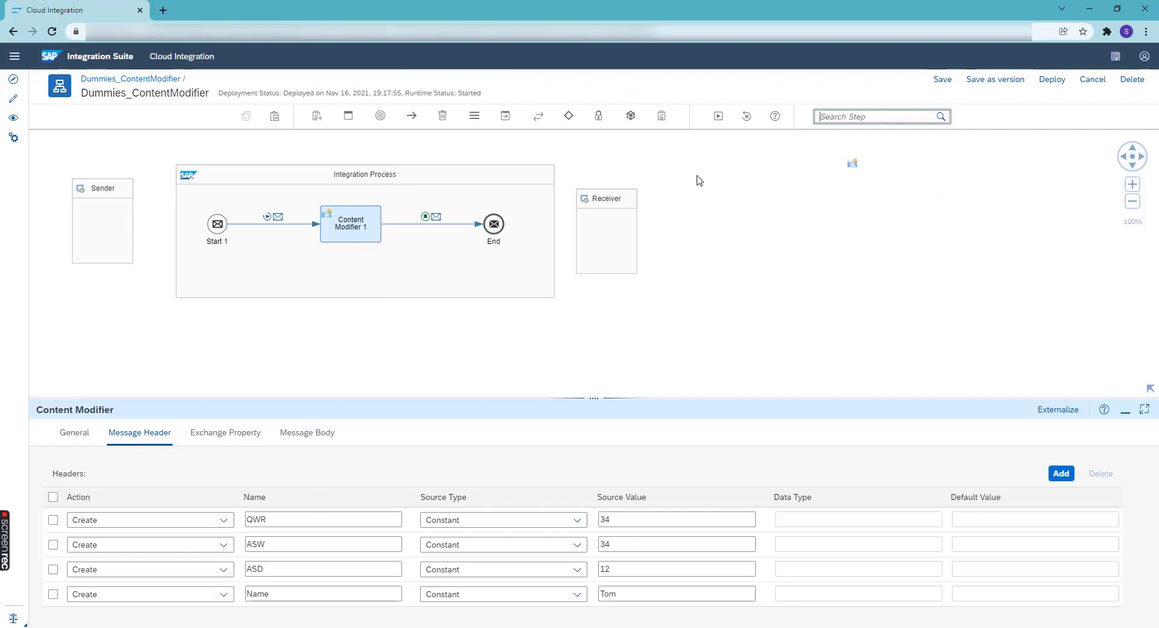
left_click(434, 227)
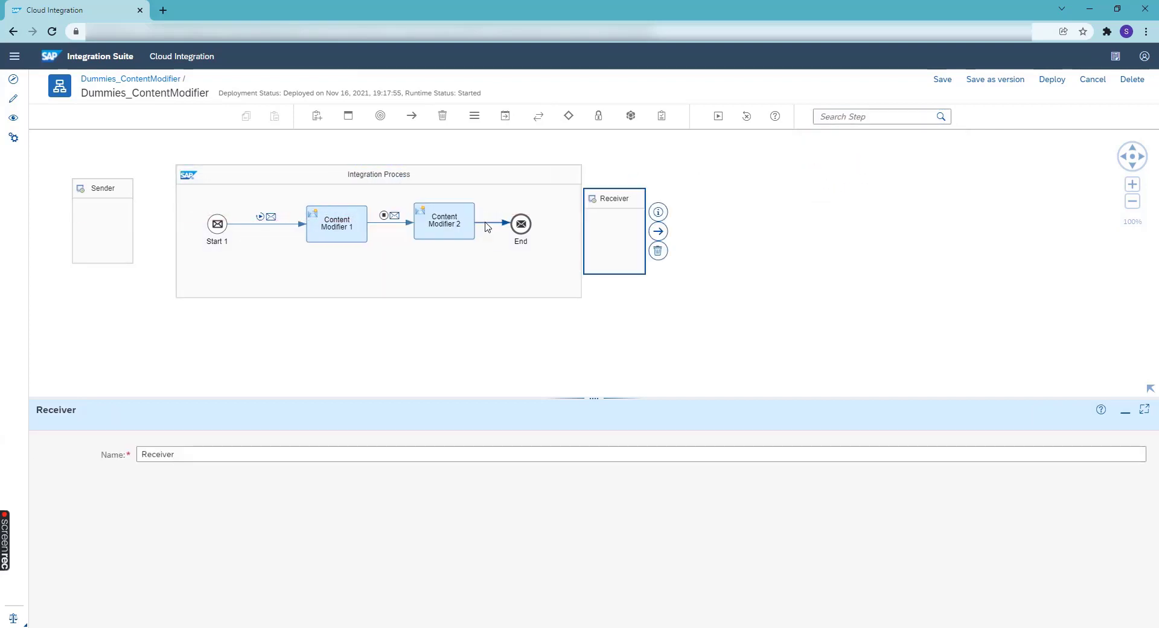
left_click(488, 225)
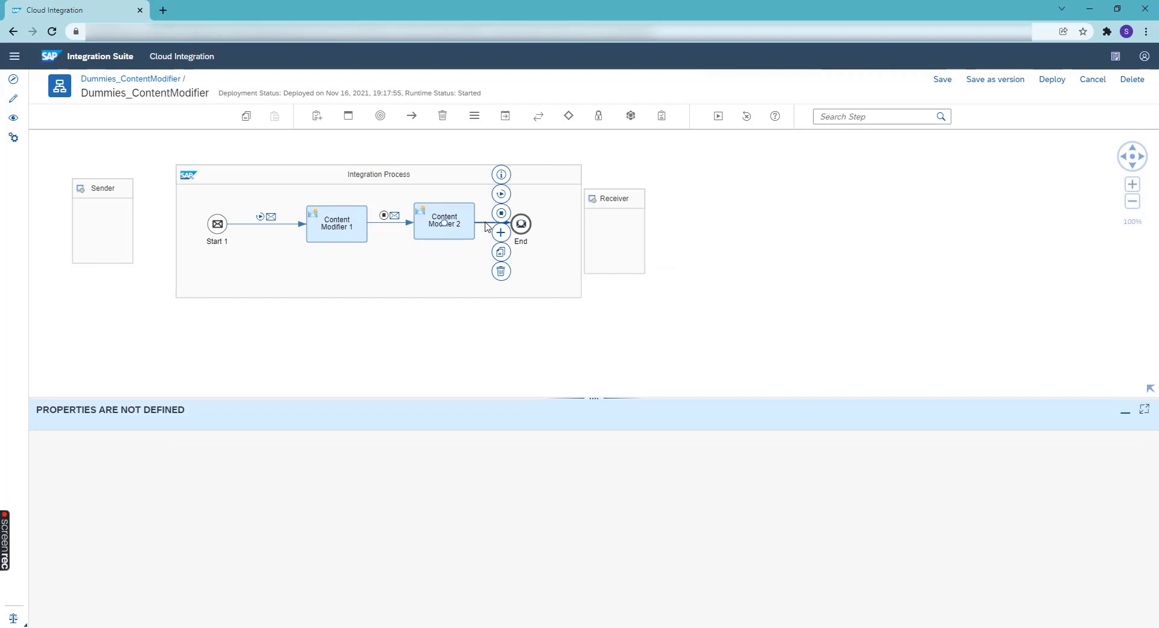
left_click(503, 216)
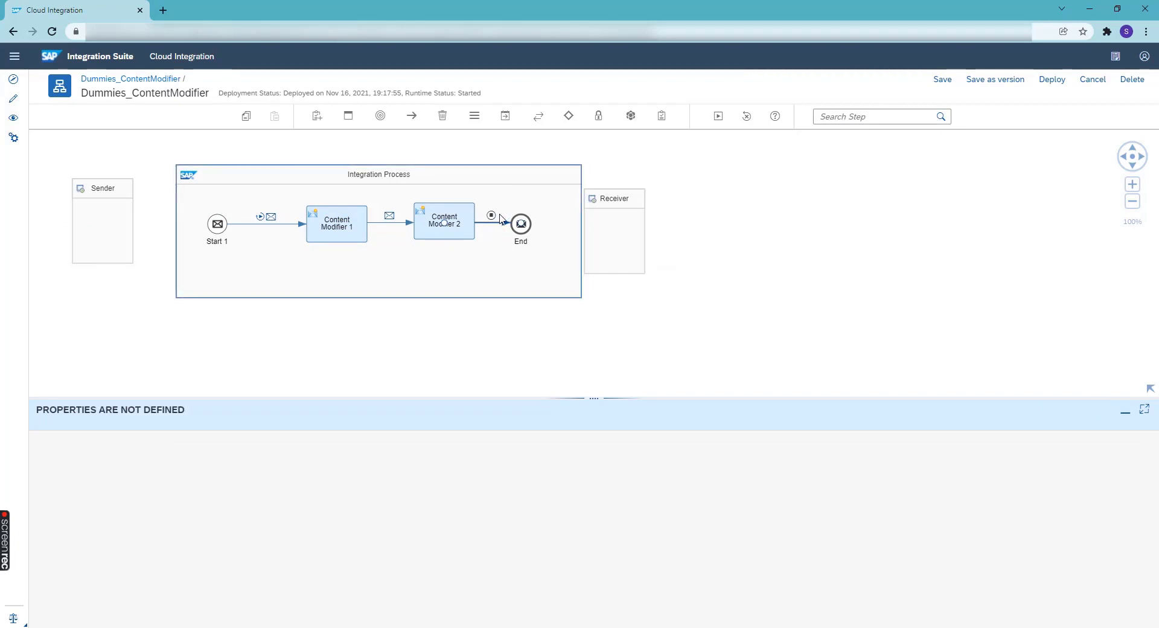
Add a message header row to Content Modifier 2 with action Delete for the header ASD
left_click(460, 221)
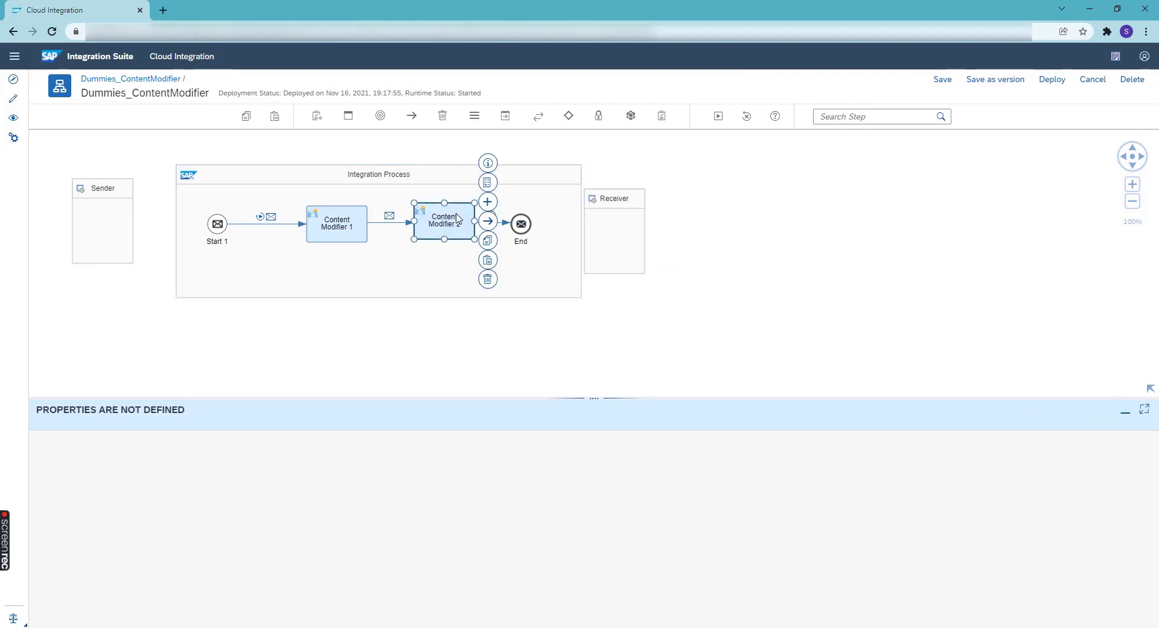
left_click(153, 434)
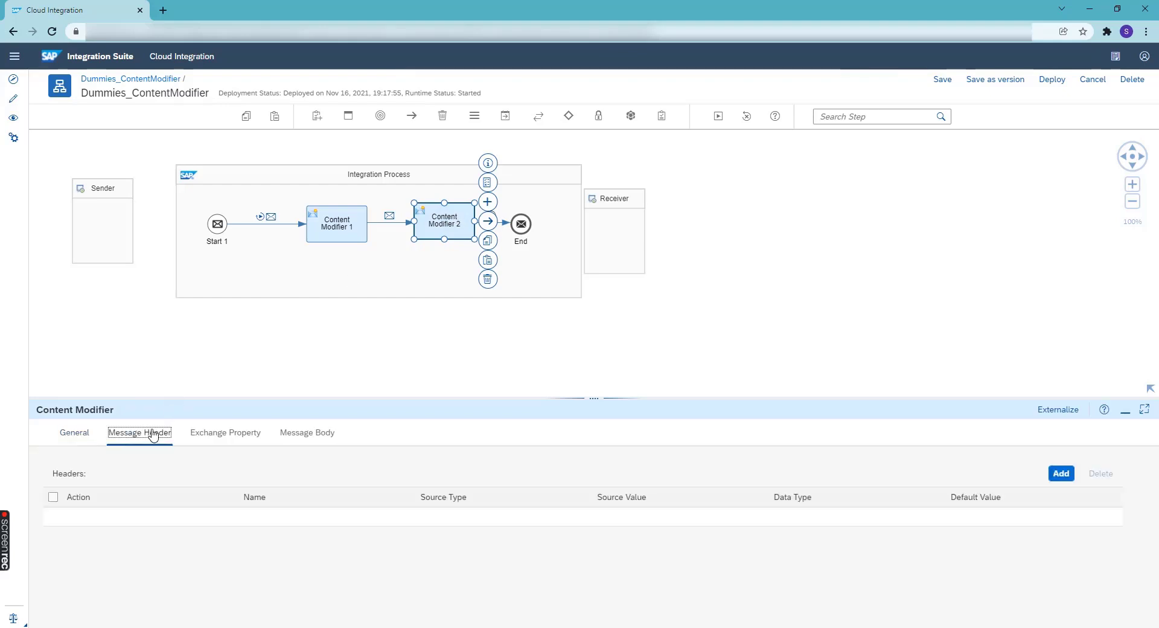
left_click(1061, 475)
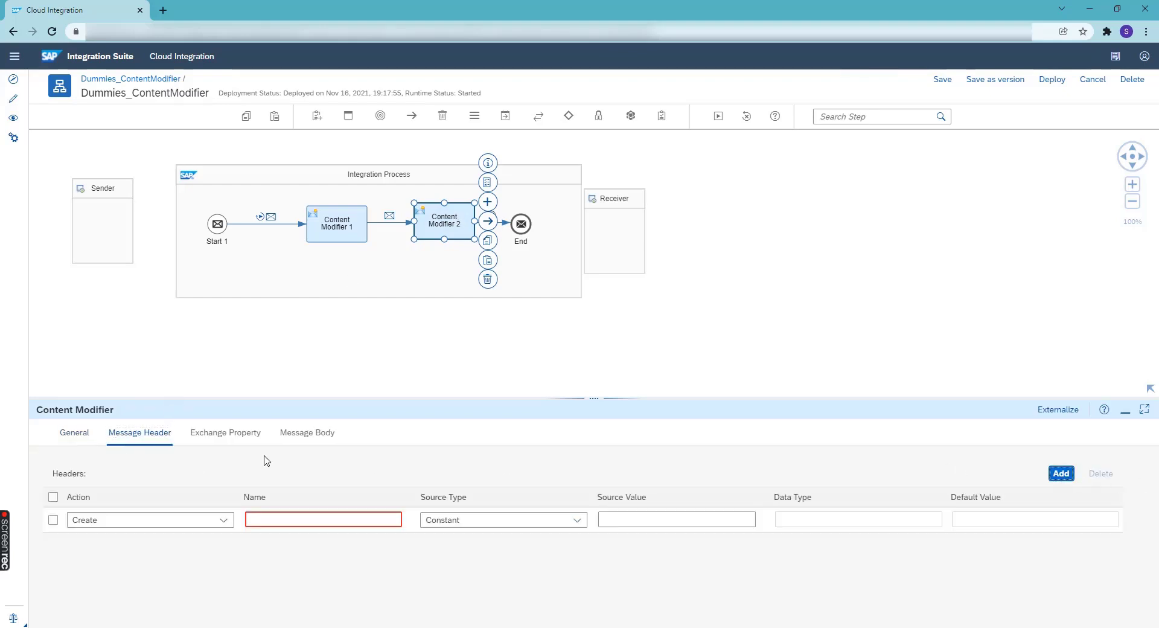
left_click(223, 520)
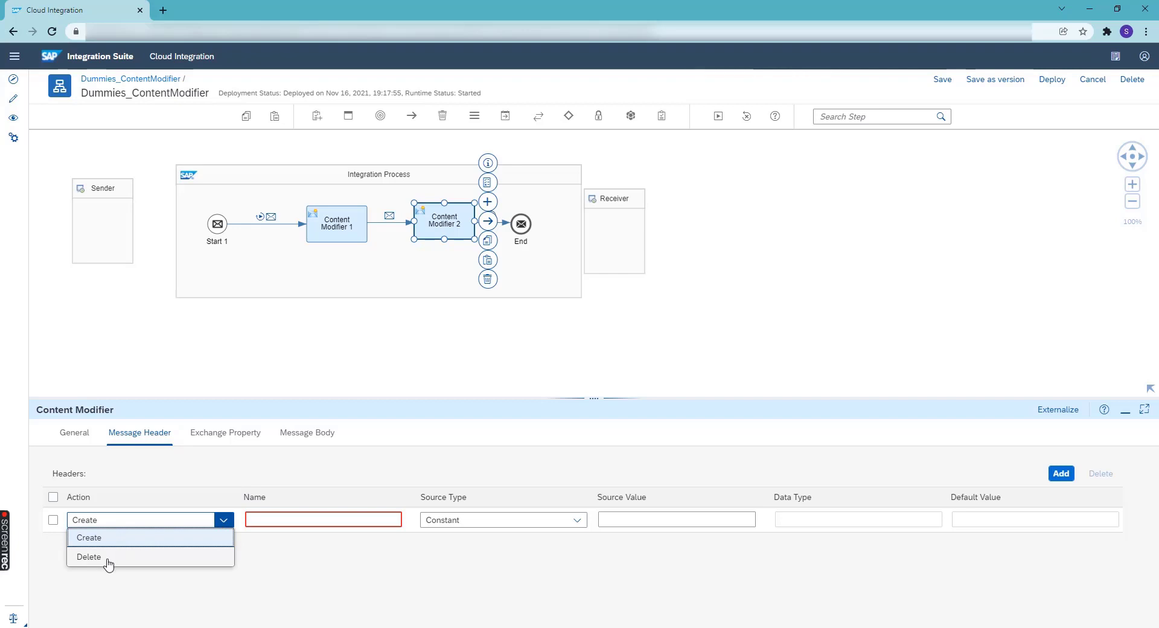
left_click(115, 557)
left_click(380, 522)
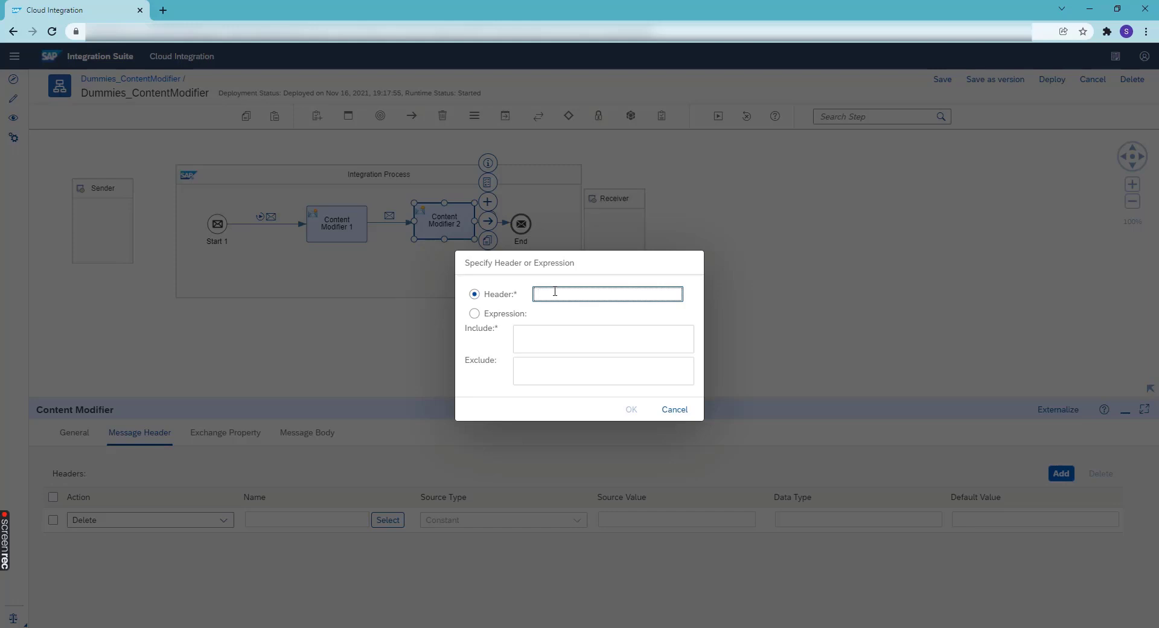
type("A")
left_click(630, 410)
Run the simulation and compare the message headers before and after Content Modifier 2
left_click(389, 216)
left_click(718, 116)
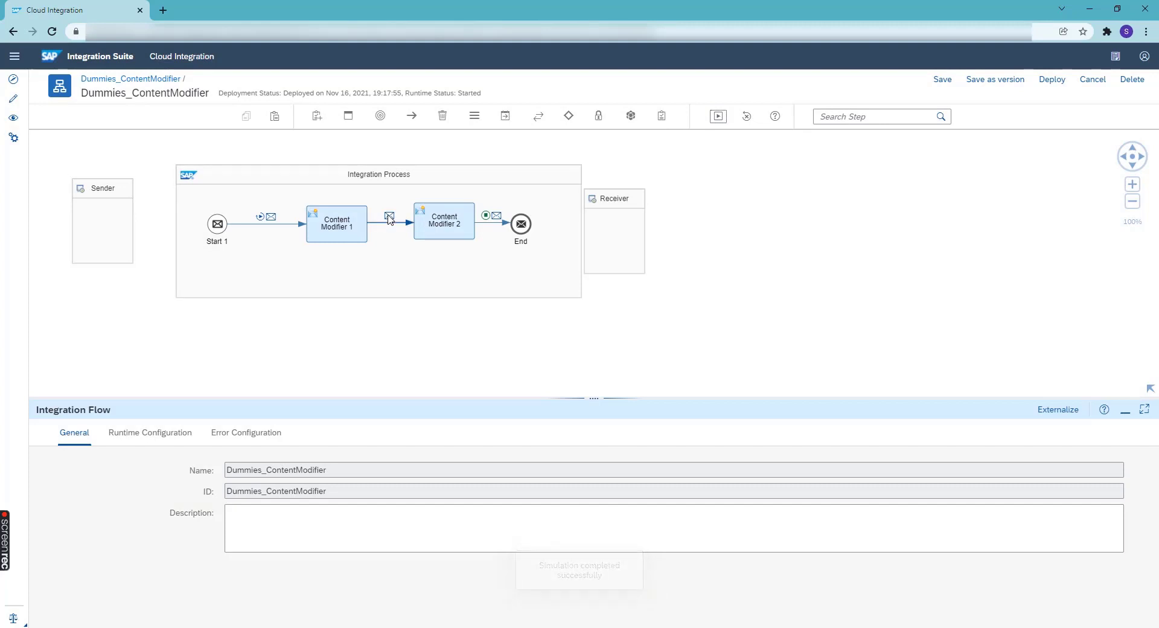
left_click(449, 225)
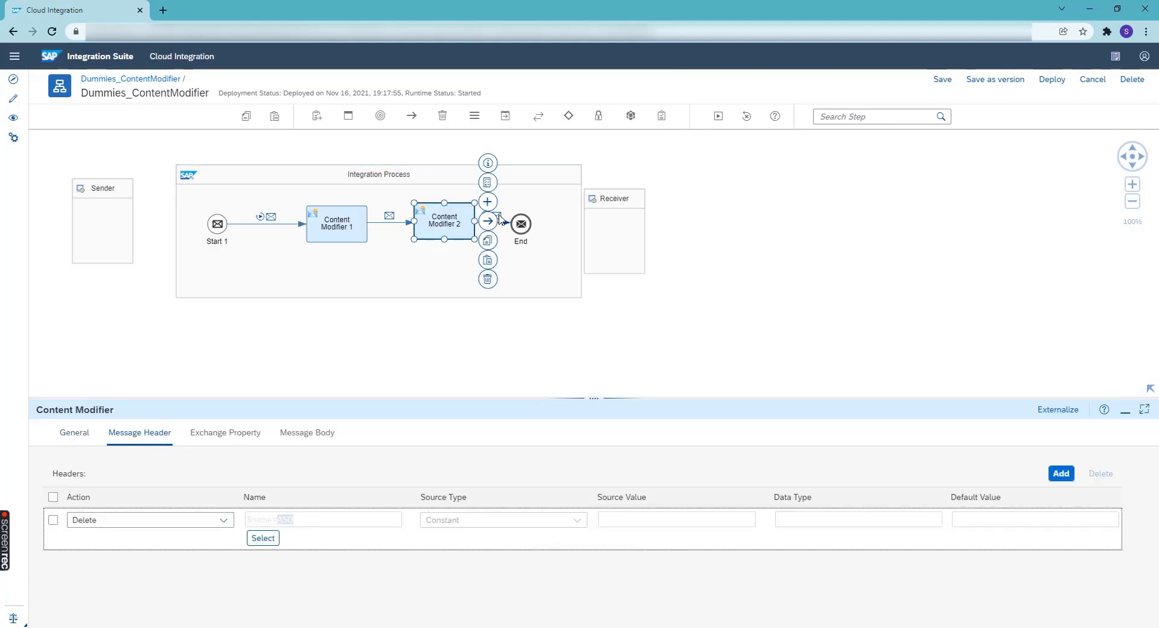
left_click(497, 217)
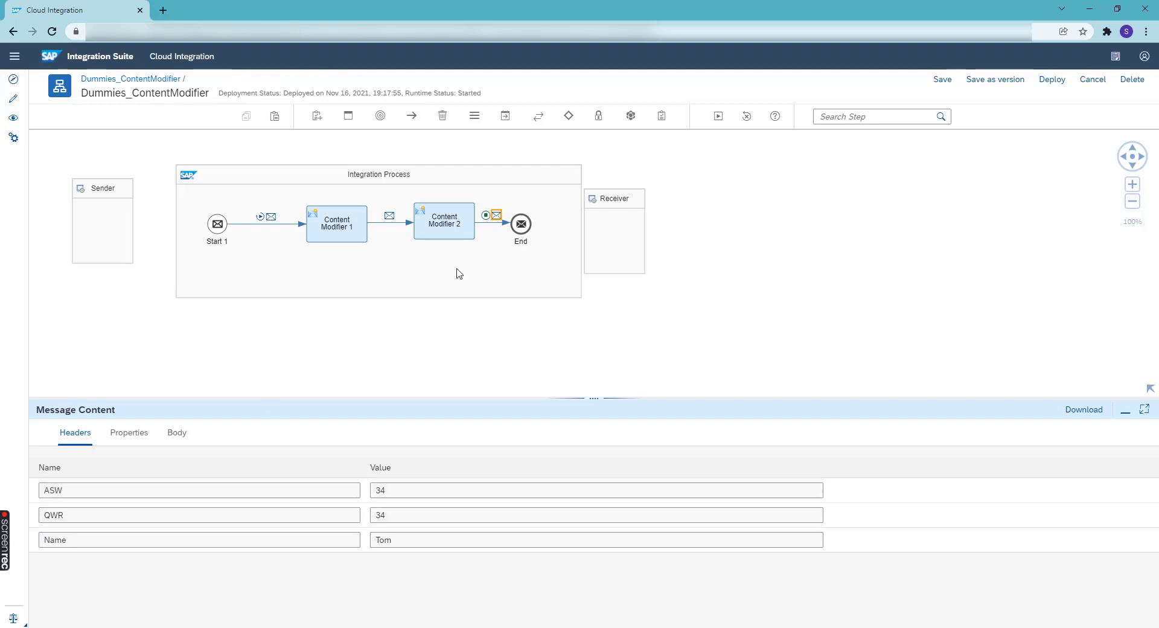
left_click(390, 217)
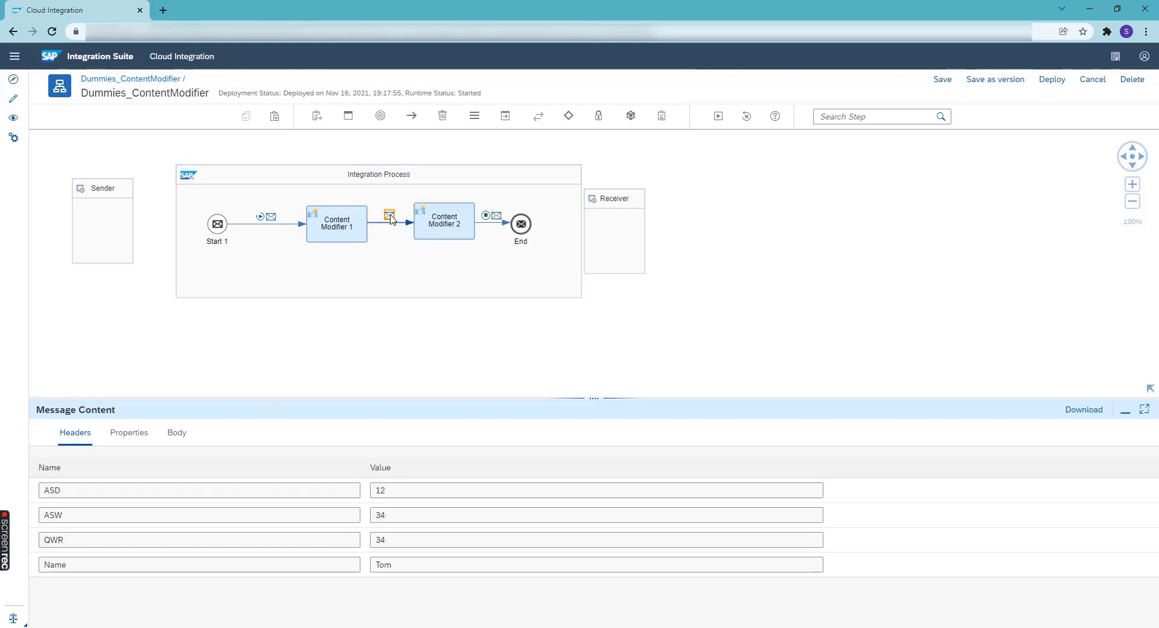
left_click(497, 217)
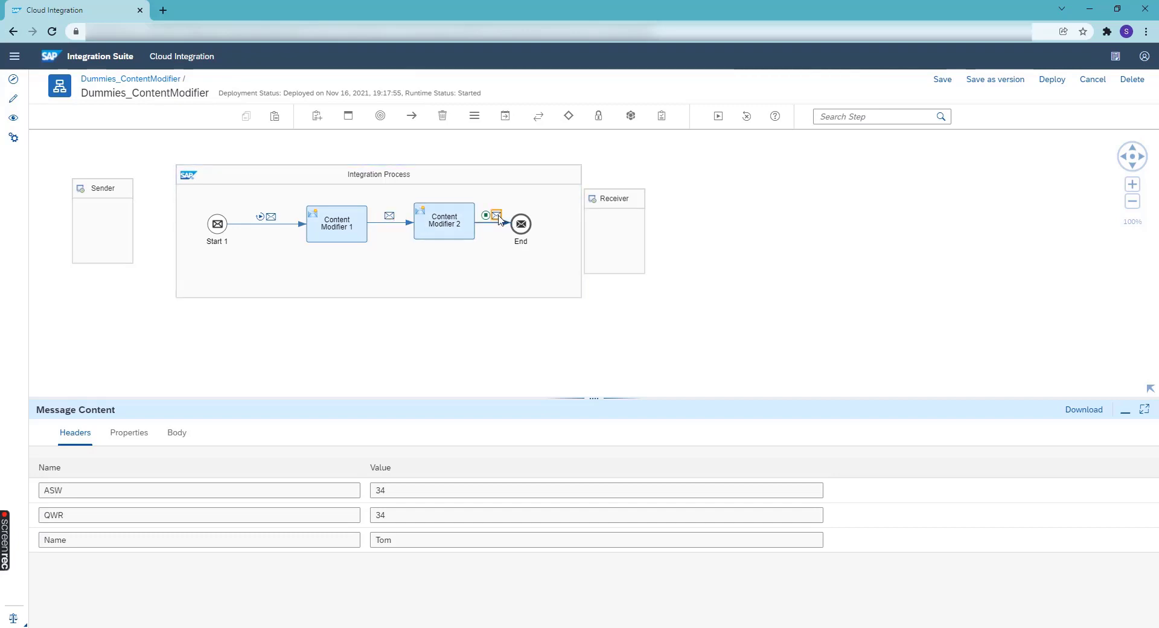
Switch the Delete header entry of Content Modifier 2 to an Expression with Include set to *
left_click(340, 227)
left_click(436, 224)
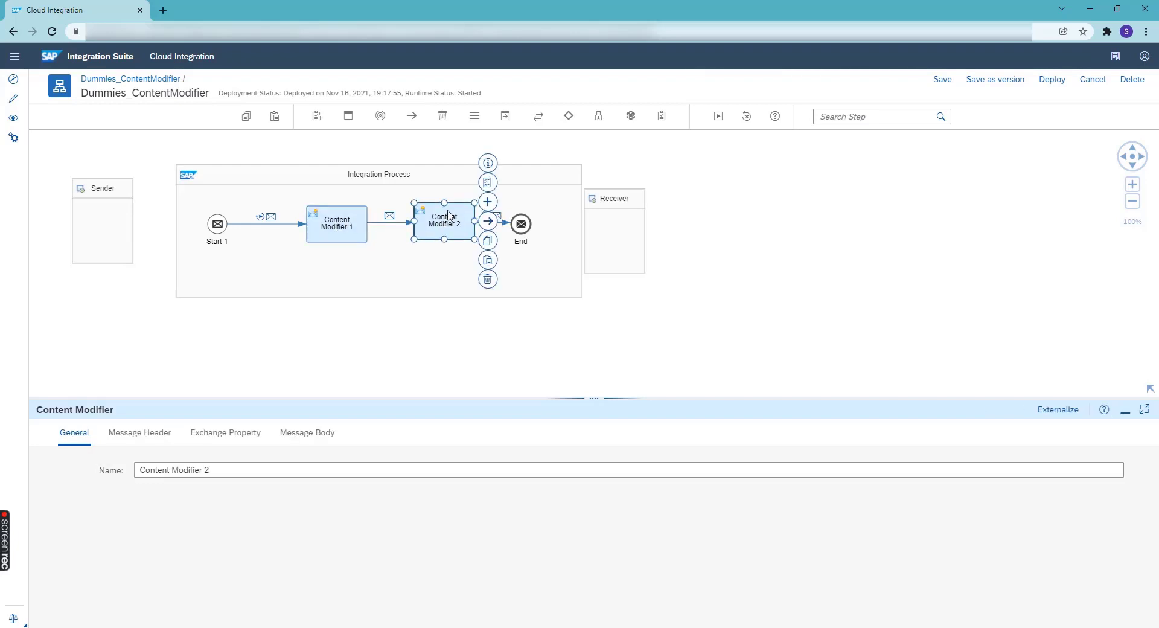
left_click(154, 438)
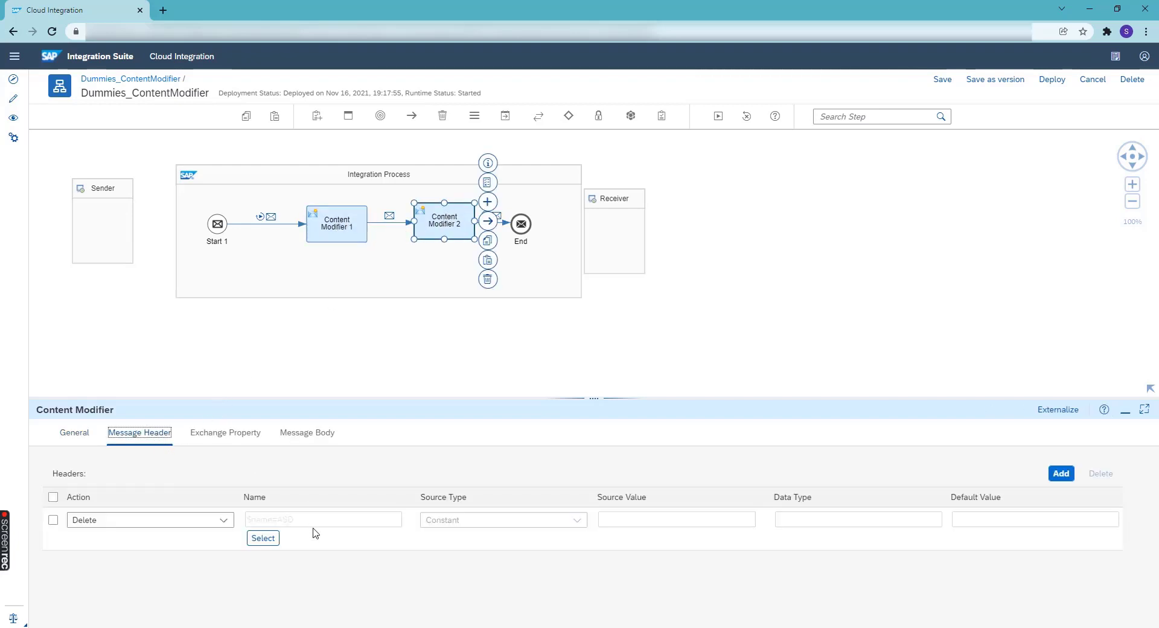
left_click(269, 539)
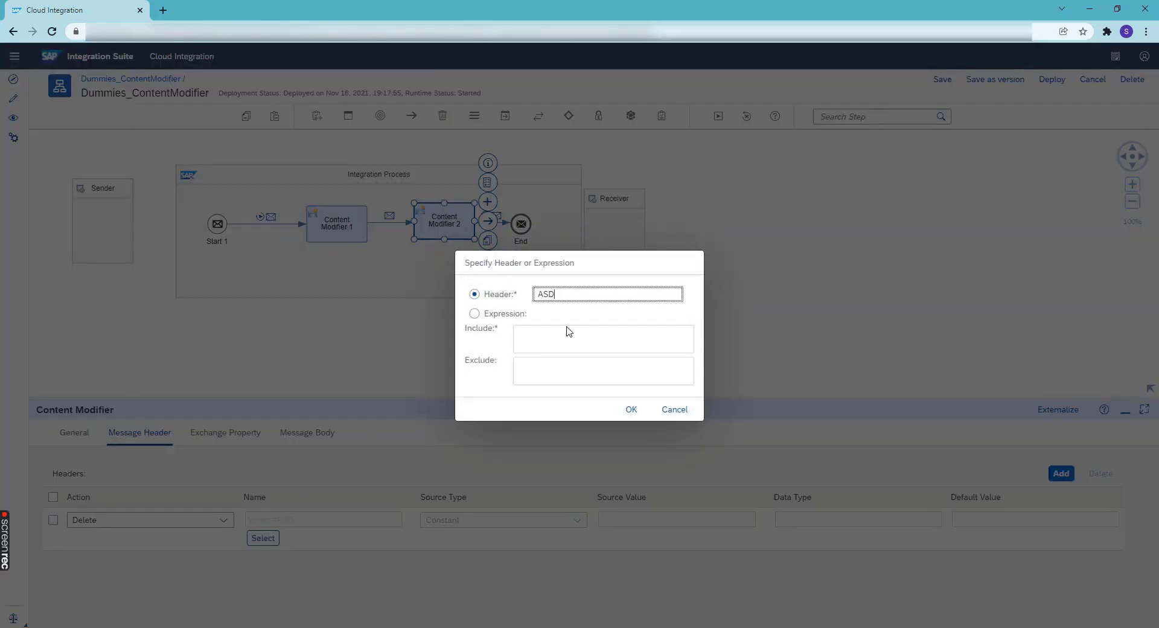
left_click(480, 316)
left_click(533, 338)
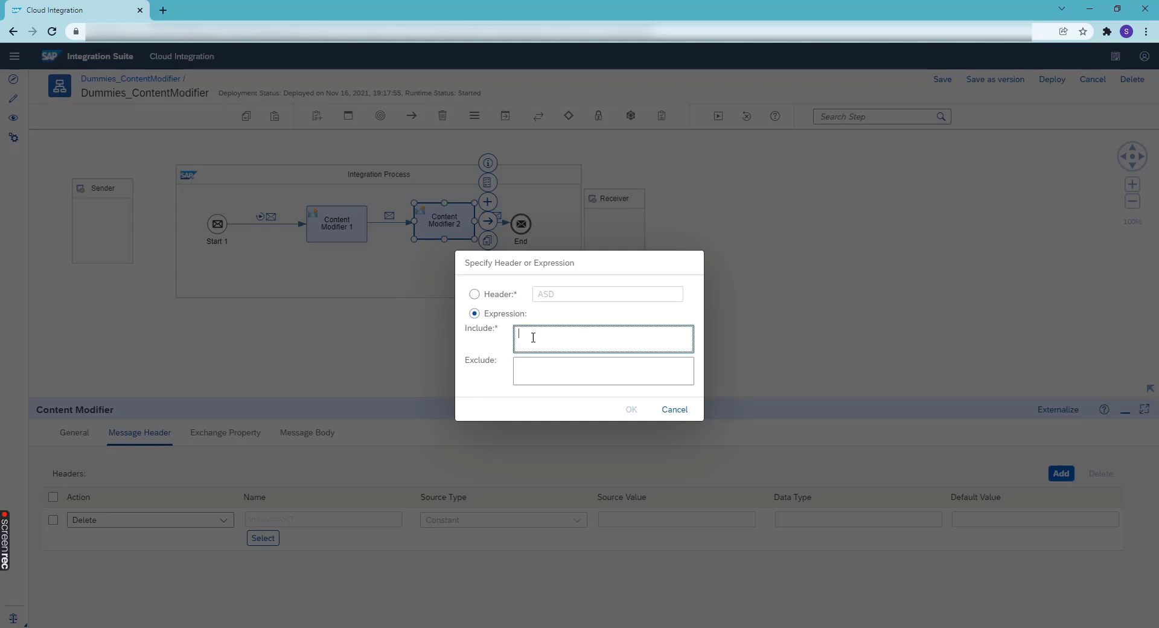
type("*")
left_click(632, 411)
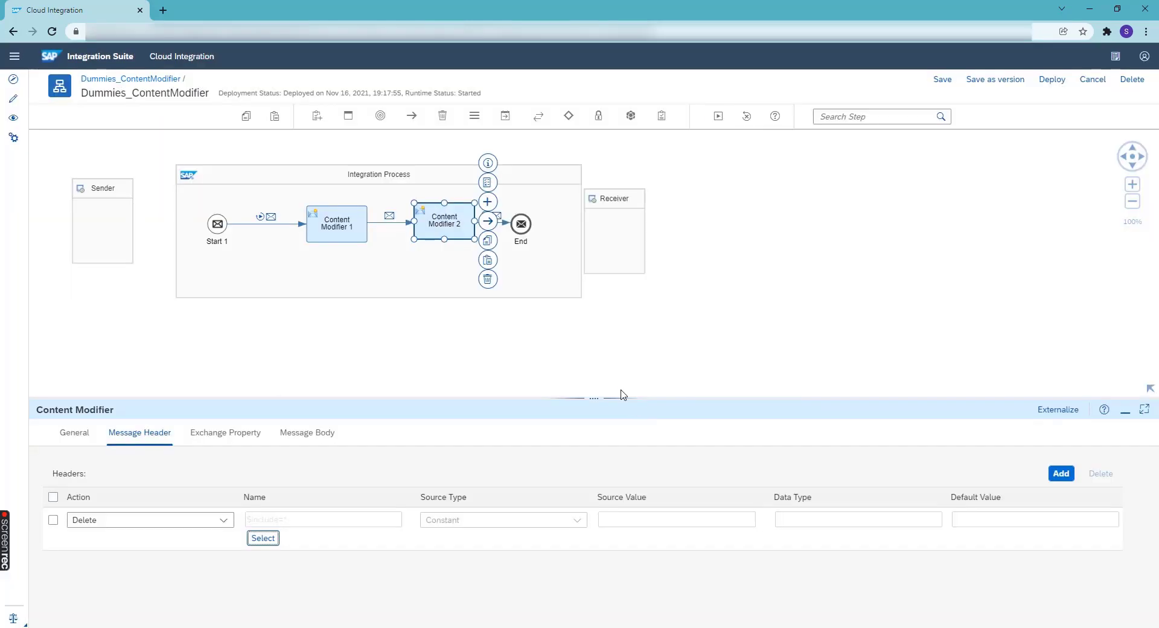
Rerun the simulation with the wildcard expression and examine the headers of the message leaving Content Modifier 2
left_click(719, 118)
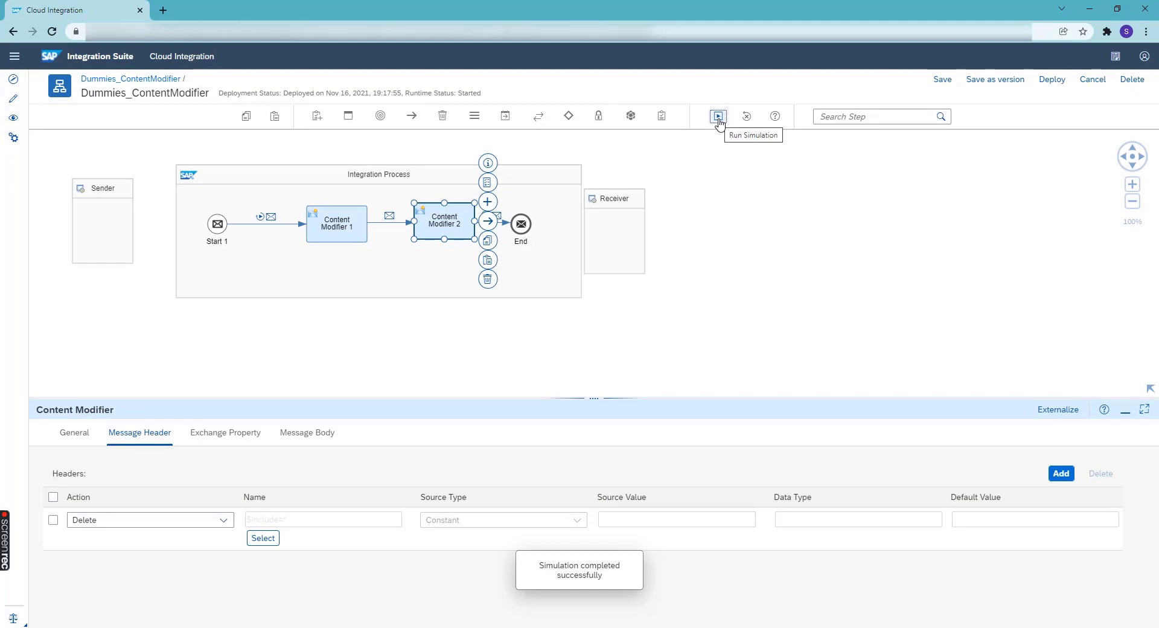
left_click(497, 216)
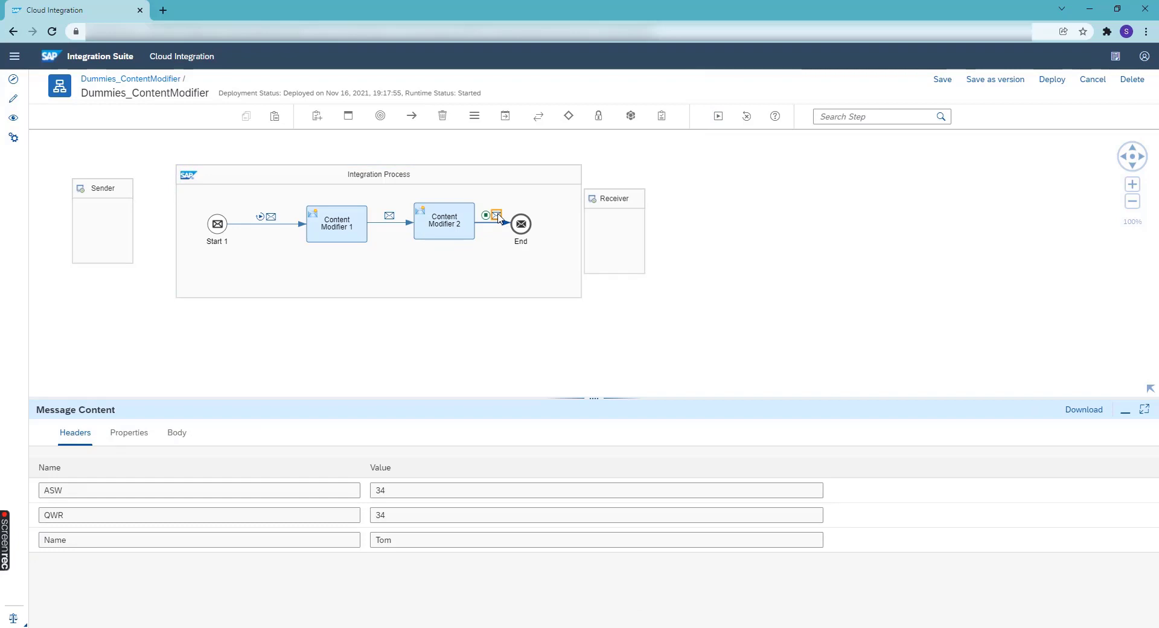
double_click(45, 490)
left_click(410, 429)
Clear the simulation and set its start point after Start 1 and its end point before End again
left_click(747, 117)
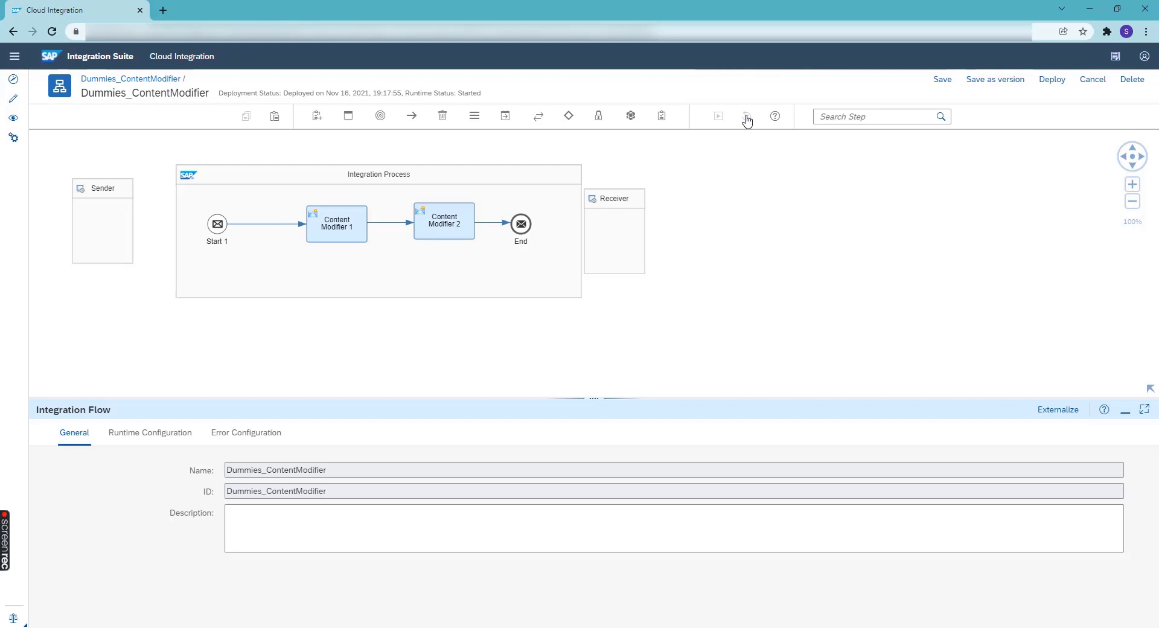
left_click(266, 225)
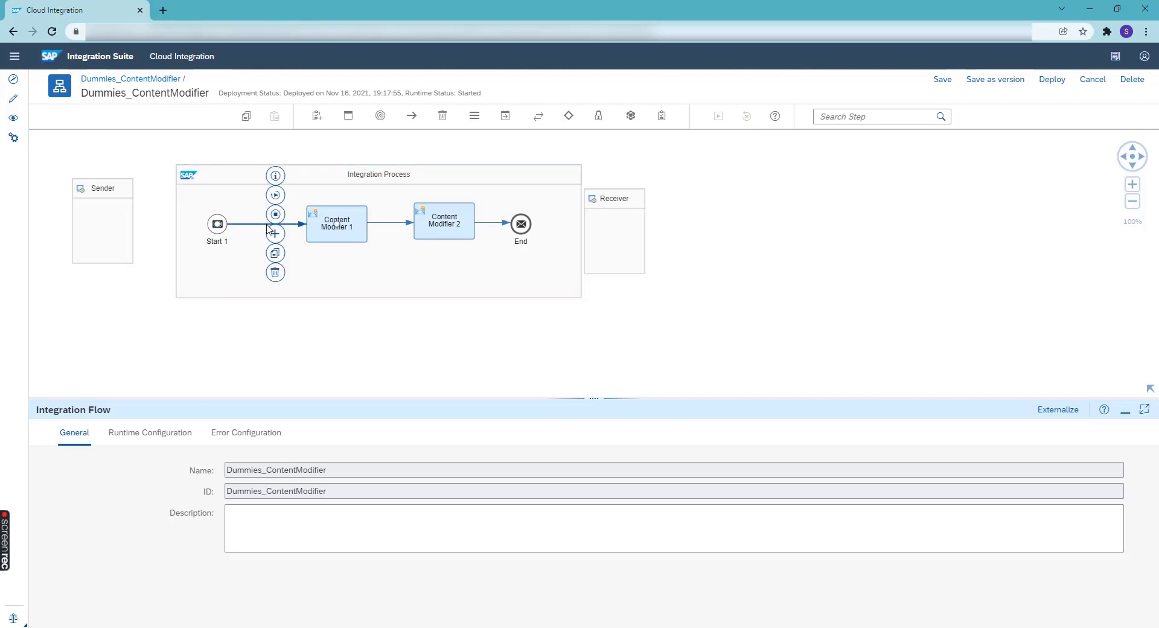
left_click(494, 223)
left_click(502, 213)
Run the cleared simulation and compare the headers entering and leaving Content Modifier 2
left_click(718, 115)
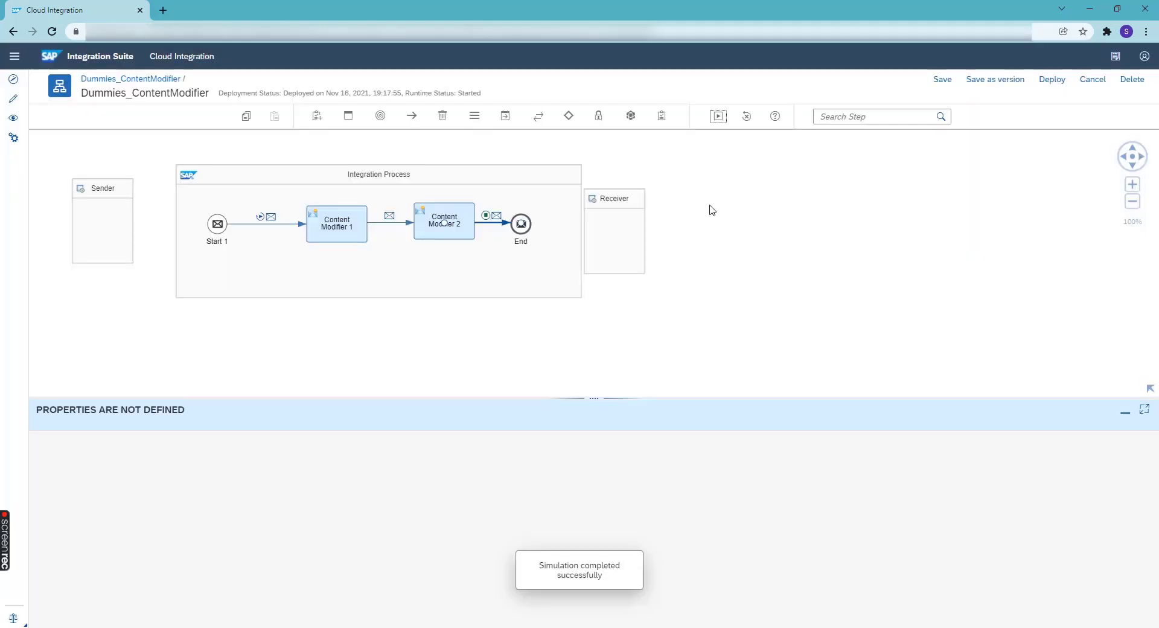
left_click(389, 218)
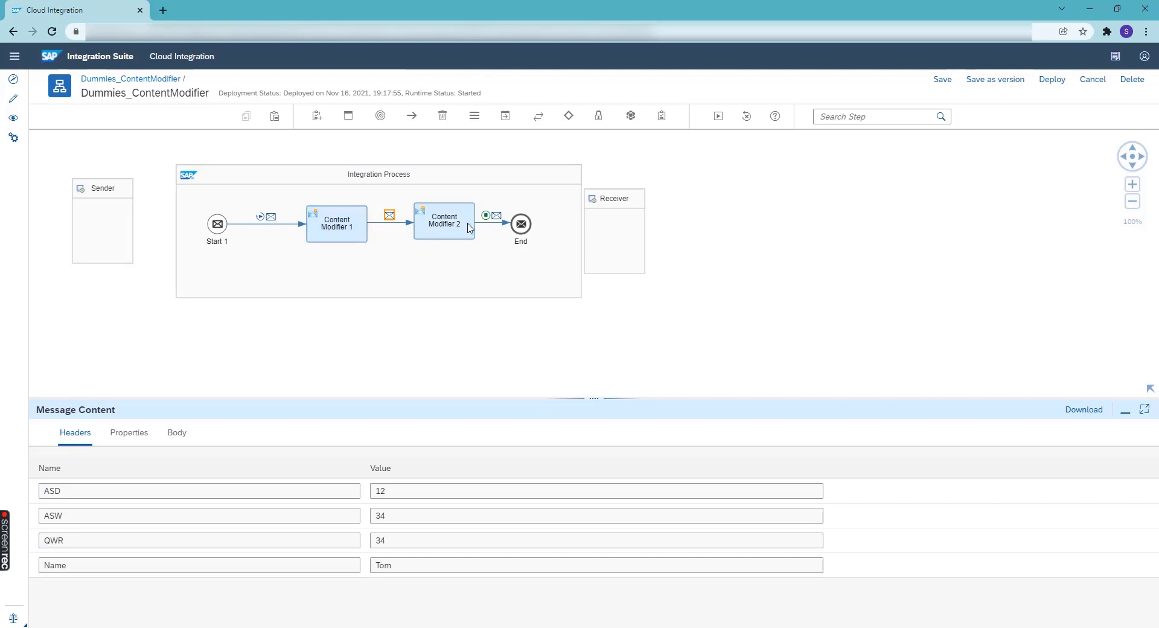
left_click(496, 215)
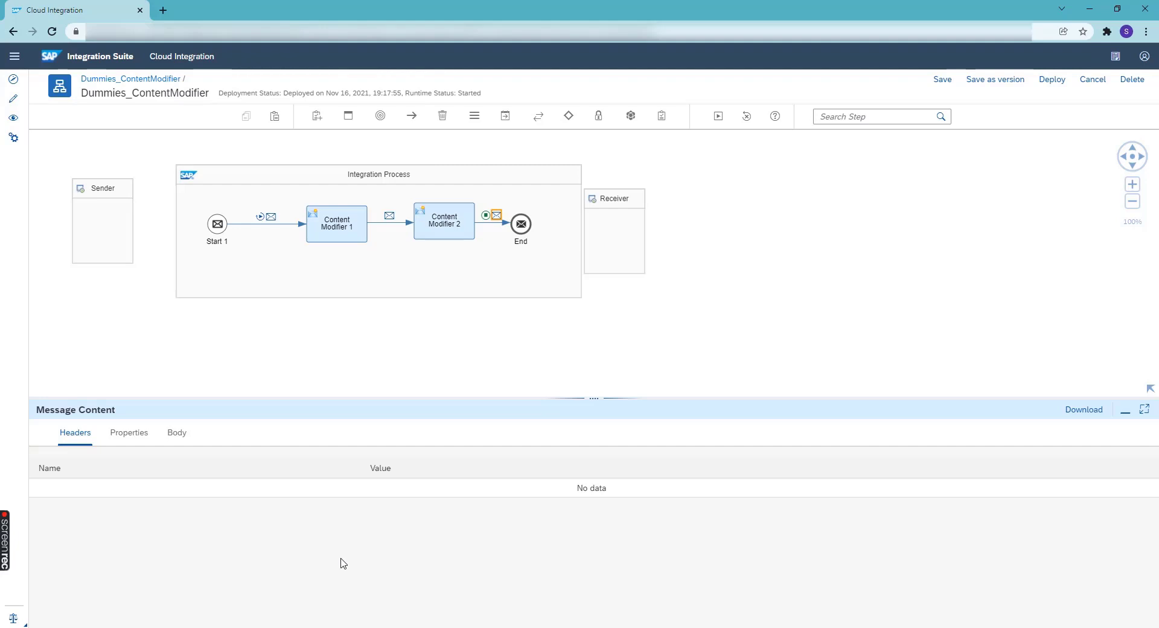
Exclude the header Name from the * delete expression in Content Modifier 2
left_click(453, 227)
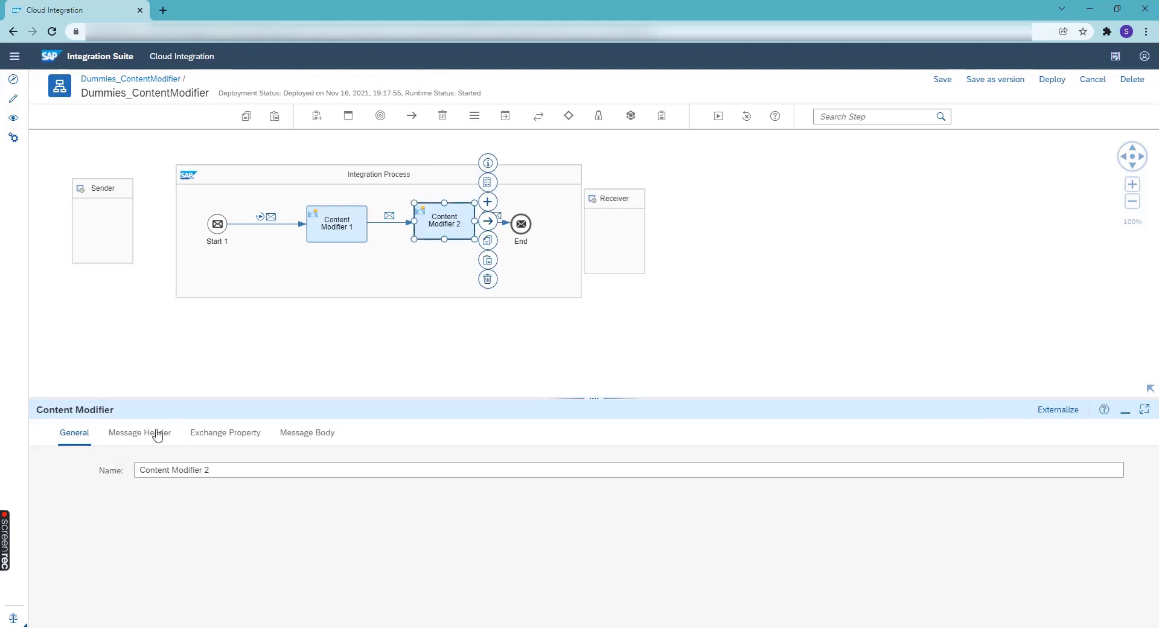
left_click(145, 434)
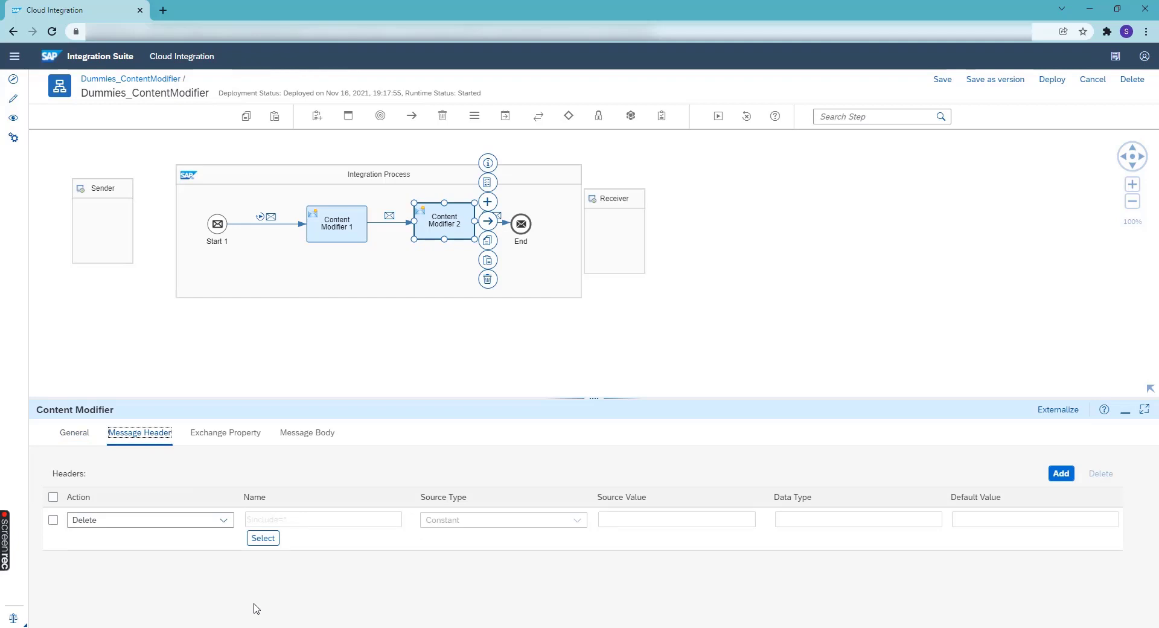
left_click(265, 538)
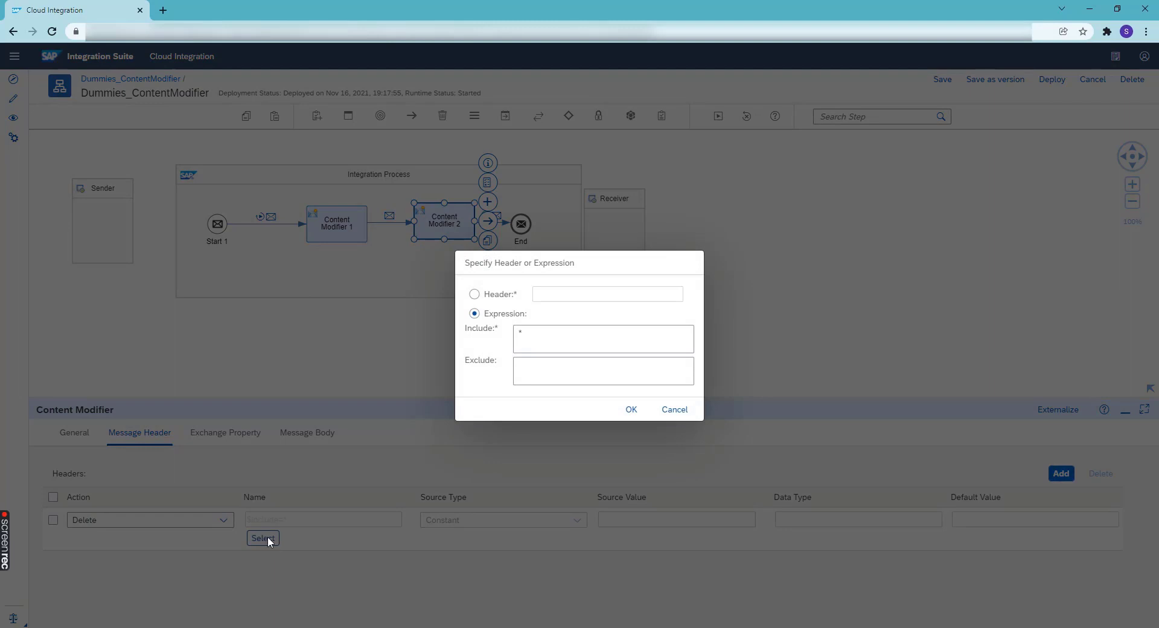
left_click(556, 369)
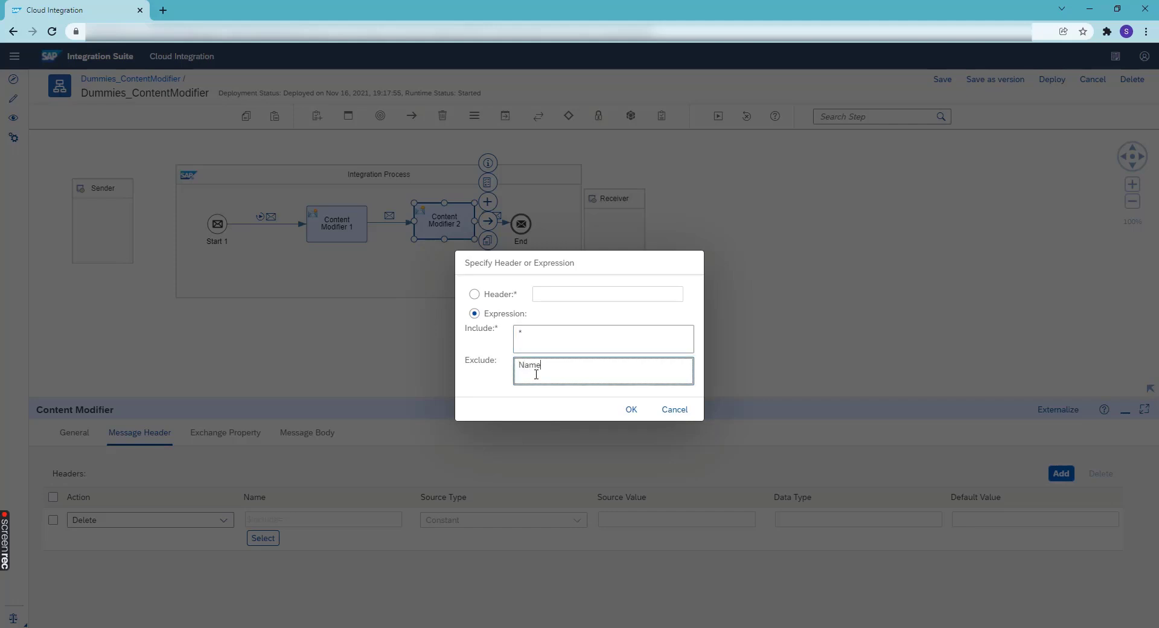
left_click(631, 410)
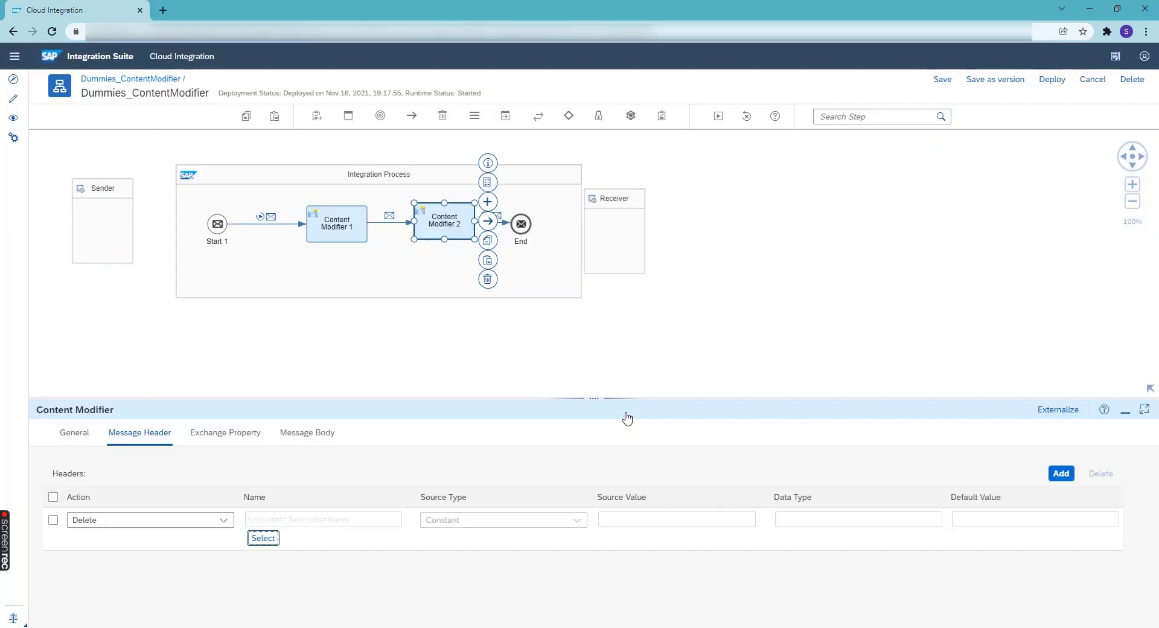
Clear the simulation and redefine its start point before Content Modifier 1 and end point after Content Modifier 2
left_click(747, 116)
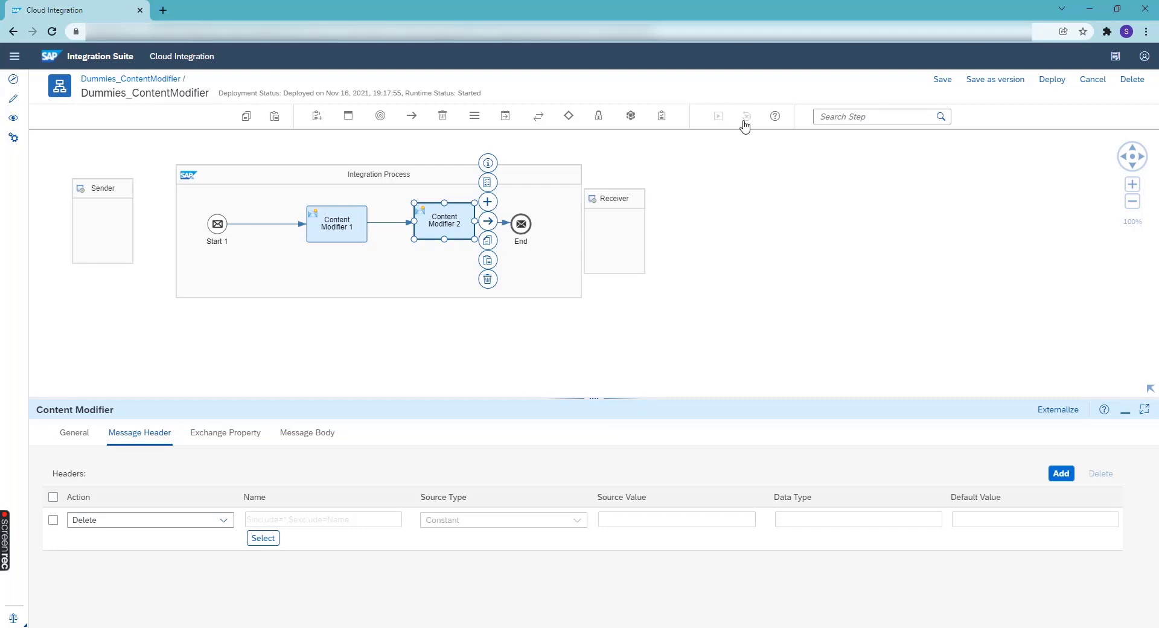
left_click(285, 227)
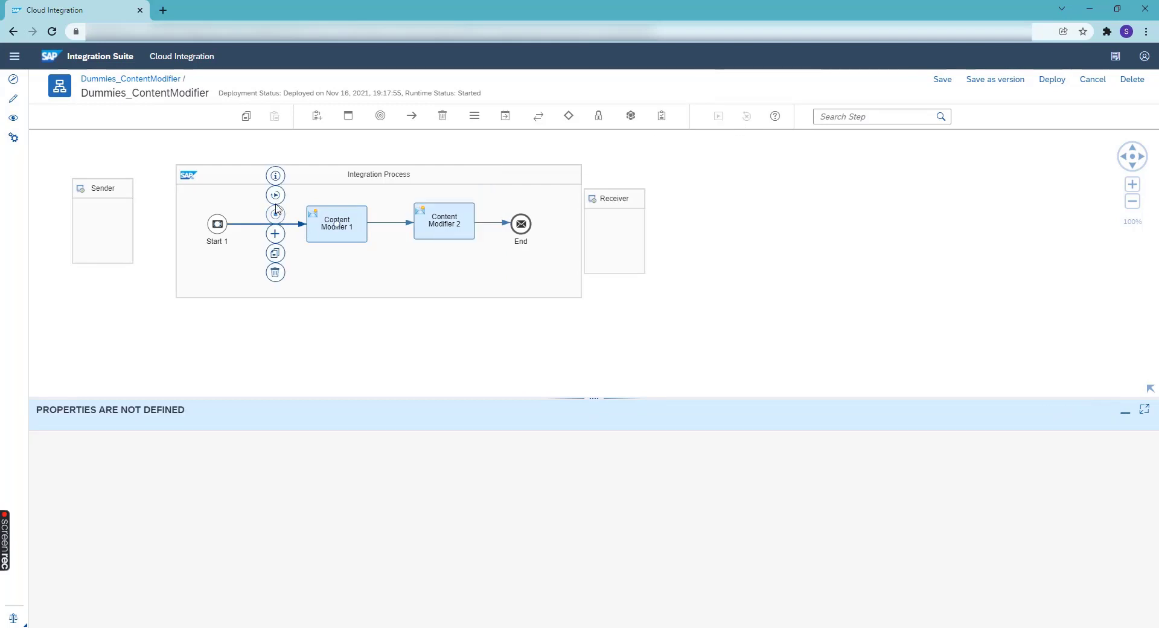
left_click(494, 223)
left_click(501, 213)
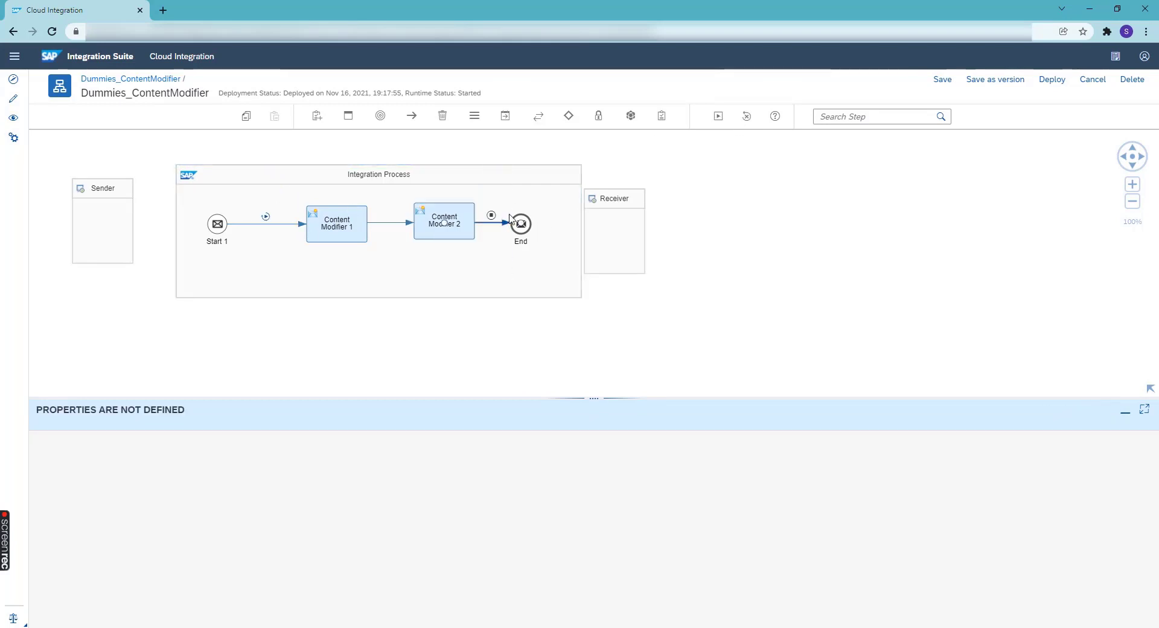
Run the simulation with the Name exclusion and compare the headers before and after Content Modifier 2
left_click(718, 116)
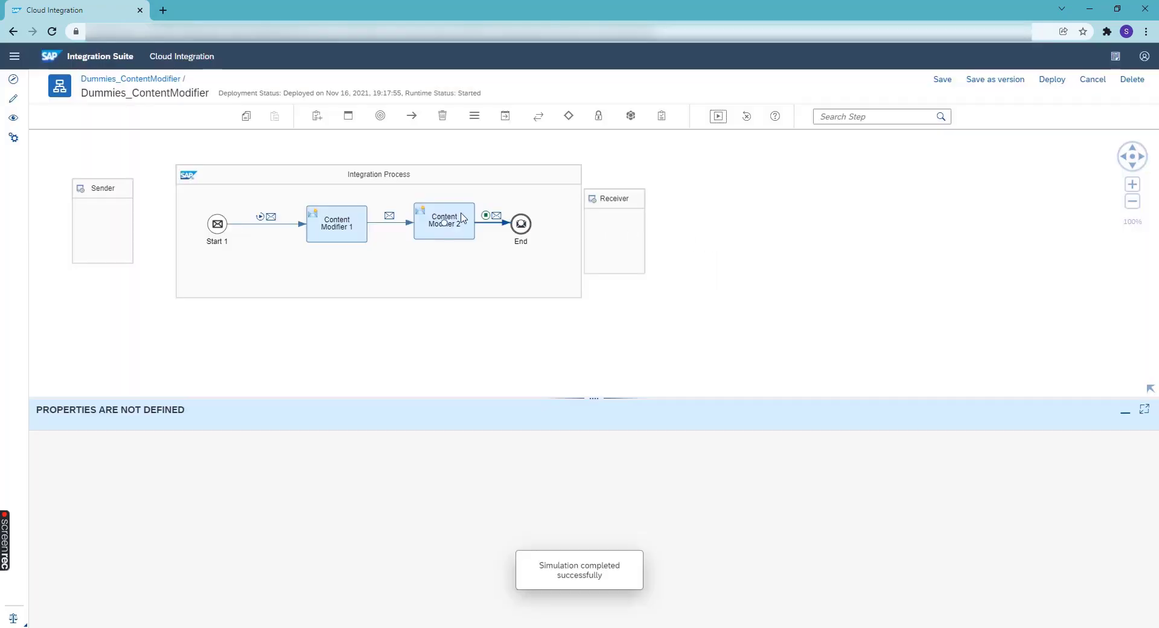
left_click(389, 216)
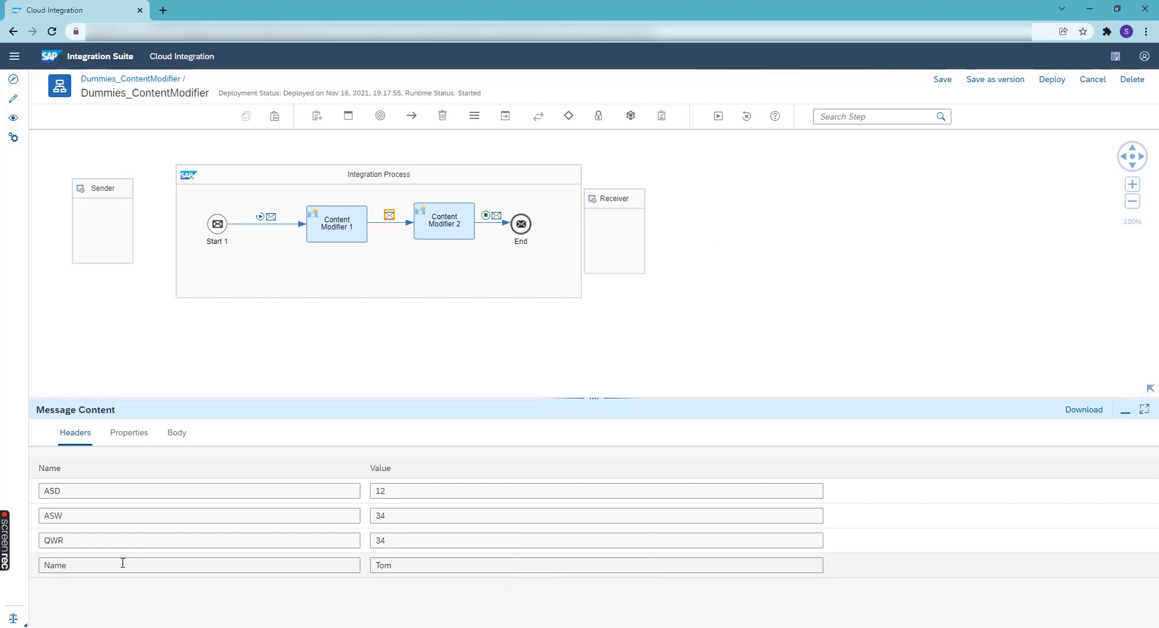
left_click(496, 215)
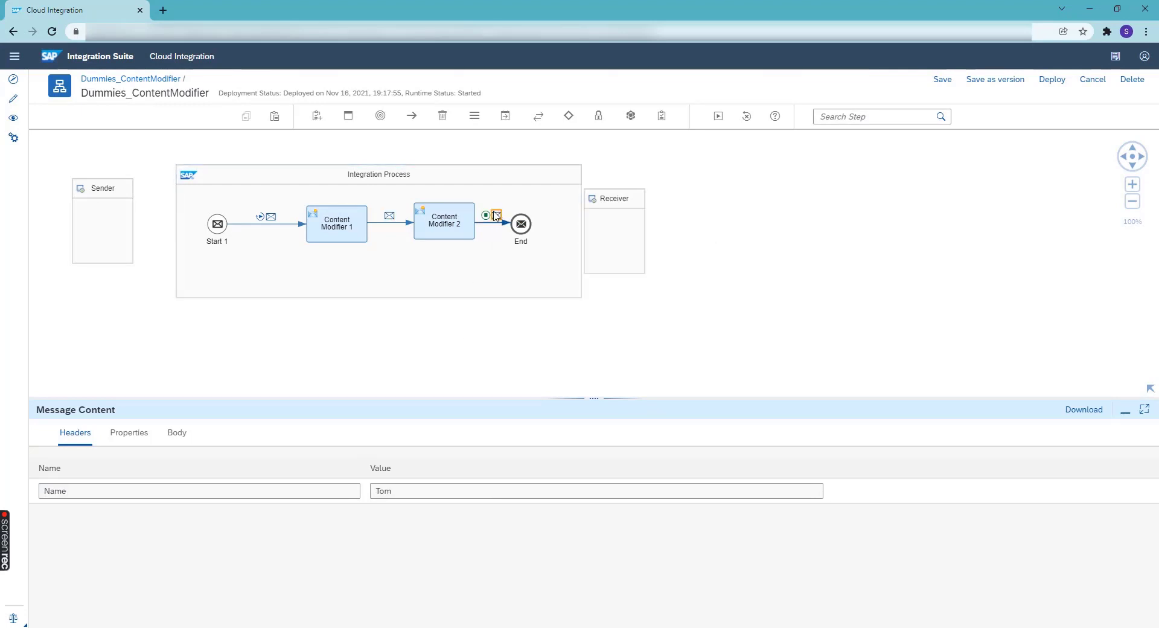